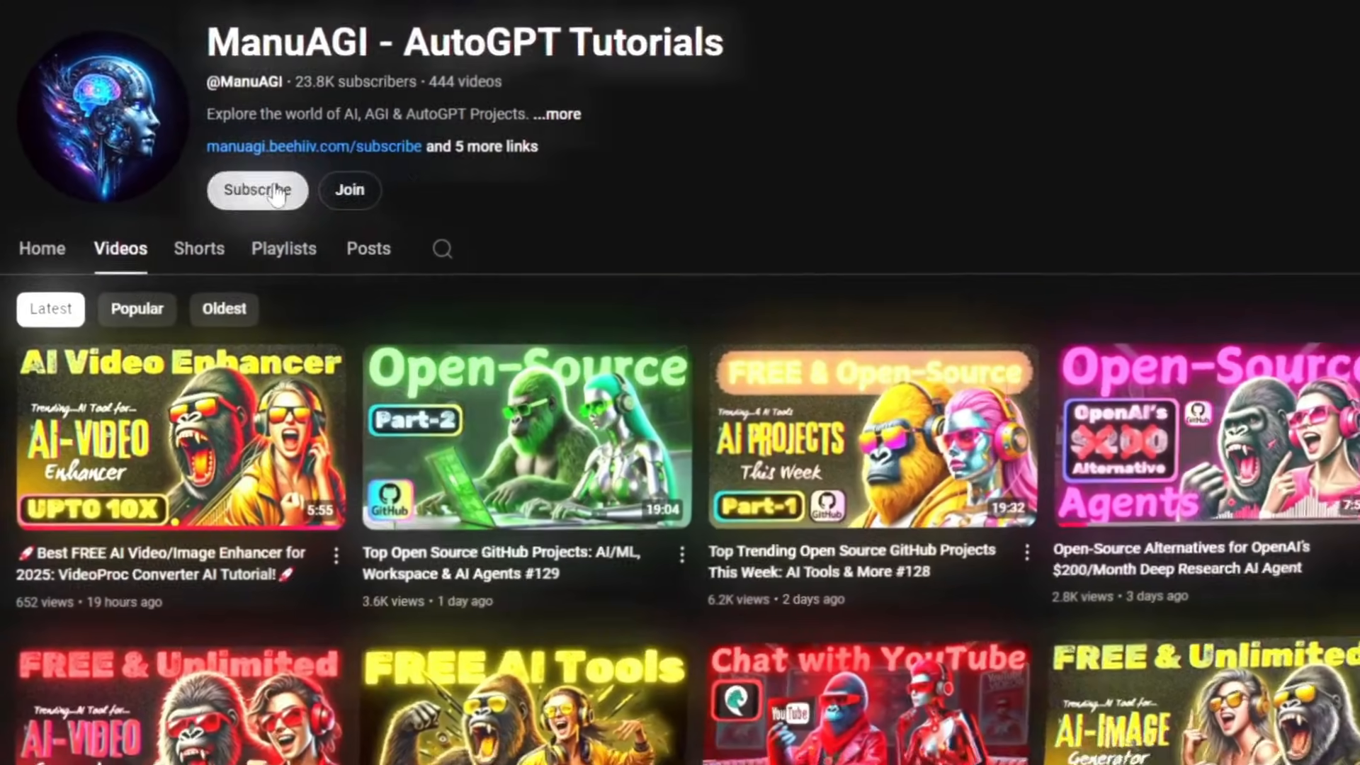
Subscribe to the ManuAGI - AutoGPT Tutorials channel on YouTube and set its notifications to All.
{"action": "left_click", "coordinate": [275, 191]}
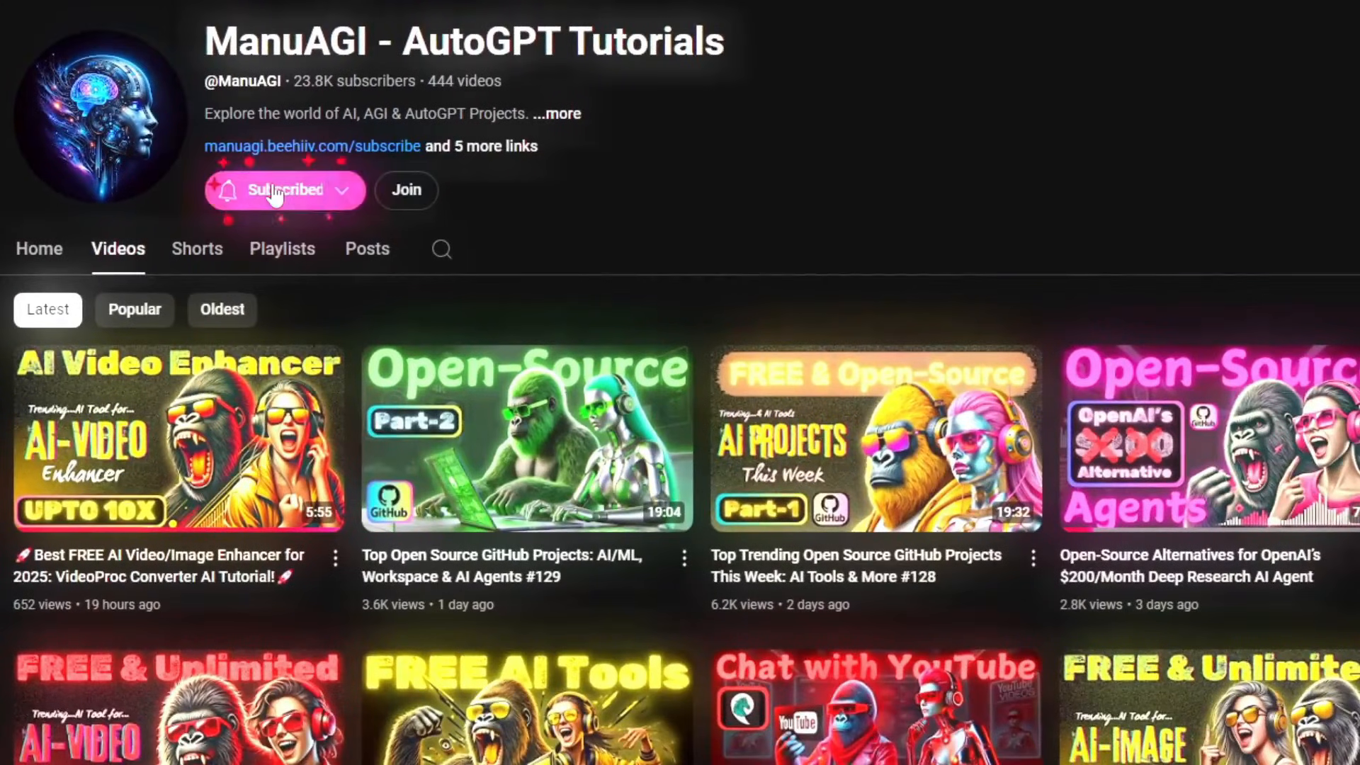
{"action": "left_click", "coordinate": [325, 198]}
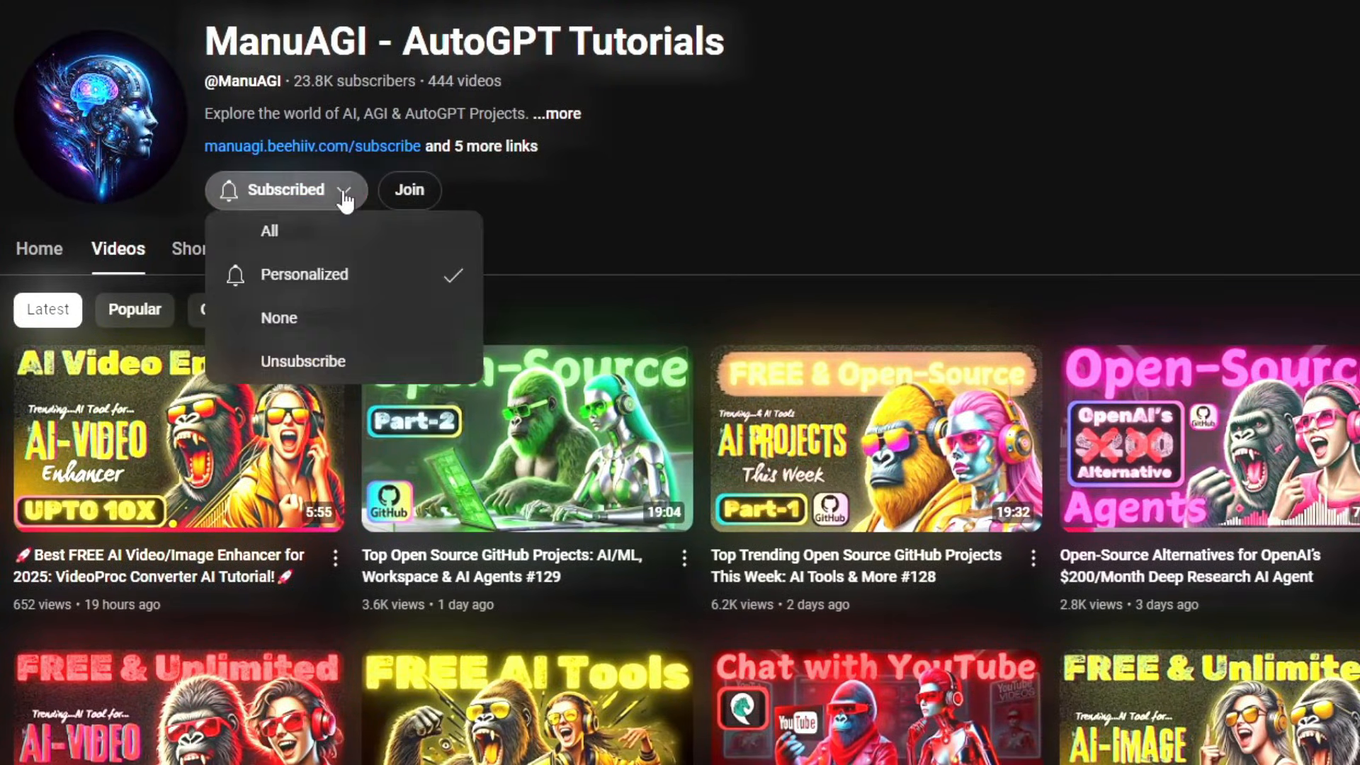
{"action": "left_click", "coordinate": [303, 233]}
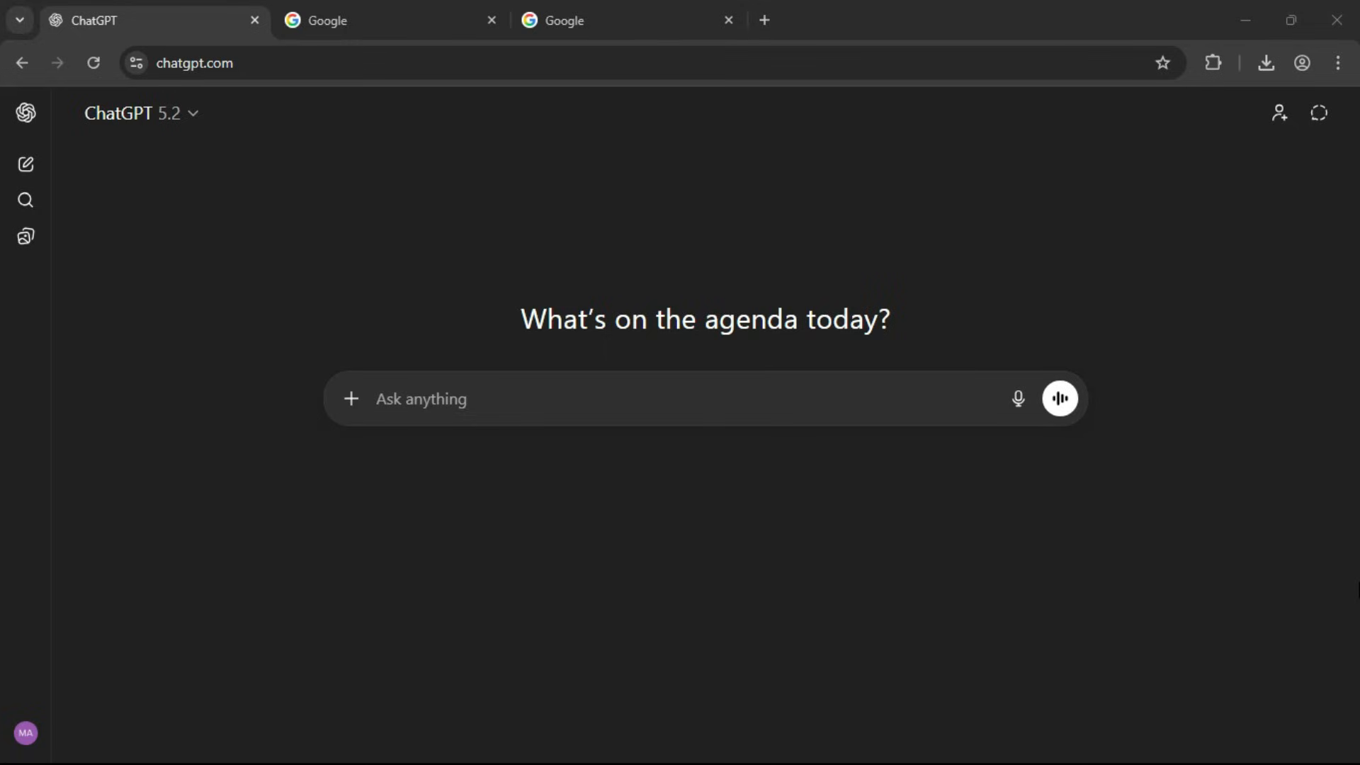
Submit the prepared prompt to ChatGPT for a 12-scene Pixar-style 3D animated short film package titled "Finding Doraemon".
{"action": "left_click", "coordinate": [510, 394]}
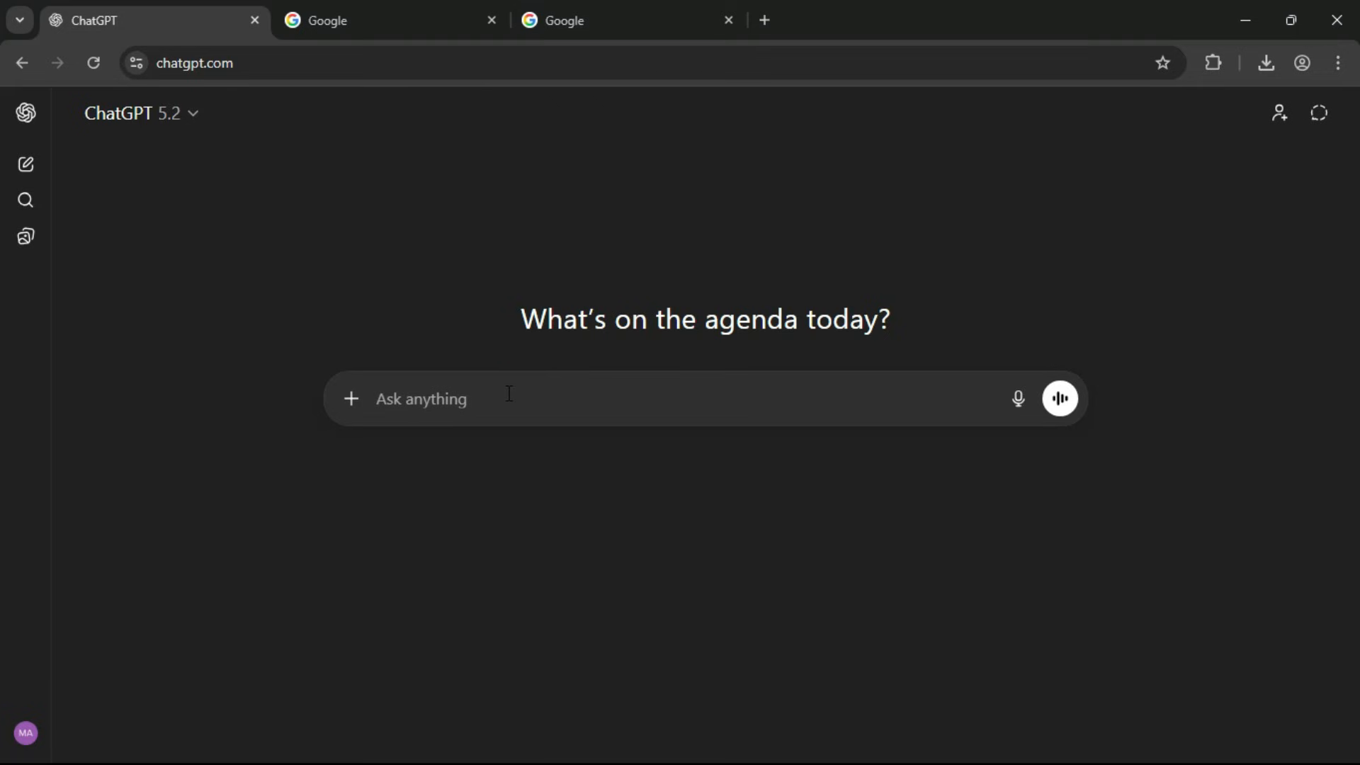
{"action": "key", "text": "ctrl+v"}
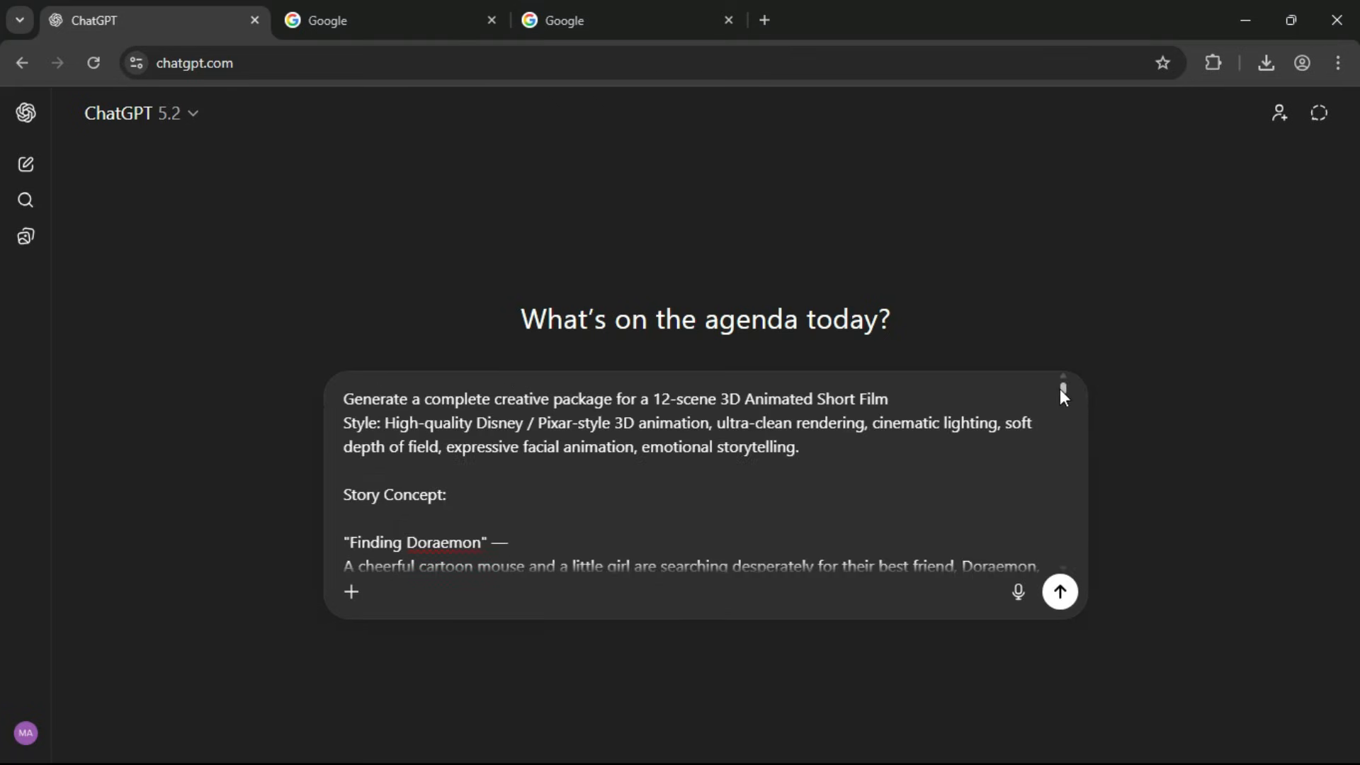
{"action": "left_click_drag", "start_coordinate": [1061, 388], "coordinate": [1058, 574]}
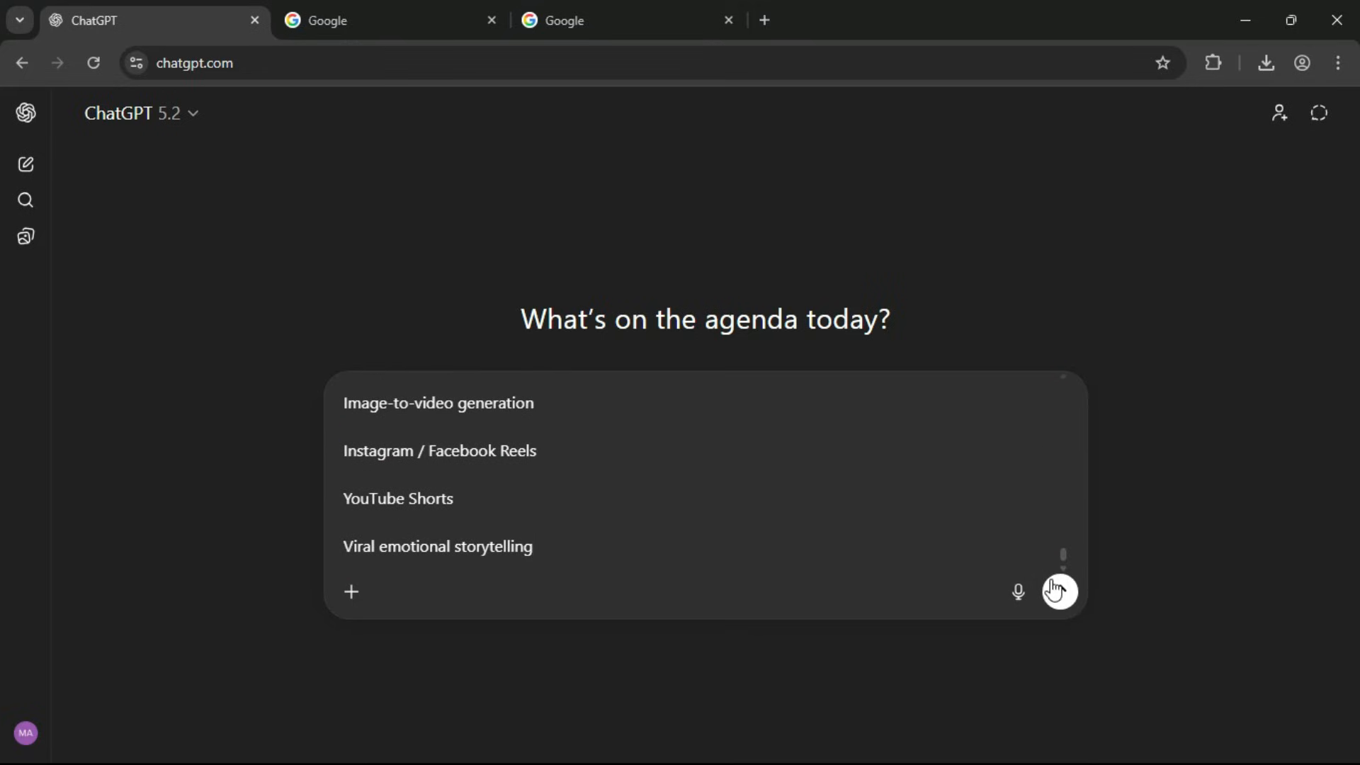
{"action": "left_click", "coordinate": [1060, 592]}
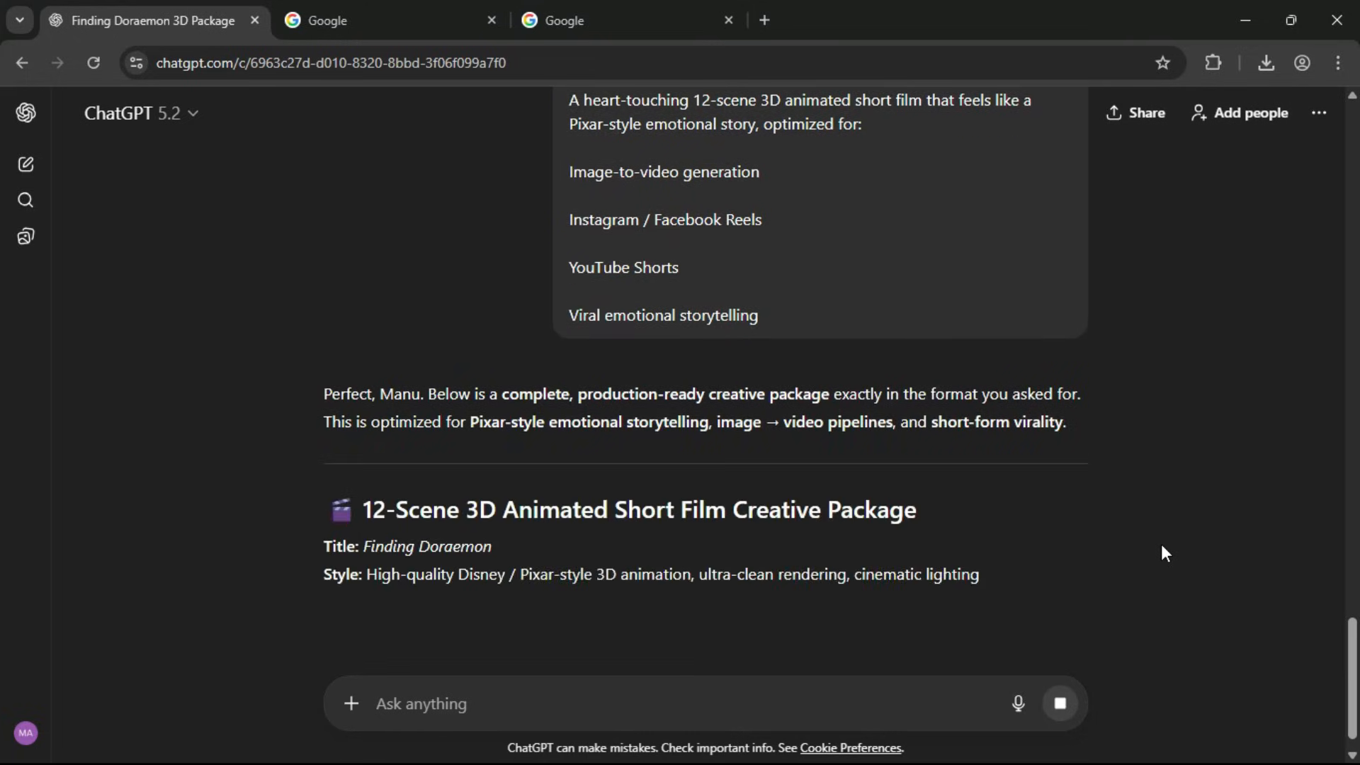
Examine the creative package's introduction and the master character prompts for the cartoon mouse, the little girl and Doraemon.
{"action": "left_click_drag", "start_coordinate": [364, 409], "coordinate": [909, 415]}
{"action": "left_click", "coordinate": [909, 415]}
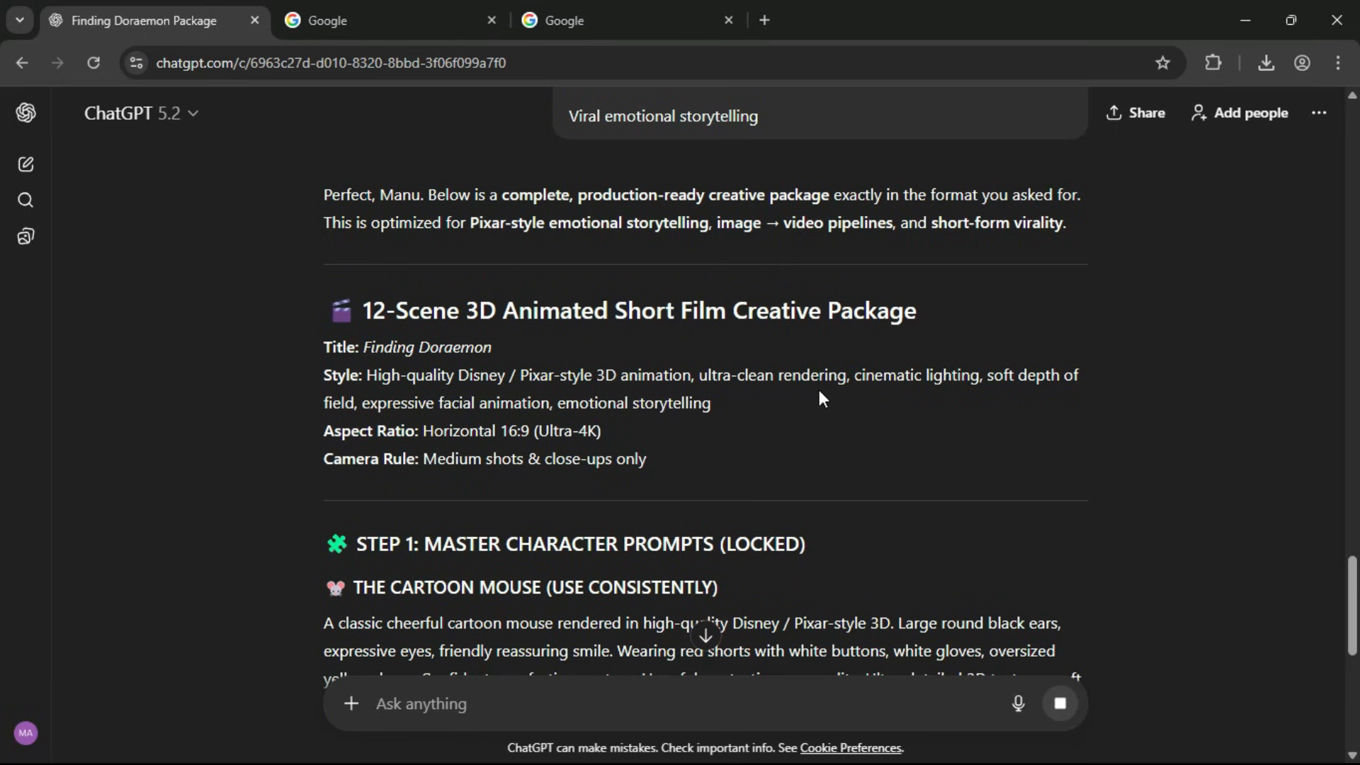
{"action": "scroll", "coordinate": [819, 396], "scroll_direction": "down", "scroll_amount": 3}
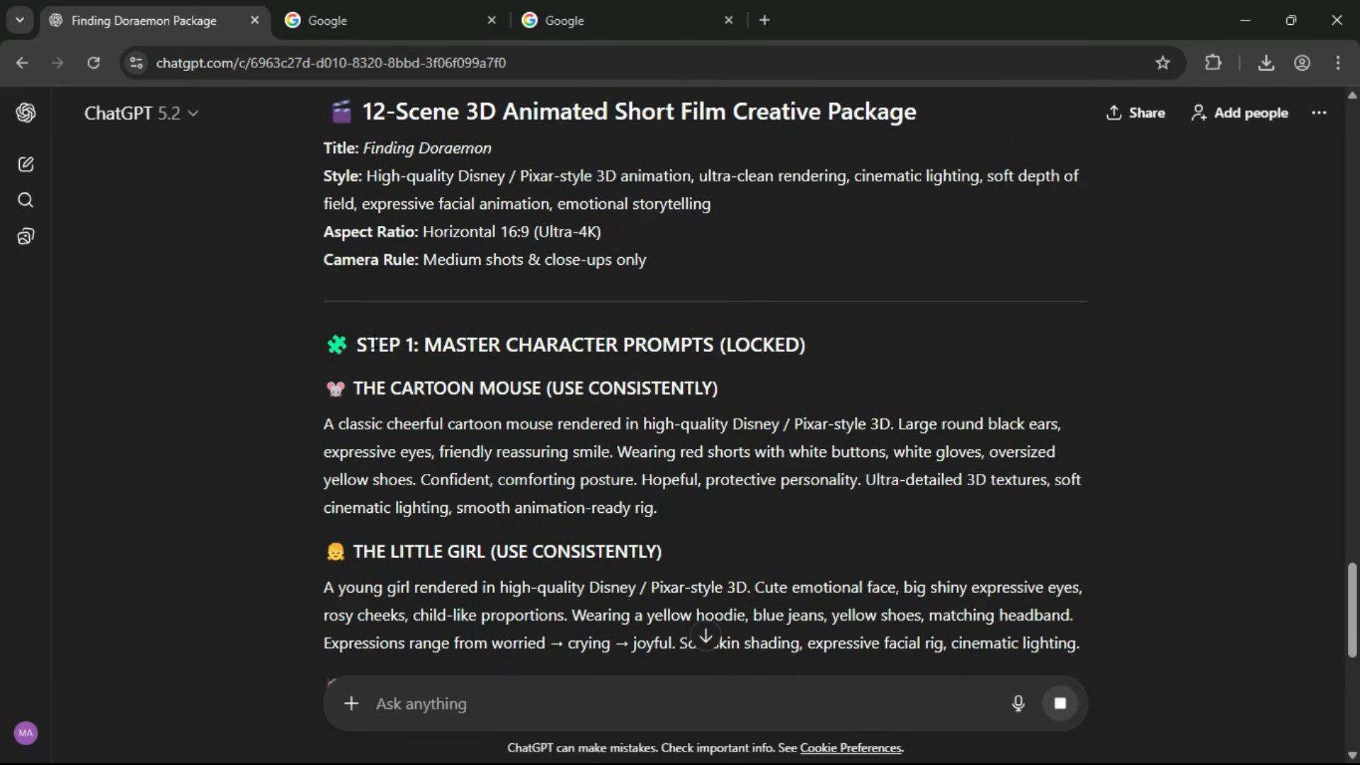
{"action": "left_click_drag", "start_coordinate": [423, 345], "coordinate": [705, 345]}
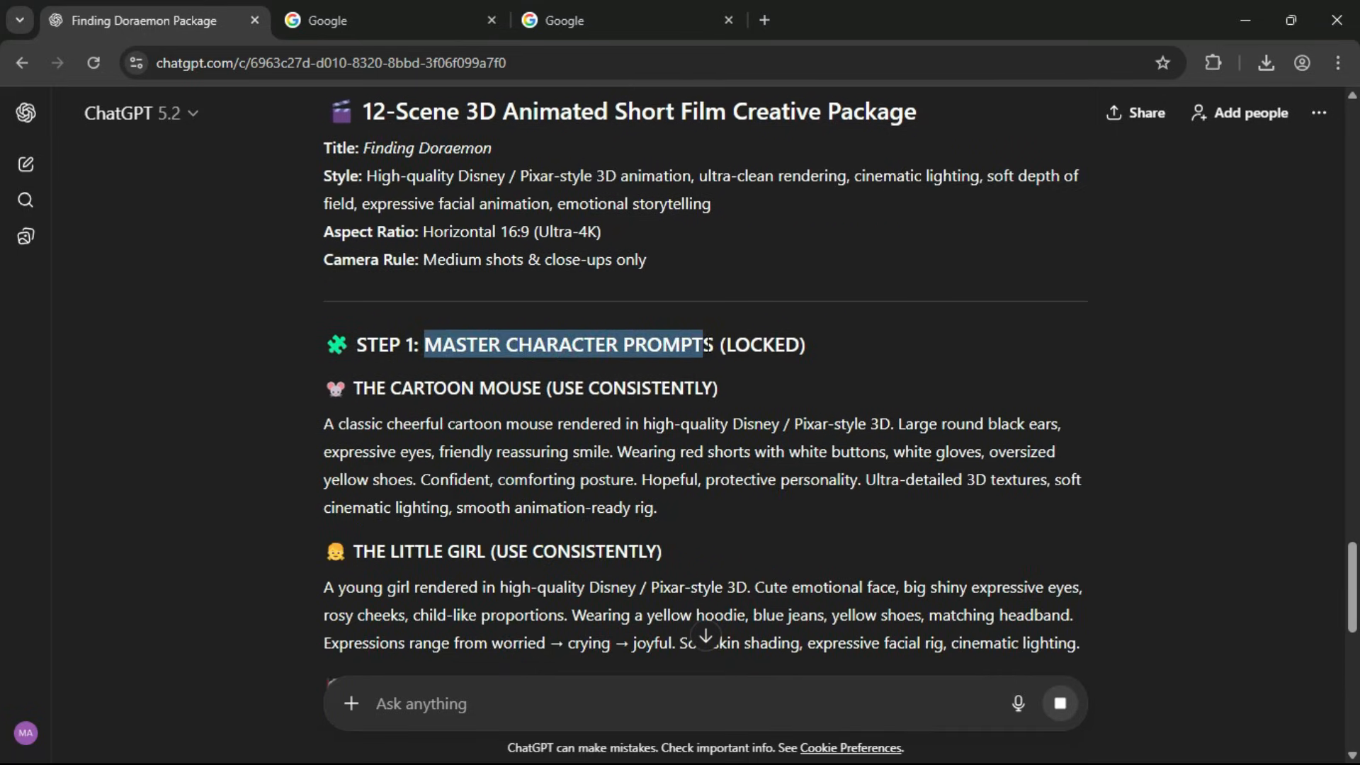
{"action": "left_click_drag", "start_coordinate": [354, 388], "coordinate": [536, 388]}
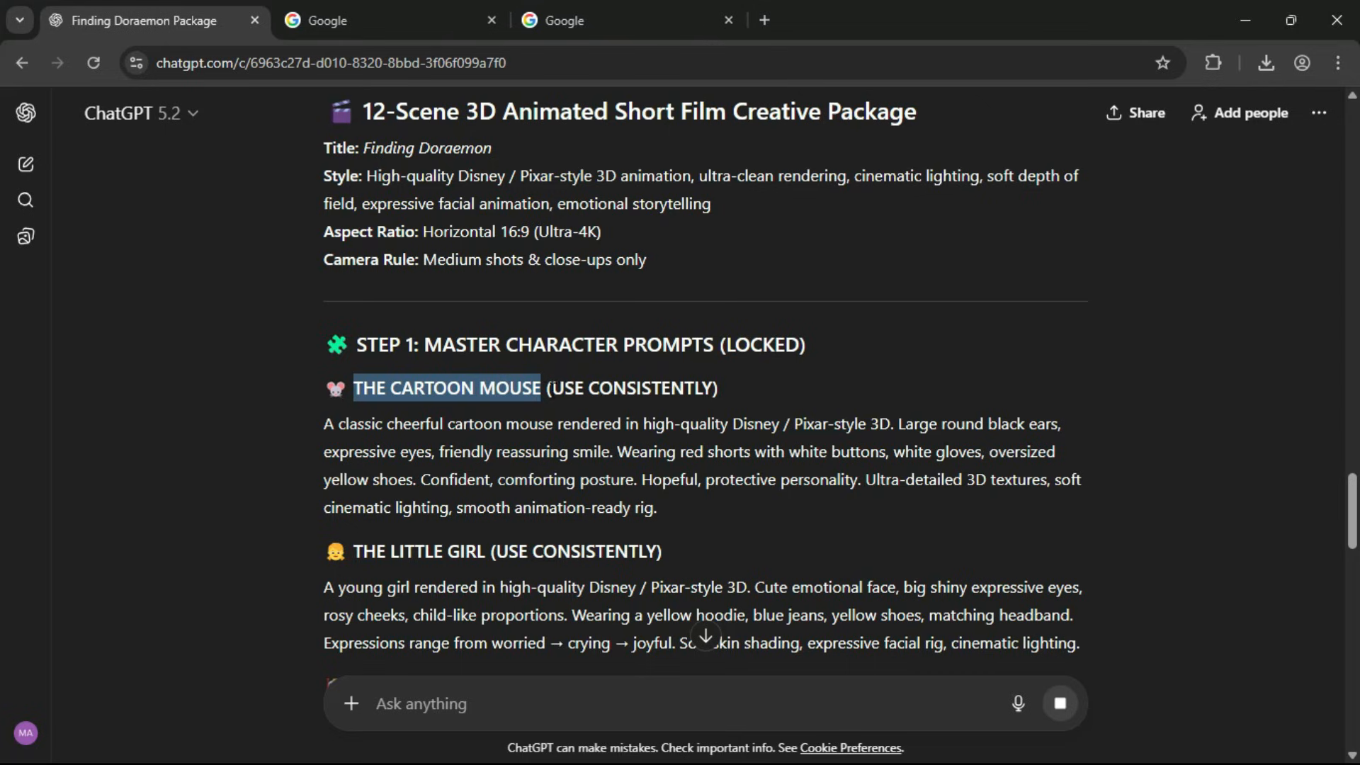
{"action": "scroll", "coordinate": [427, 481], "scroll_direction": "down", "scroll_amount": 3}
{"action": "left_click_drag", "start_coordinate": [354, 352], "coordinate": [657, 353]}
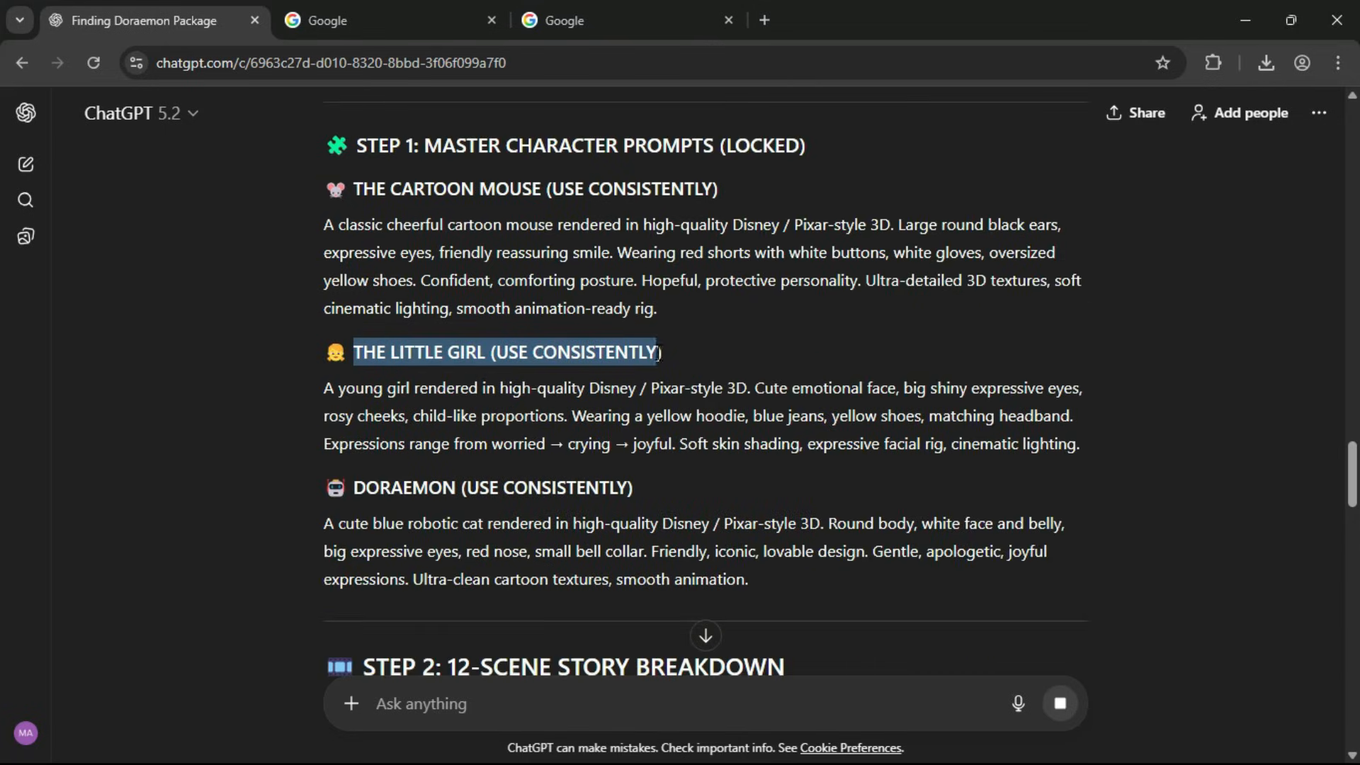
{"action": "left_click", "coordinate": [663, 354]}
{"action": "left_click_drag", "start_coordinate": [354, 488], "coordinate": [628, 489]}
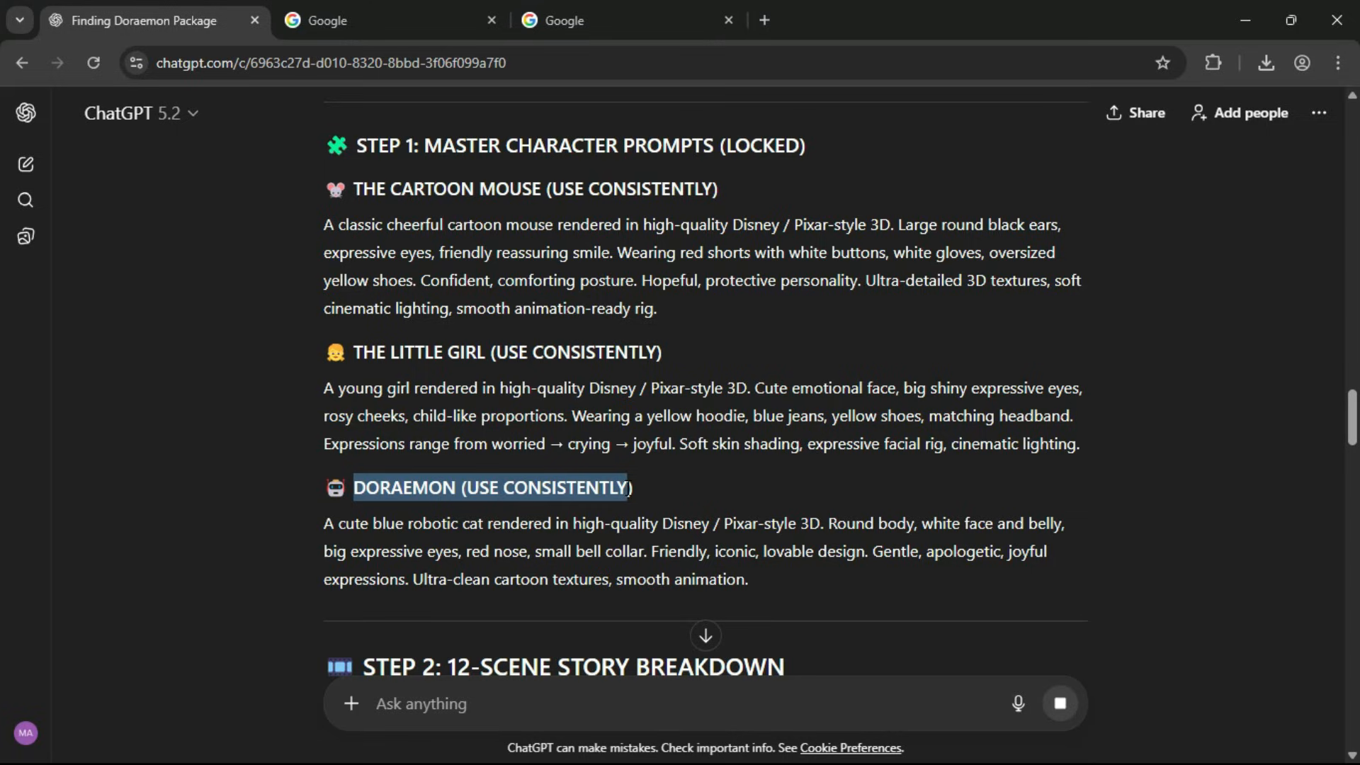
{"action": "left_click", "coordinate": [633, 487]}
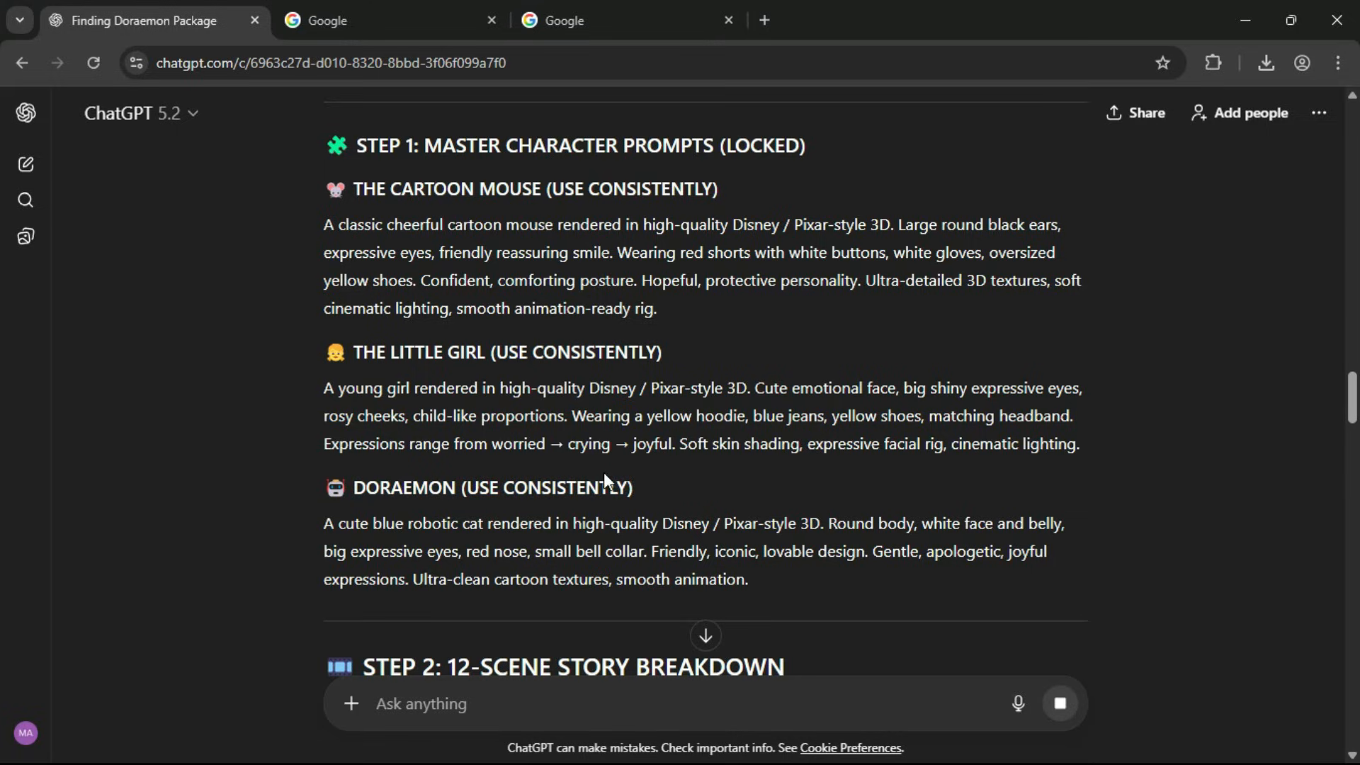
Review the 12-scene story breakdown, checking the text-to-image and image-to-video prompts of the scenes.
{"action": "scroll", "coordinate": [603, 472], "scroll_direction": "down", "scroll_amount": 5}
{"action": "left_click_drag", "start_coordinate": [365, 268], "coordinate": [803, 271]}
{"action": "left_click", "coordinate": [804, 271]}
{"action": "left_click_drag", "start_coordinate": [353, 352], "coordinate": [637, 353]}
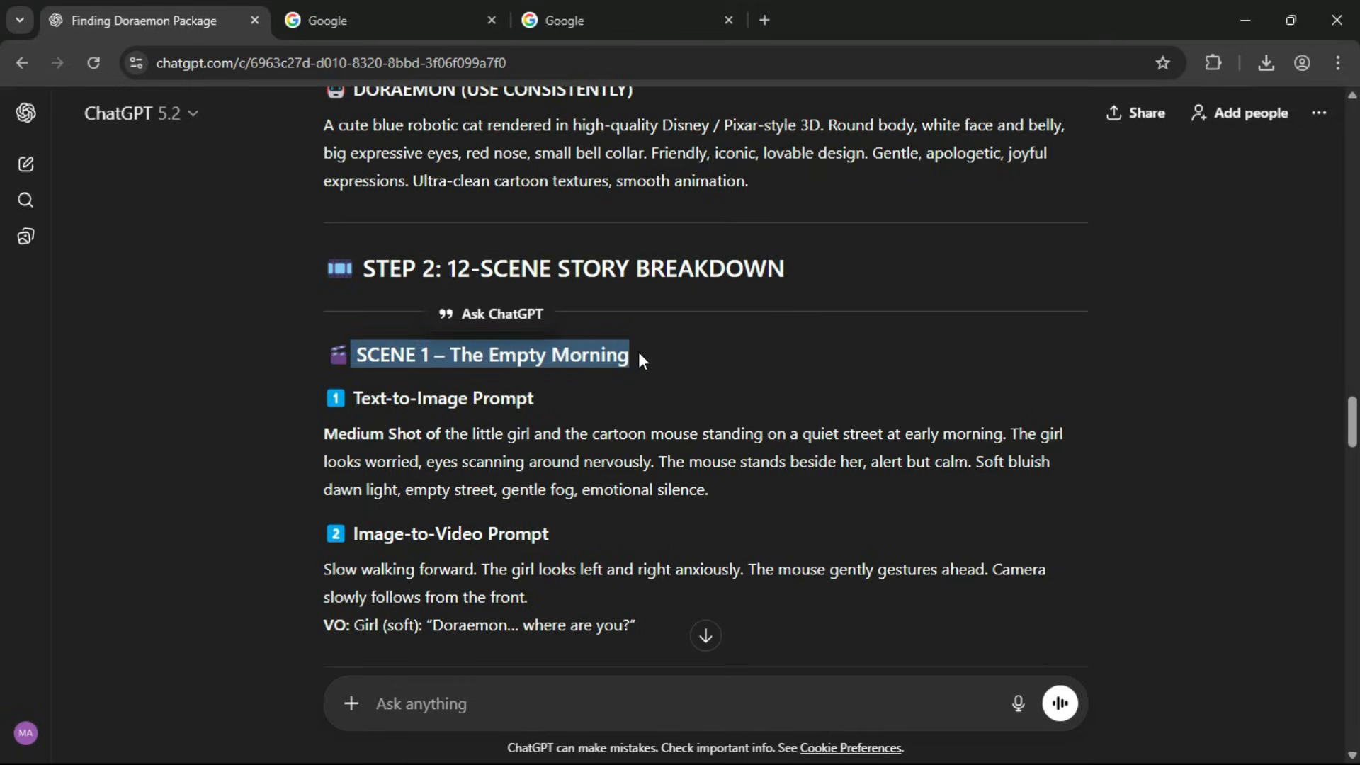
{"action": "left_click", "coordinate": [638, 354]}
{"action": "left_click_drag", "start_coordinate": [352, 398], "coordinate": [534, 398]}
{"action": "left_click", "coordinate": [534, 398]}
{"action": "left_click_drag", "start_coordinate": [356, 534], "coordinate": [555, 537]}
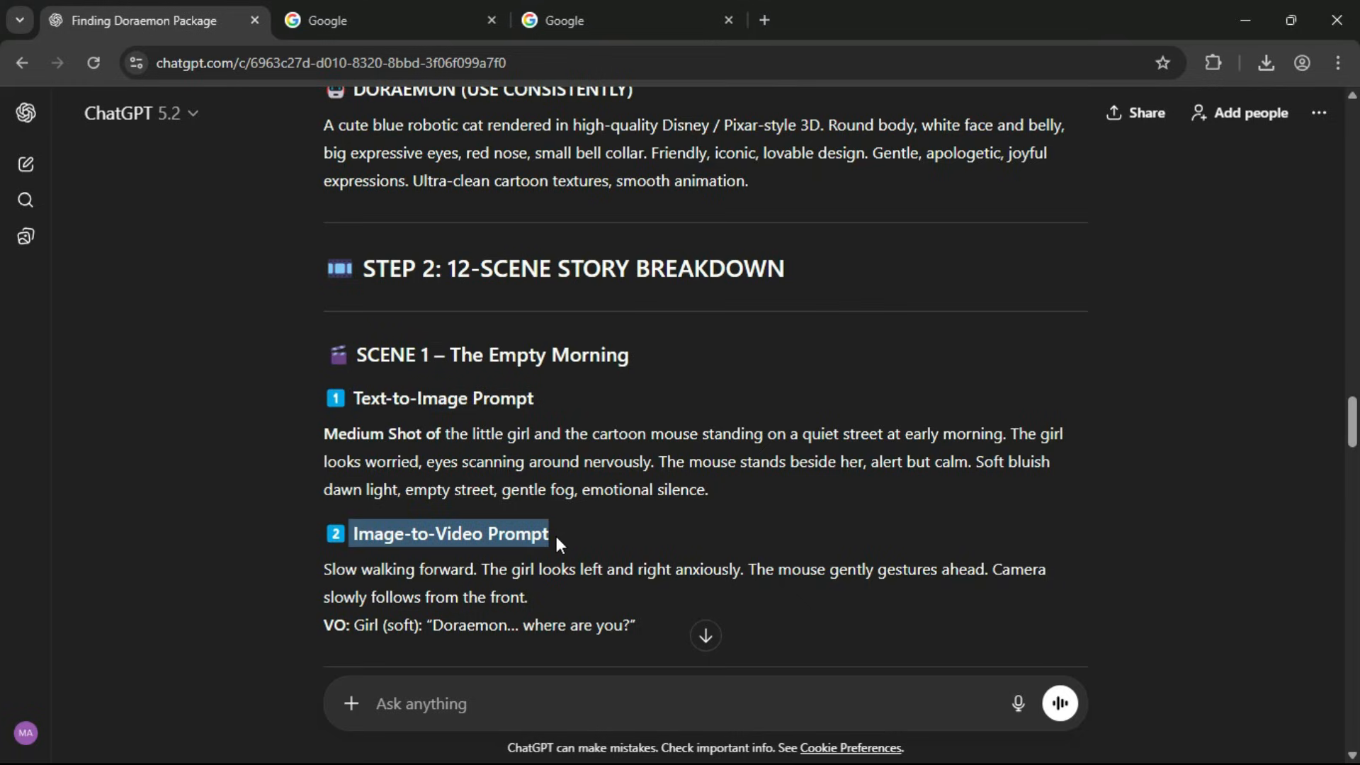
{"action": "left_click", "coordinate": [556, 537]}
{"action": "scroll", "coordinate": [555, 537], "scroll_direction": "down", "scroll_amount": 4}
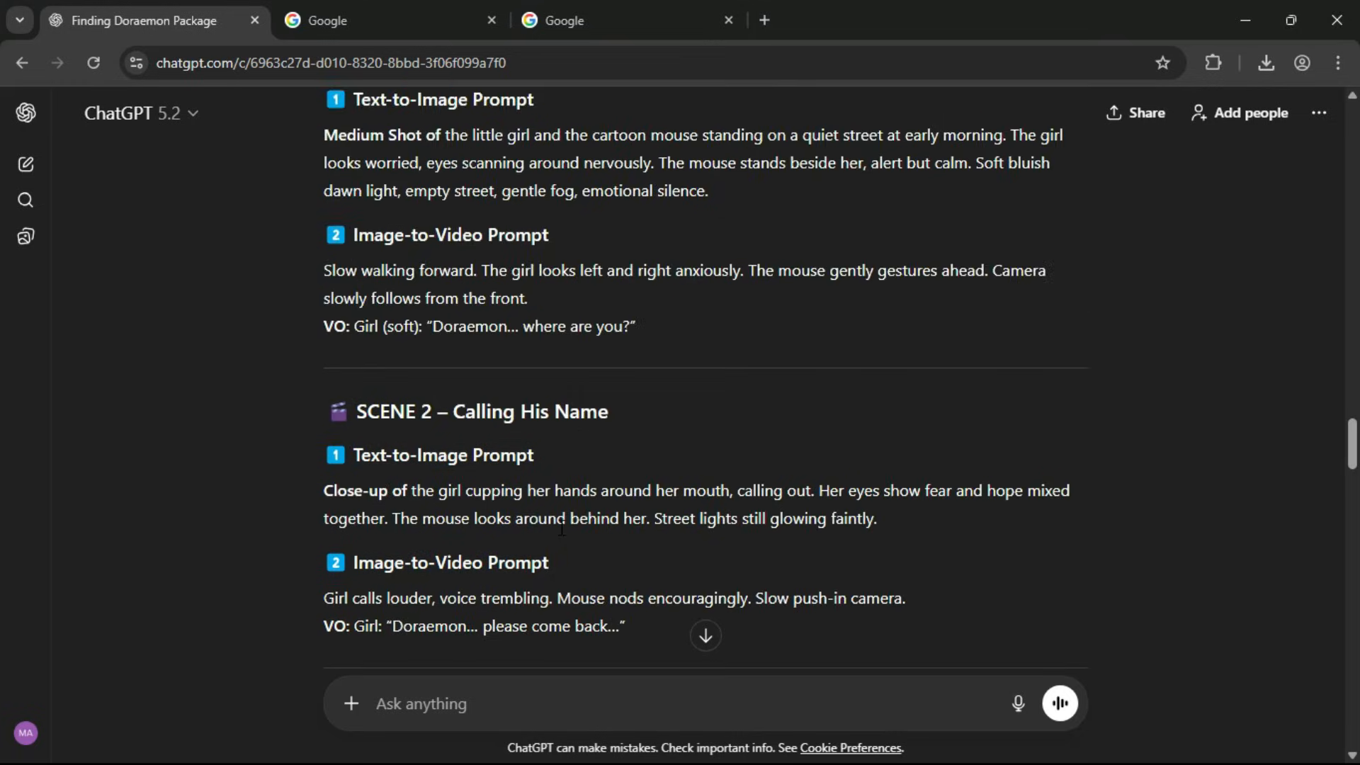
{"action": "scroll", "coordinate": [407, 368], "scroll_direction": "down", "scroll_amount": 2}
{"action": "left_click_drag", "start_coordinate": [353, 311], "coordinate": [609, 312]}
{"action": "scroll", "coordinate": [470, 432], "scroll_direction": "down", "scroll_amount": 3}
{"action": "left_click_drag", "start_coordinate": [357, 412], "coordinate": [592, 412]}
{"action": "left_click", "coordinate": [592, 410]}
{"action": "left_click_drag", "start_coordinate": [1350, 464], "coordinate": [1353, 385]}
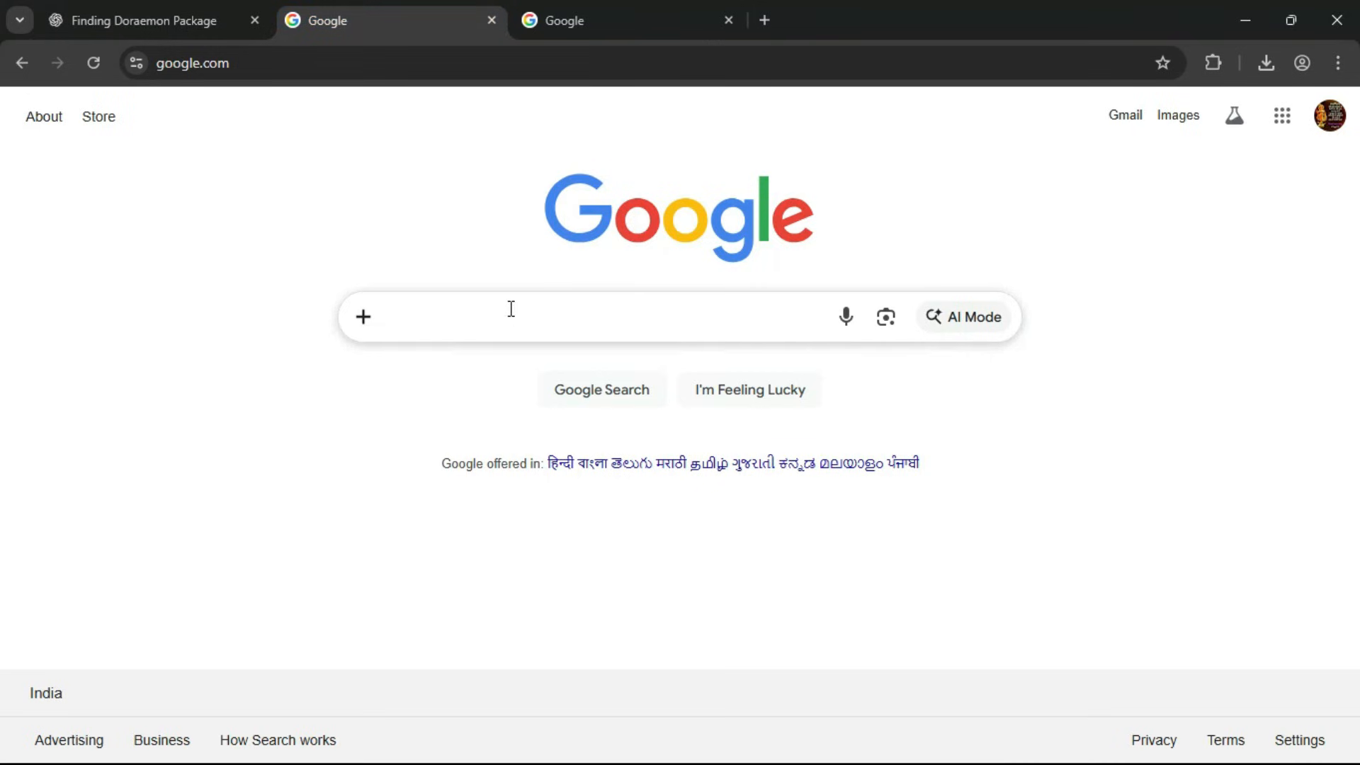
Search Google for "google ai studio" and open the Google AI Studio site from the results.
{"action": "left_click", "coordinate": [510, 308]}
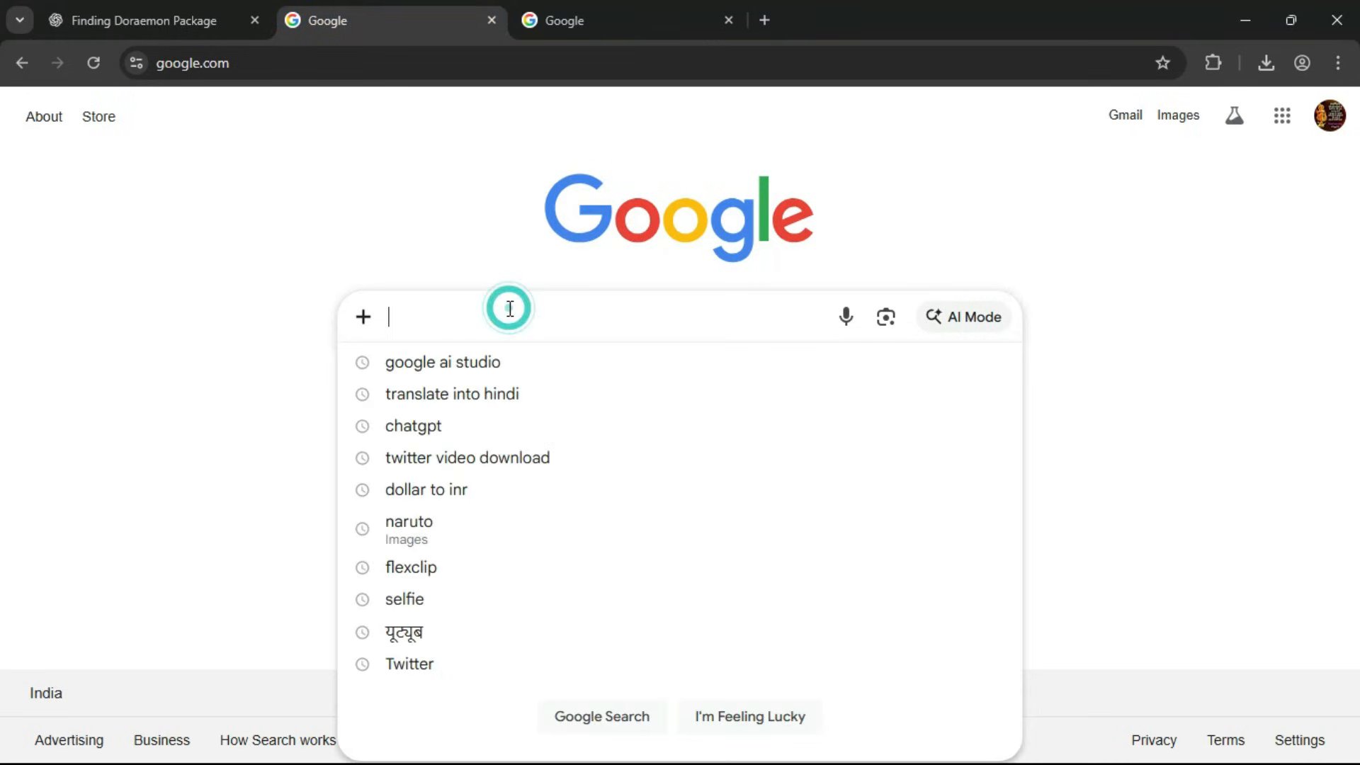
{"action": "type", "text": "goo"}
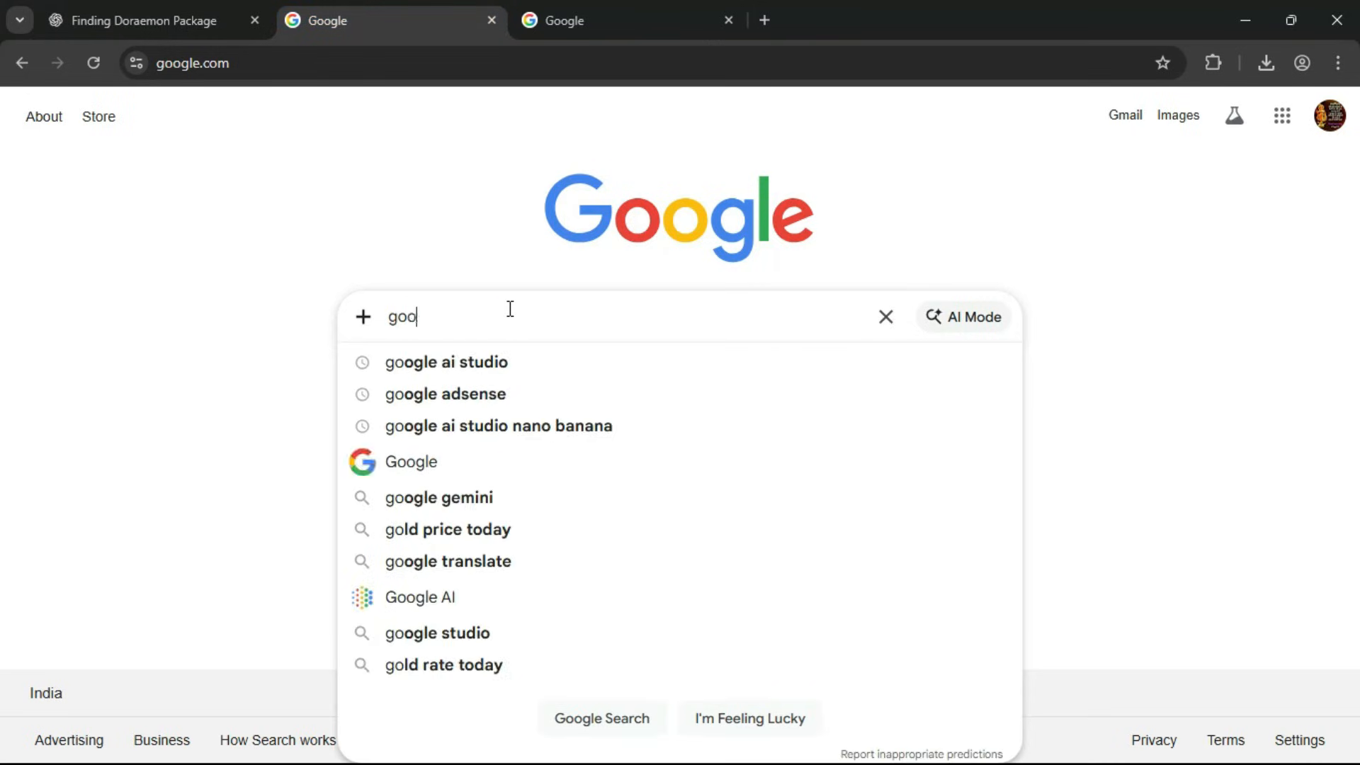
{"action": "type", "text": "gle ai st"}
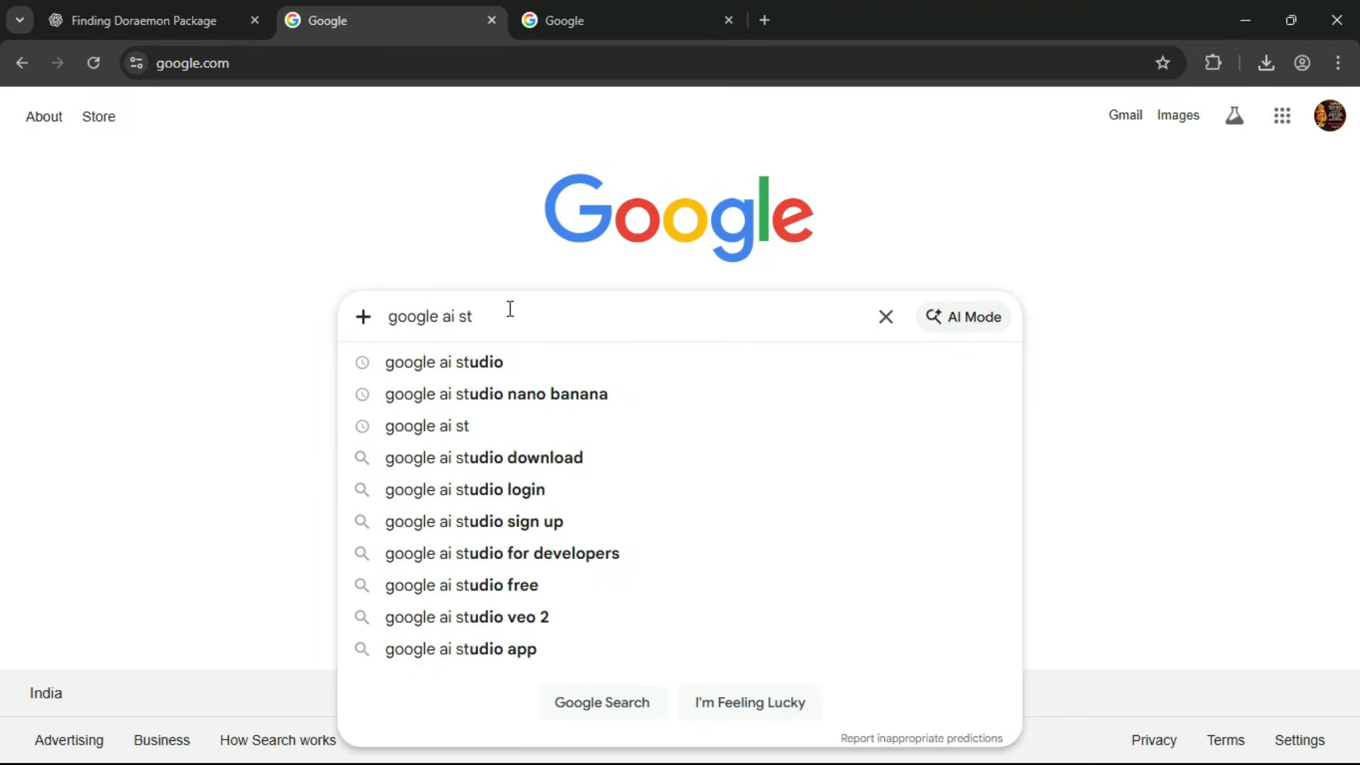
{"action": "type", "text": "udio"}
{"action": "key", "text": "Return"}
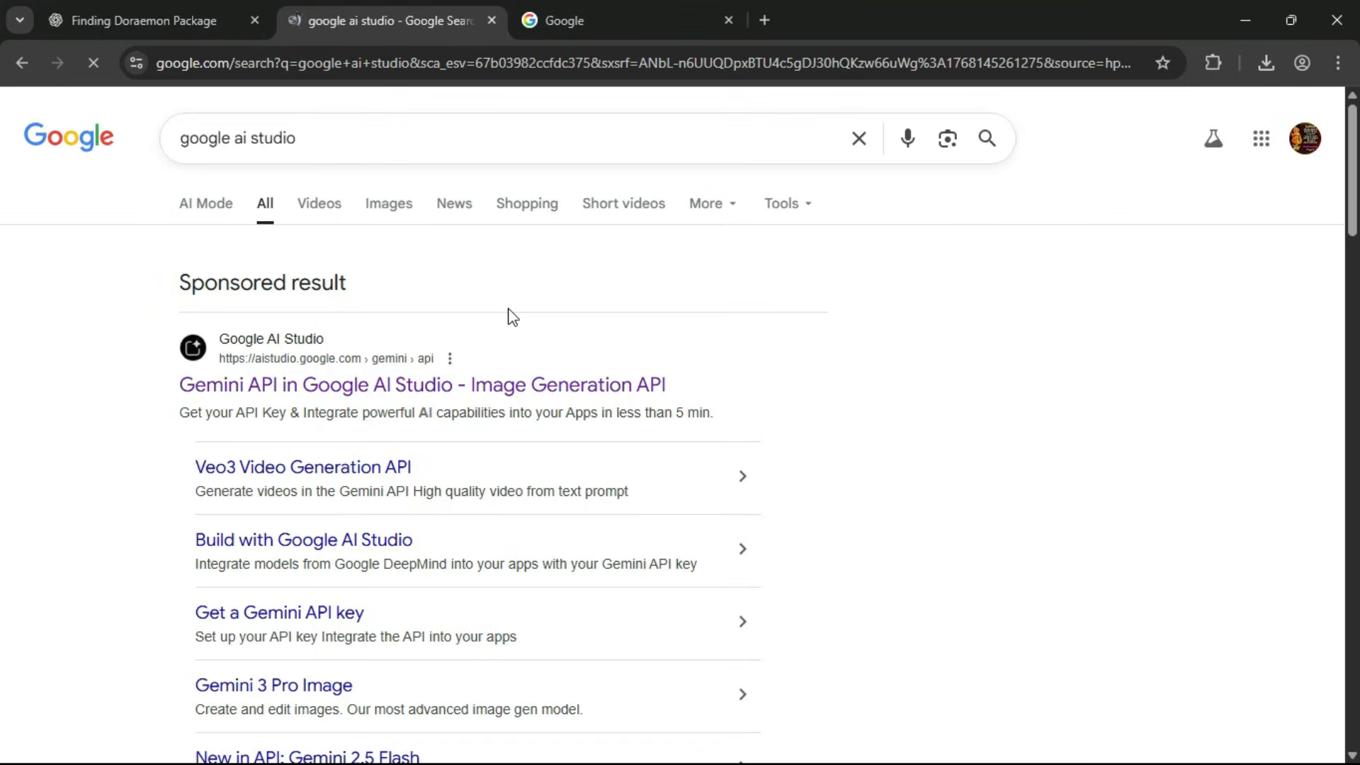
{"action": "left_click", "coordinate": [299, 389]}
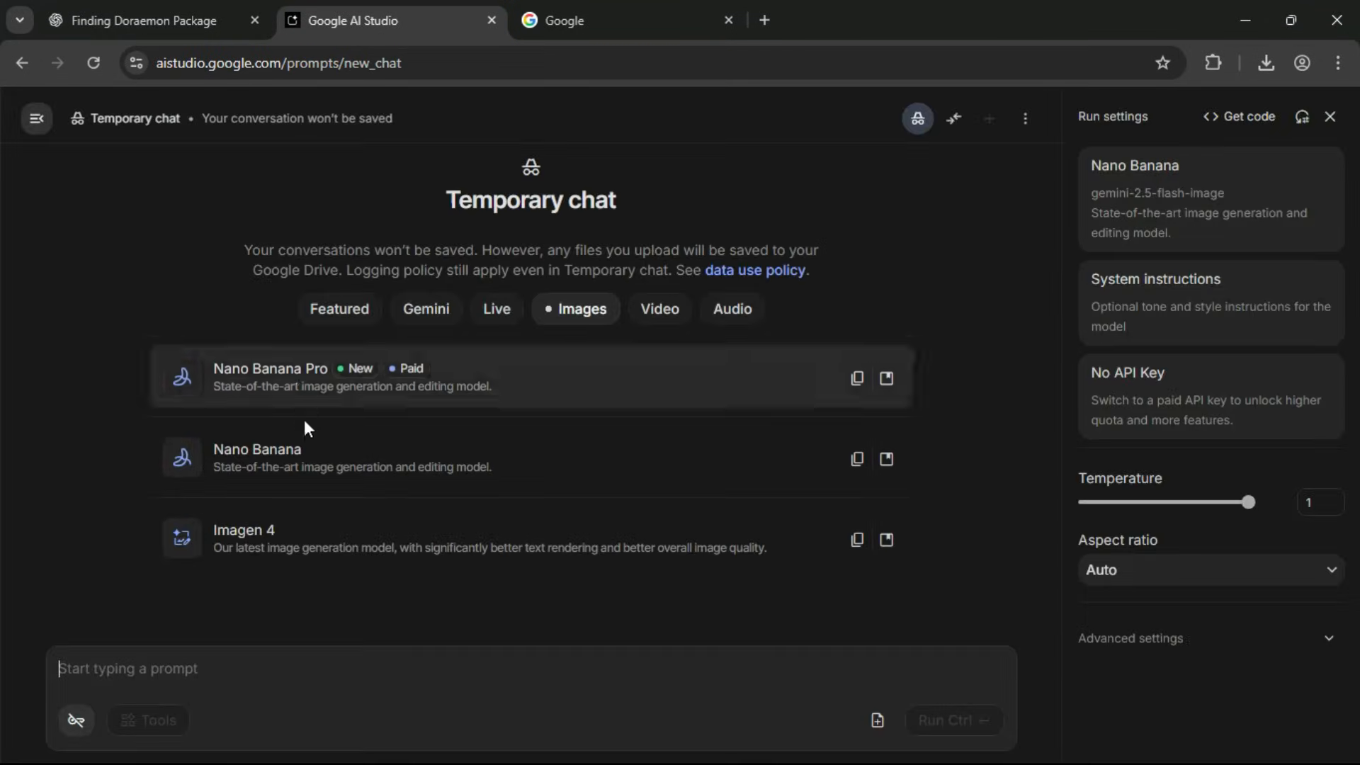
Choose the Nano Banana image model for the temporary chat and set the aspect ratio to 16:9.
{"action": "left_click", "coordinate": [316, 467]}
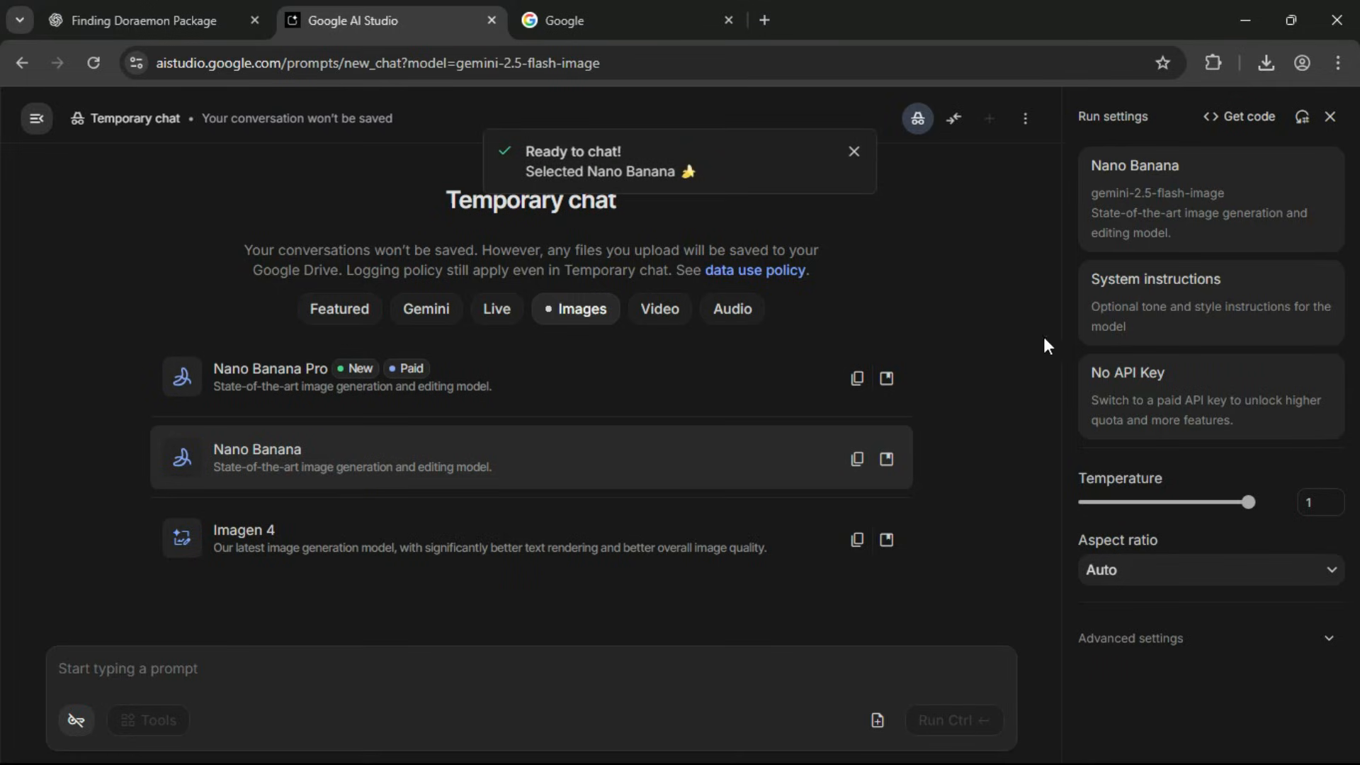
{"action": "left_click", "coordinate": [1183, 188]}
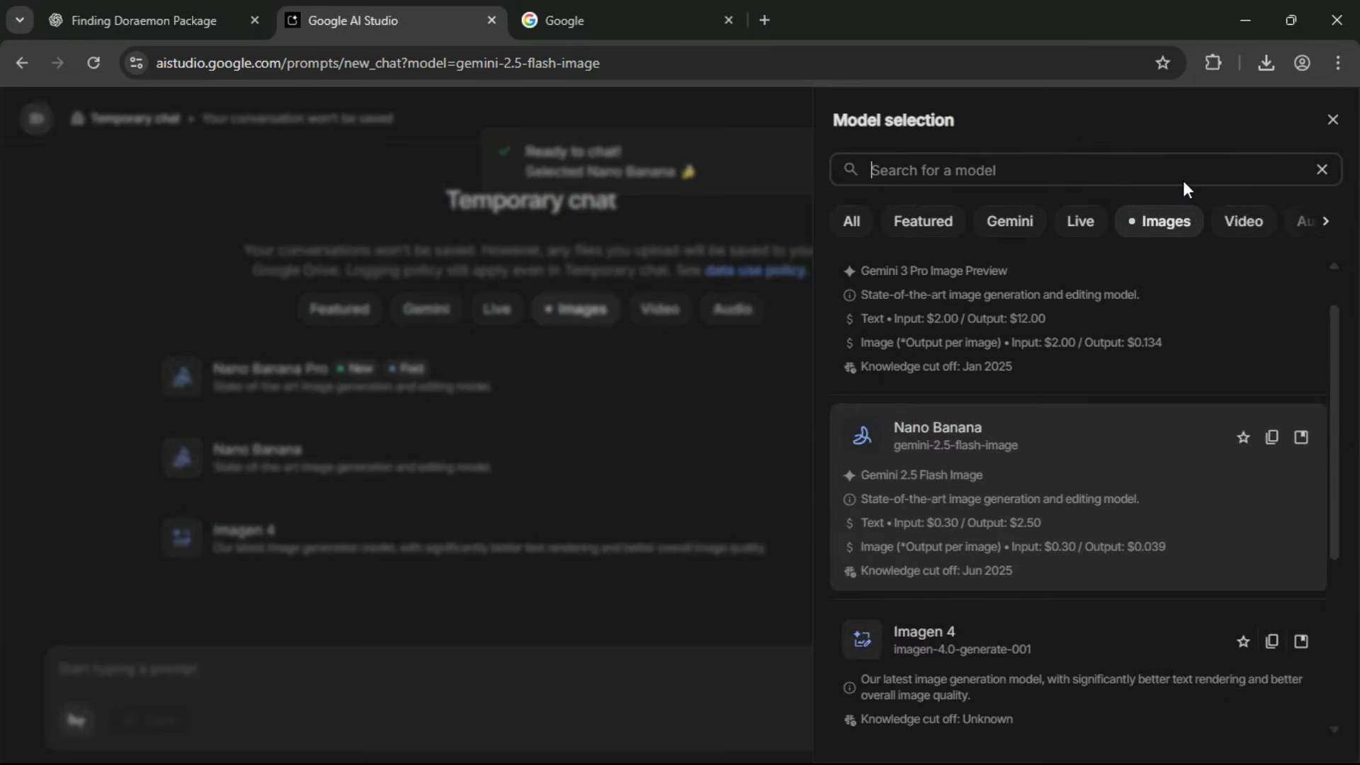
{"action": "left_click", "coordinate": [1167, 221]}
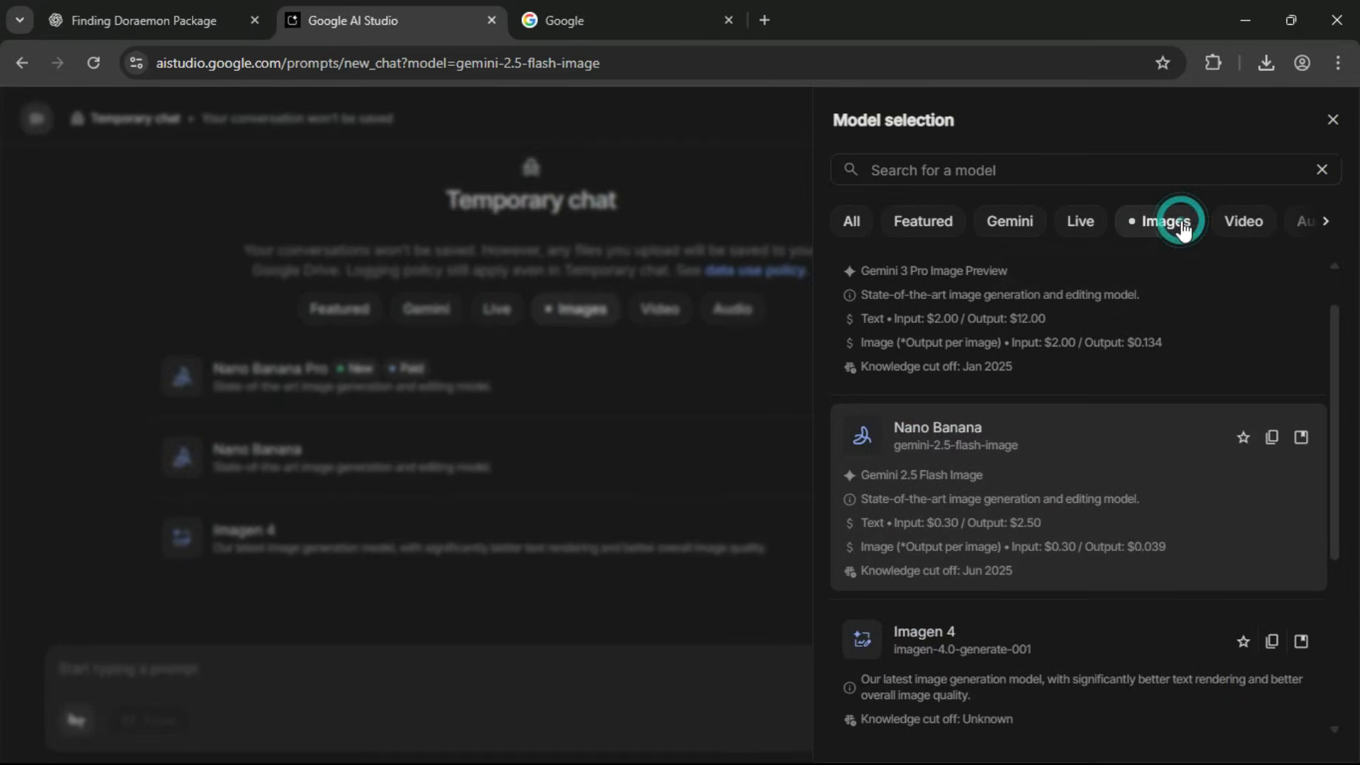
{"action": "left_click", "coordinate": [1023, 469]}
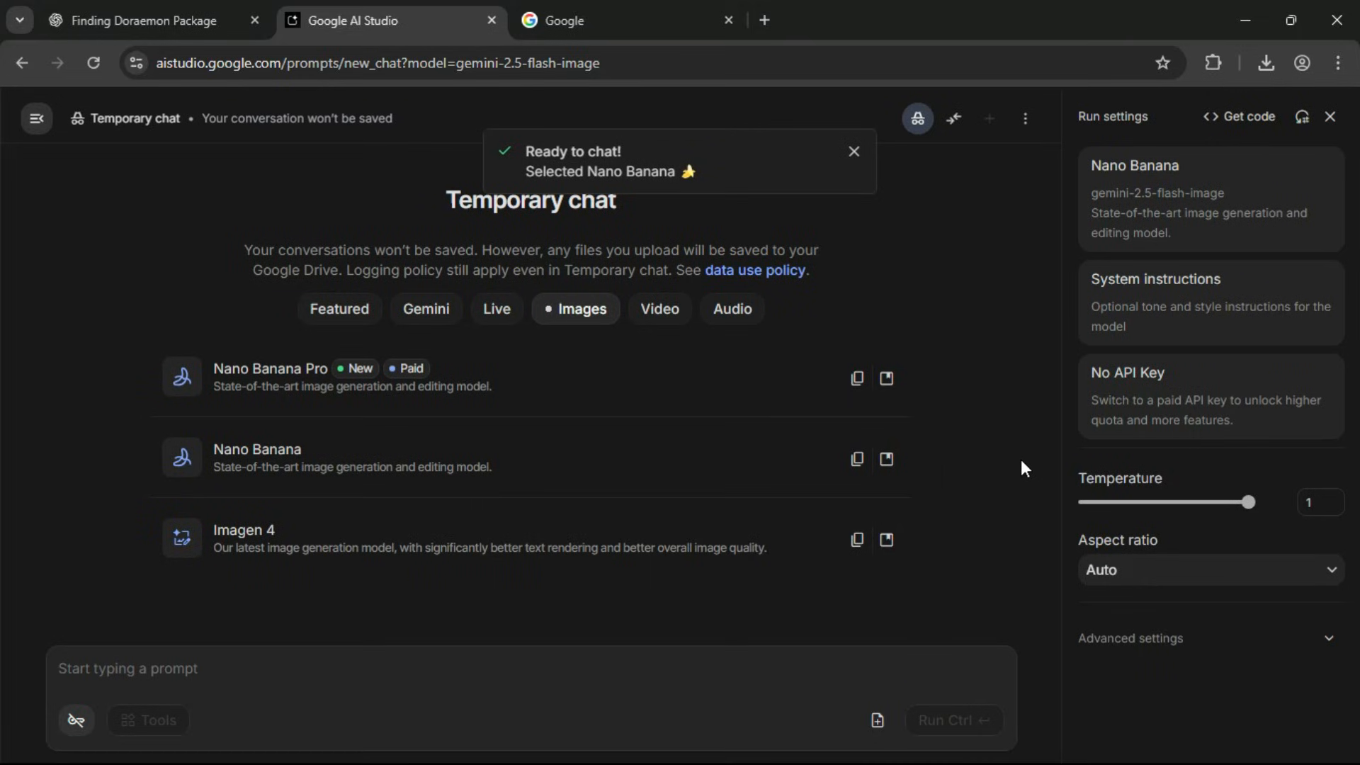
{"action": "left_click", "coordinate": [1106, 575]}
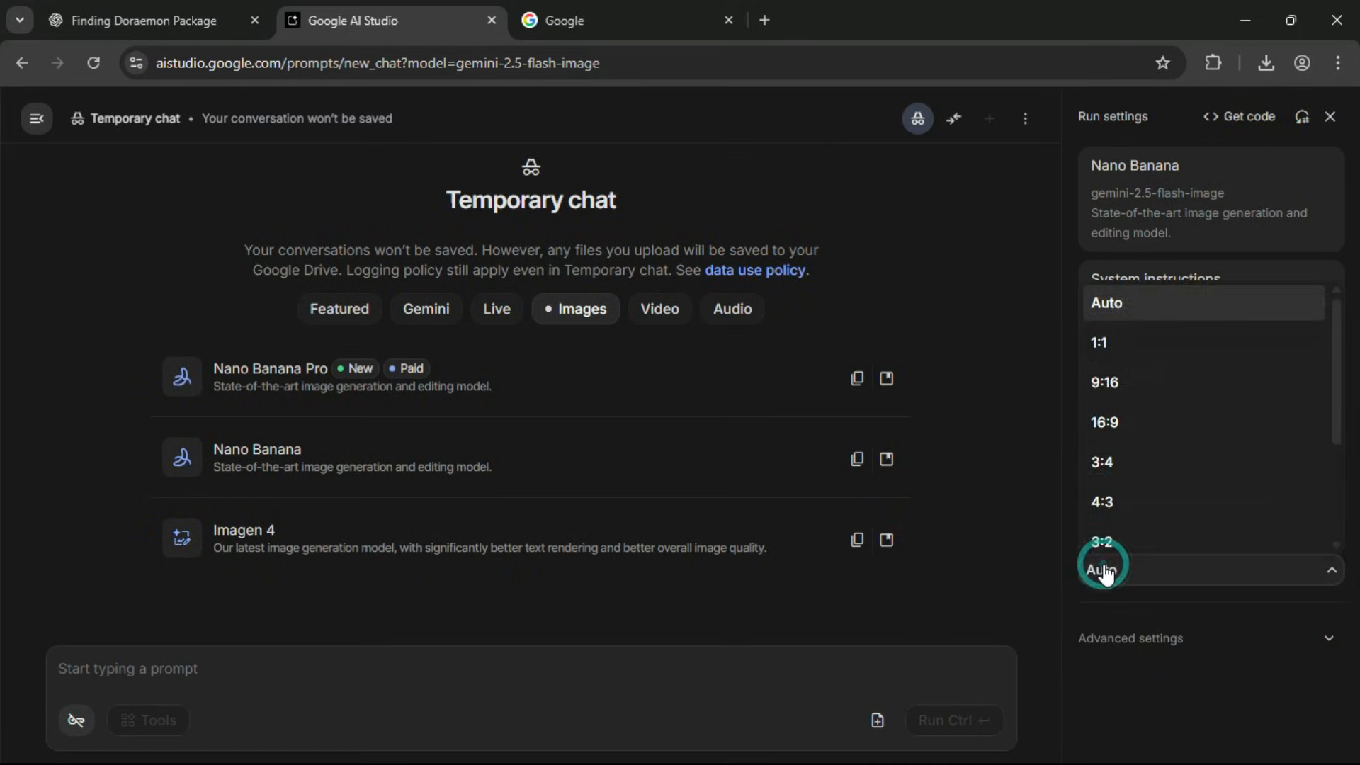
{"action": "left_click", "coordinate": [1133, 425]}
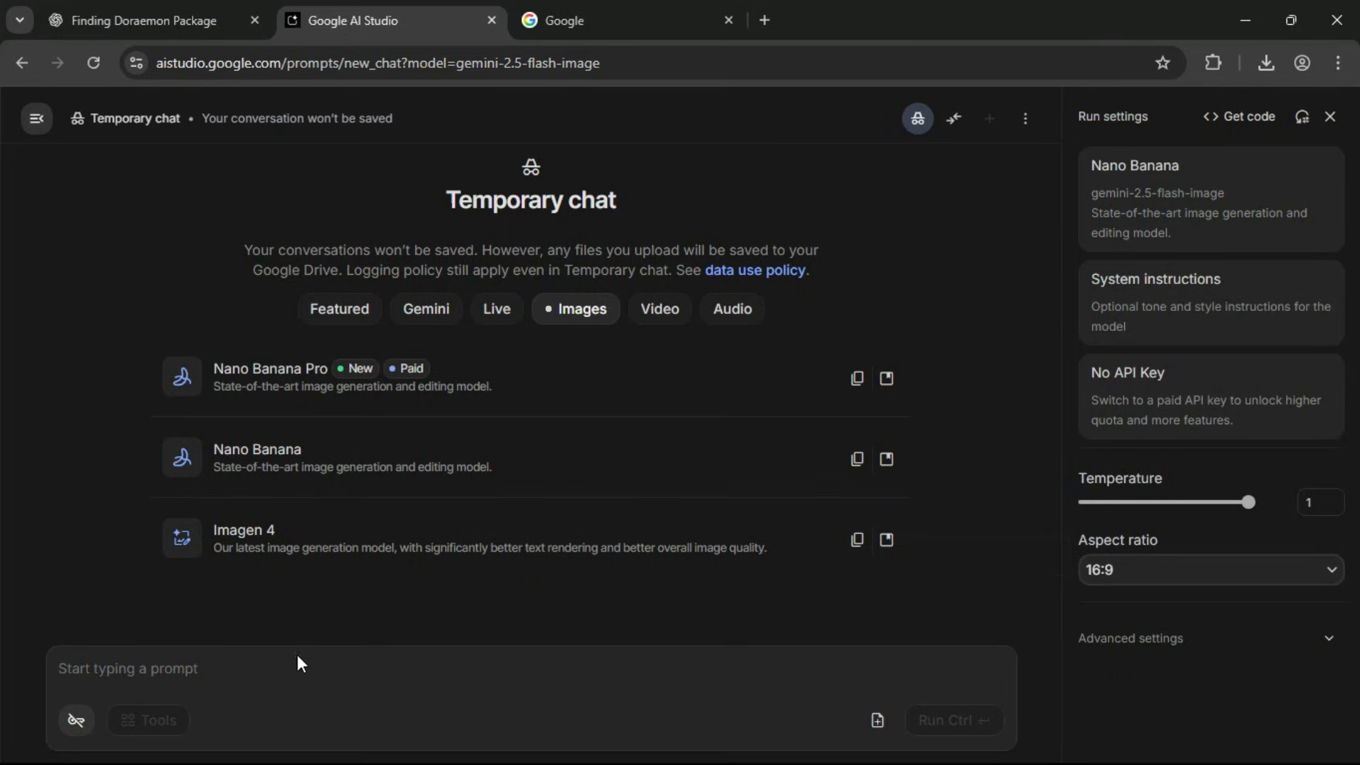
Copy the cartoon mouse's master prompt from ChatGPT, generate its image in Google AI Studio and view the result enlarged.
{"action": "left_click", "coordinate": [199, 10]}
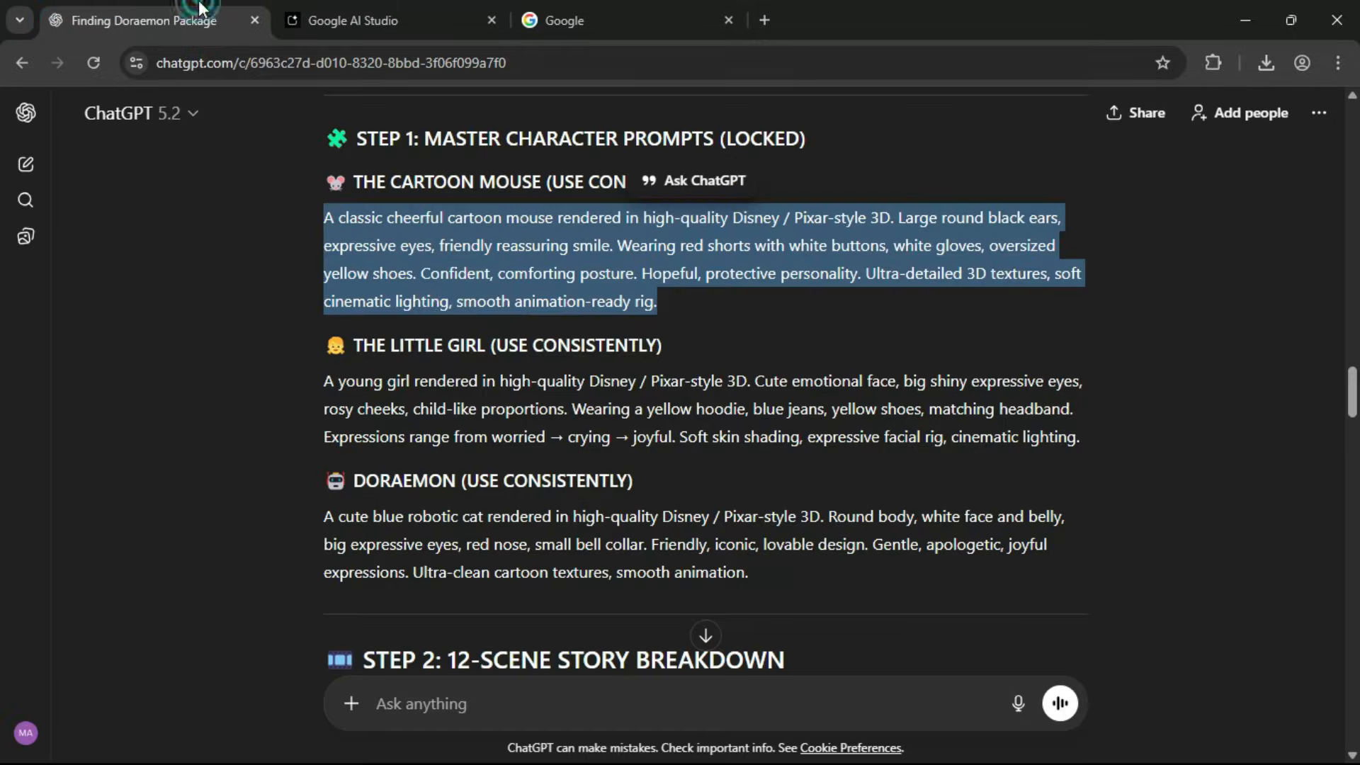
{"action": "left_click", "coordinate": [412, 7]}
{"action": "type", "text": "A classic cheerful cartoon mouse rendered in high-quality Disney / Pixar-style 3D. Large round black ears, expressive eyes, friendly reassuring smile. Wearing red shorts with white buttons, white gloves, oversized yellow shoes. Confident, comforting posture. Hopeful, protective personality. Ultra-detailed 3D textures, soft cinematic lighting, smooth animation-ready rig."}
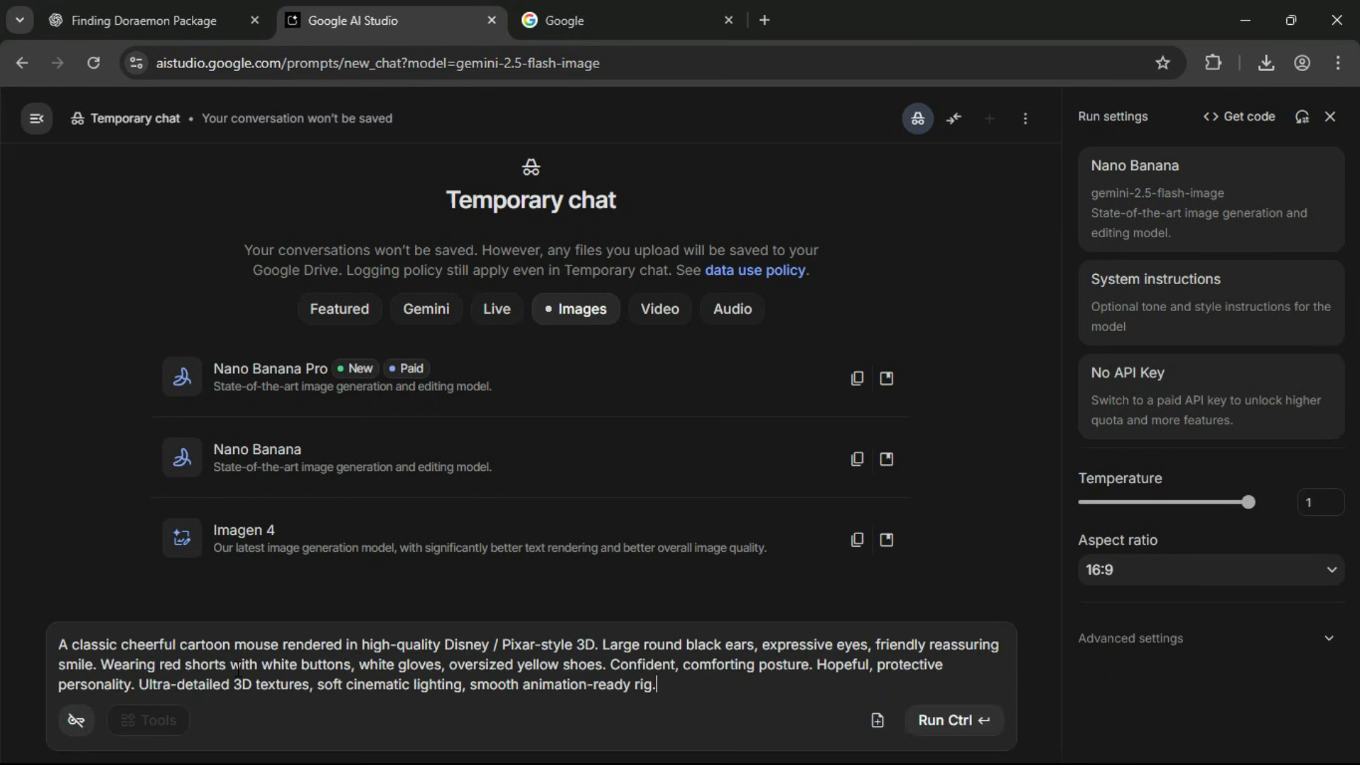
{"action": "left_click", "coordinate": [967, 723]}
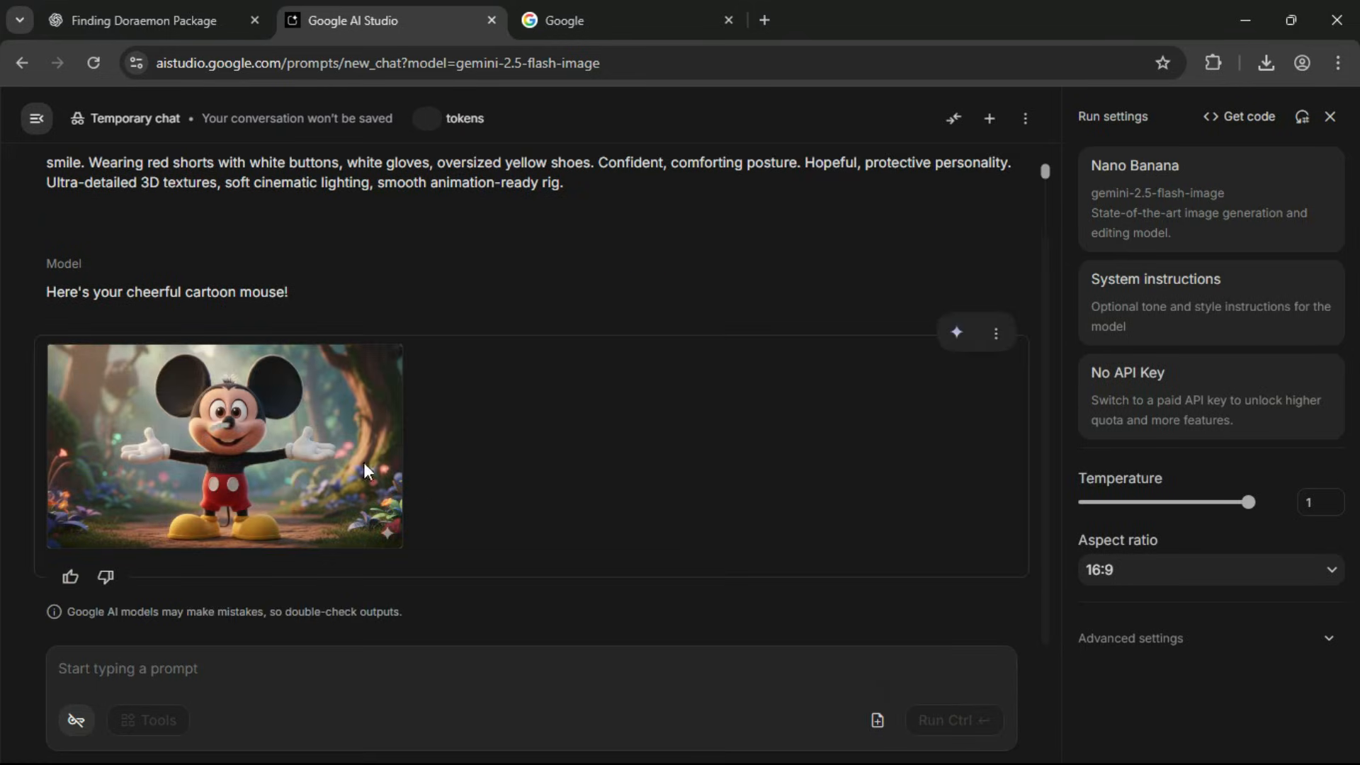
{"action": "left_click", "coordinate": [248, 432]}
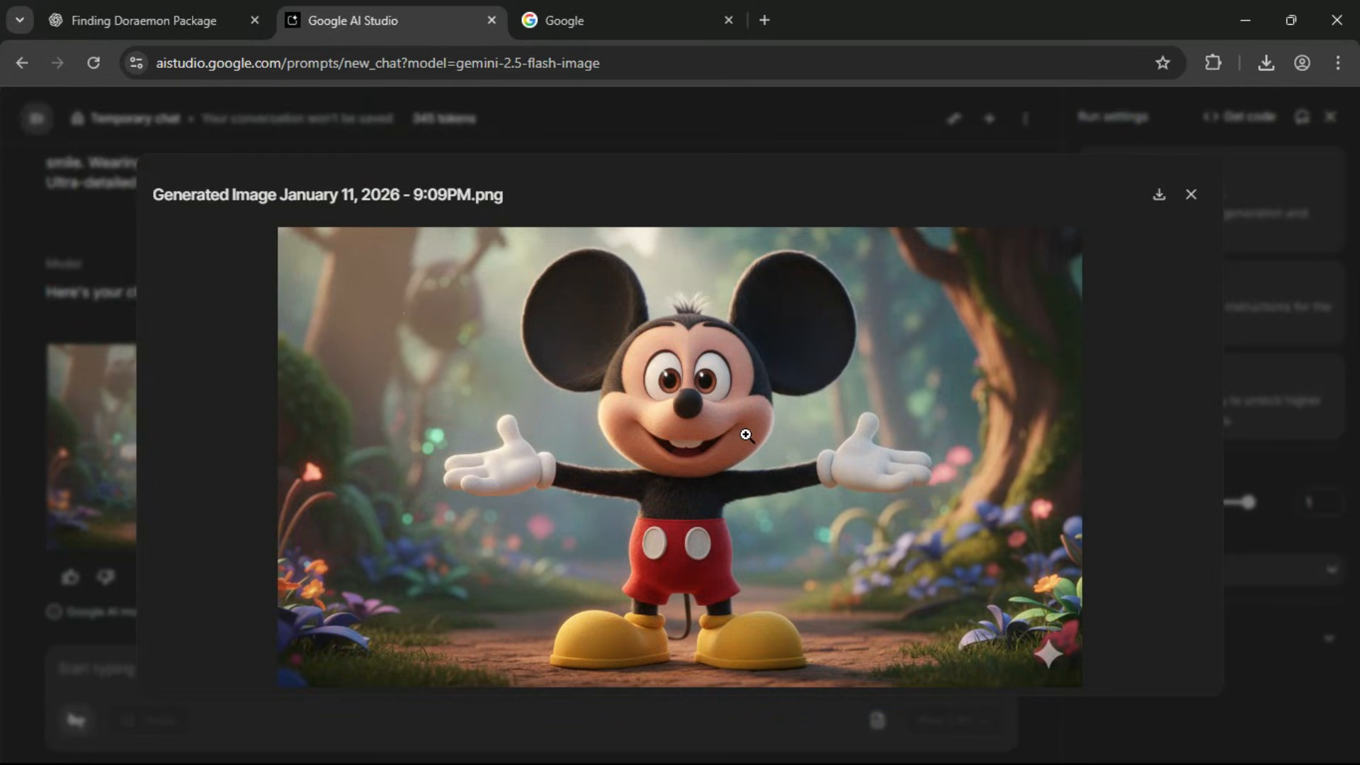
{"action": "left_click", "coordinate": [1191, 195]}
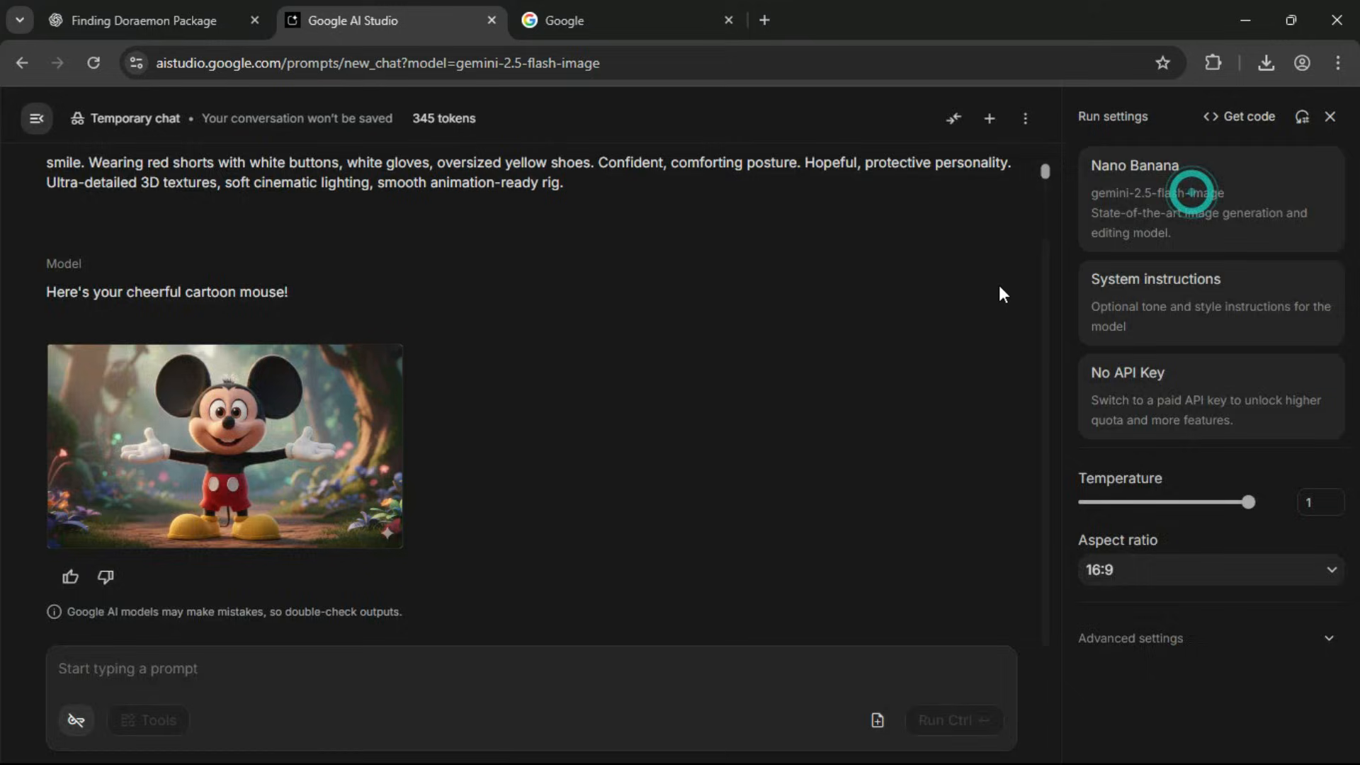
Copy the little girl's master prompt from ChatGPT, generate her image in Google AI Studio and view the result enlarged.
{"action": "left_click", "coordinate": [149, 9]}
{"action": "triple_click", "coordinate": [343, 381]}
{"action": "key", "text": "ctrl+c"}
{"action": "left_click", "coordinate": [352, 20]}
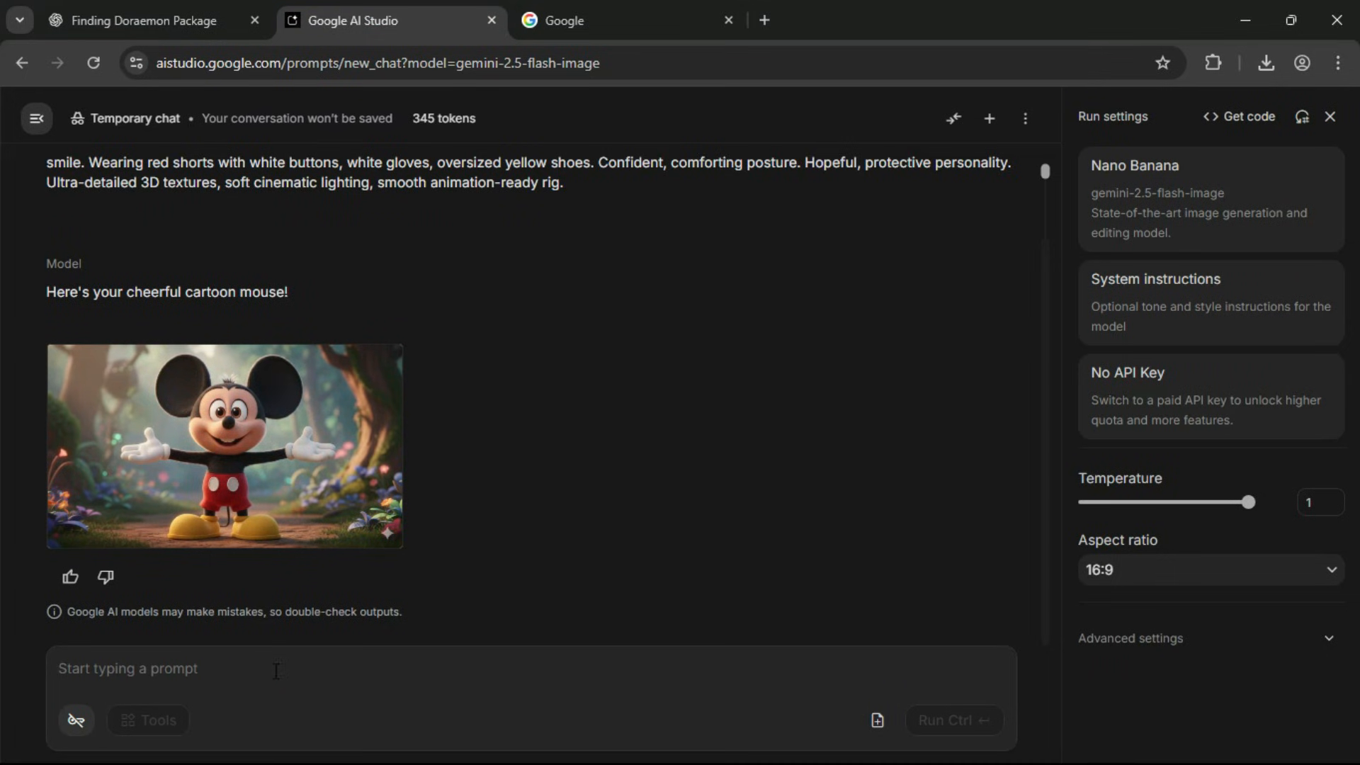
{"action": "left_click", "coordinate": [276, 666]}
{"action": "key", "text": "ctrl+v"}
{"action": "left_click", "coordinate": [948, 718]}
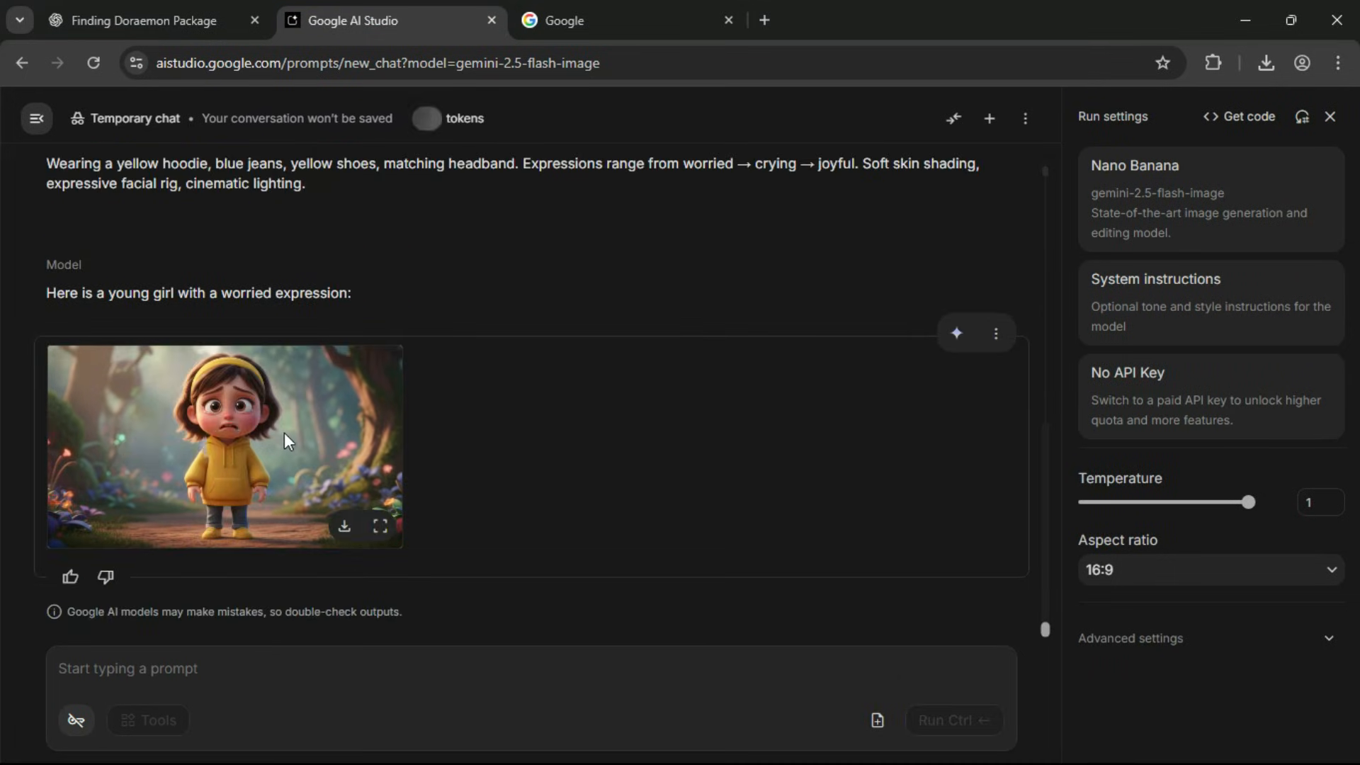
{"action": "left_click", "coordinate": [265, 436]}
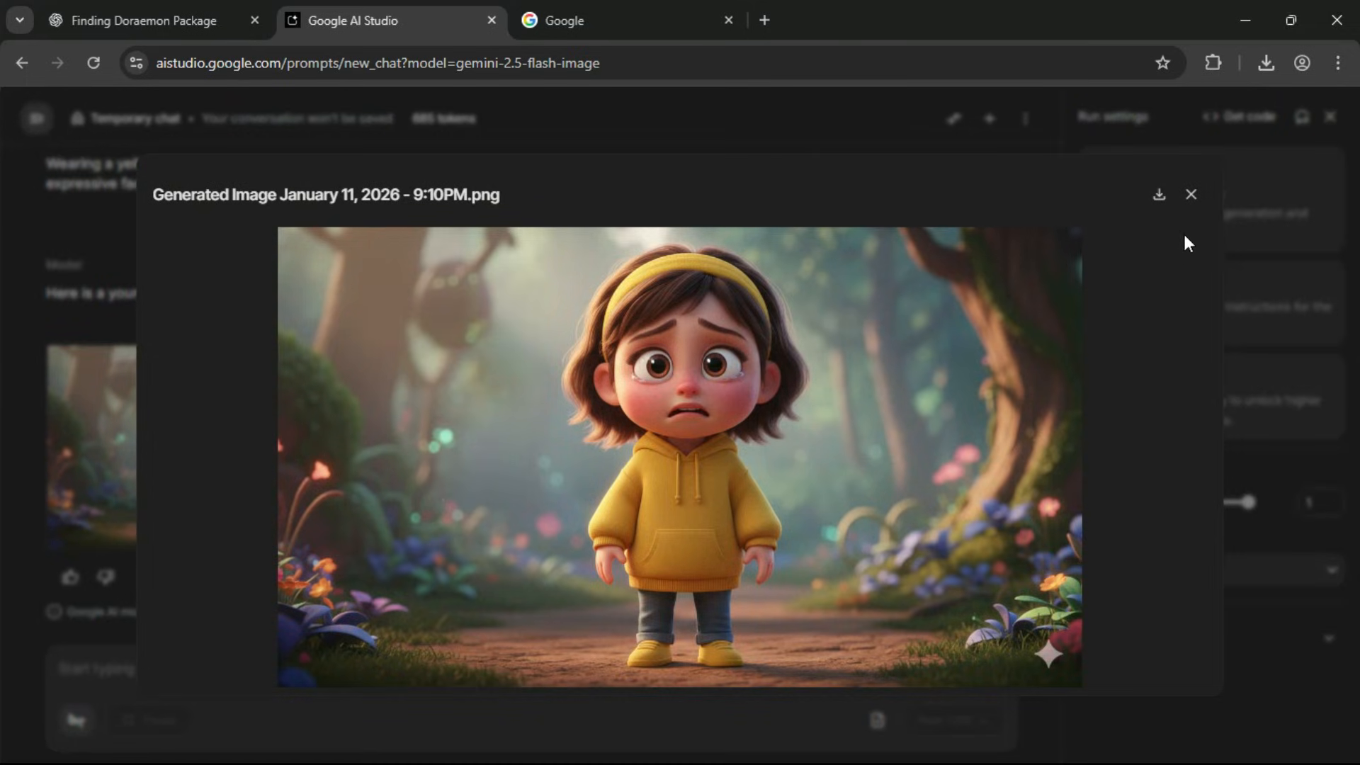
{"action": "left_click", "coordinate": [1191, 194]}
Copy the Doraemon master prompt from ChatGPT, generate the blue robotic cat in Google AI Studio and view it enlarged.
{"action": "left_click", "coordinate": [199, 21]}
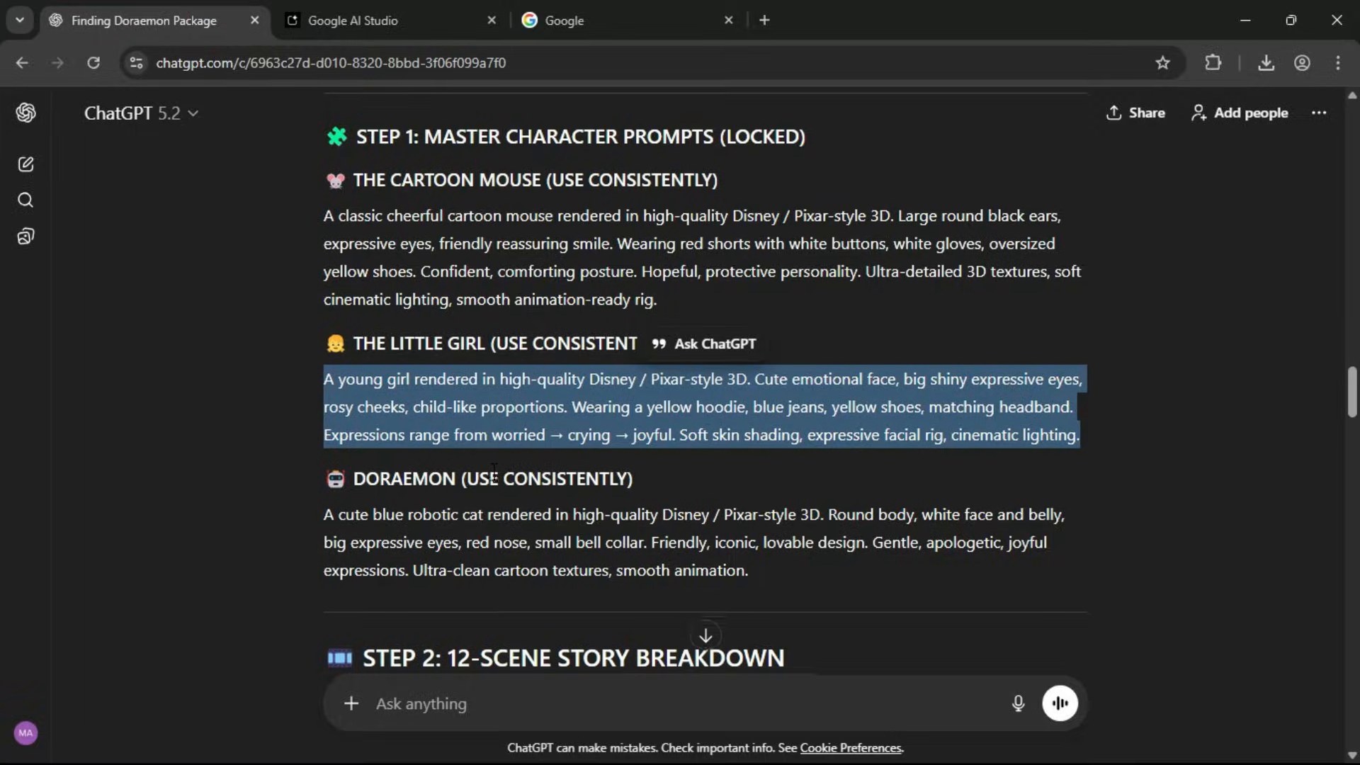
{"action": "scroll", "coordinate": [494, 473], "scroll_direction": "down", "scroll_amount": 1}
{"action": "left_click_drag", "start_coordinate": [324, 417], "coordinate": [753, 474]}
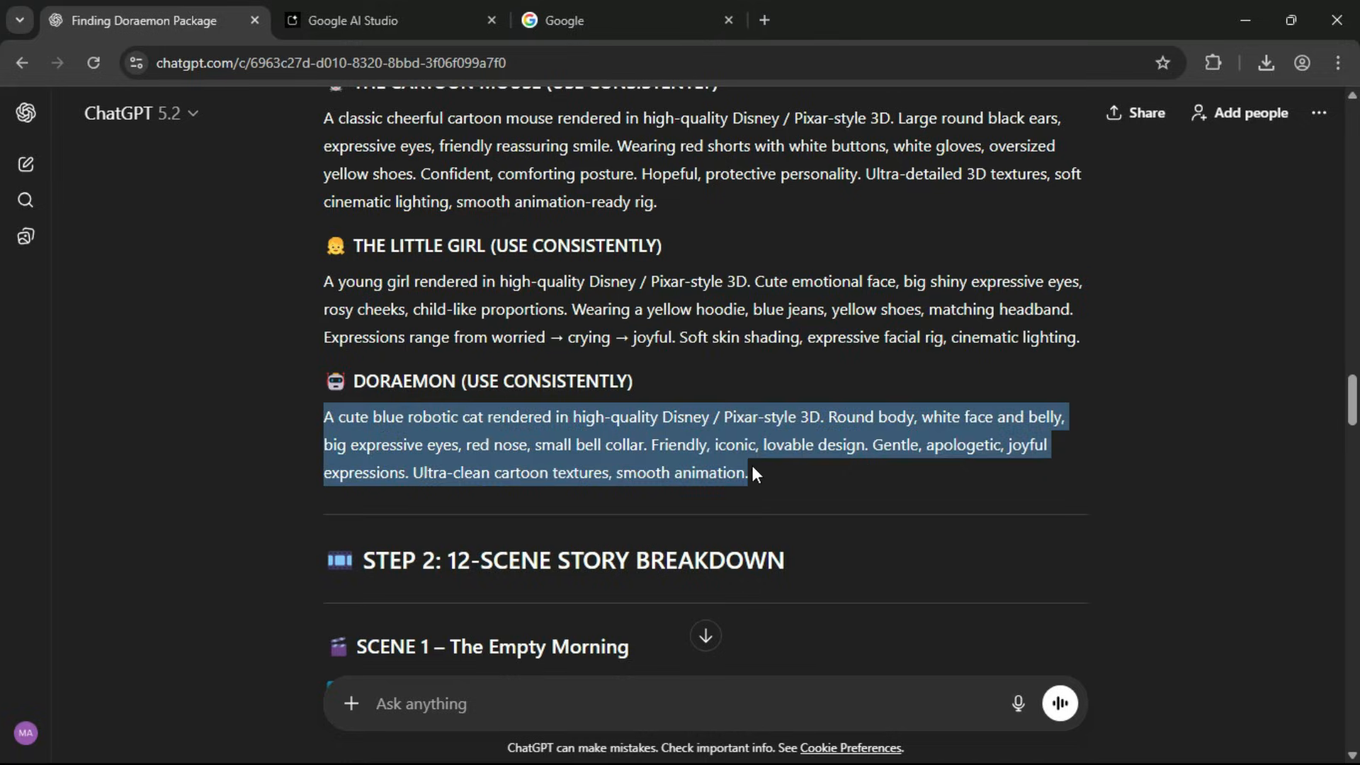
{"action": "left_click", "coordinate": [394, 16]}
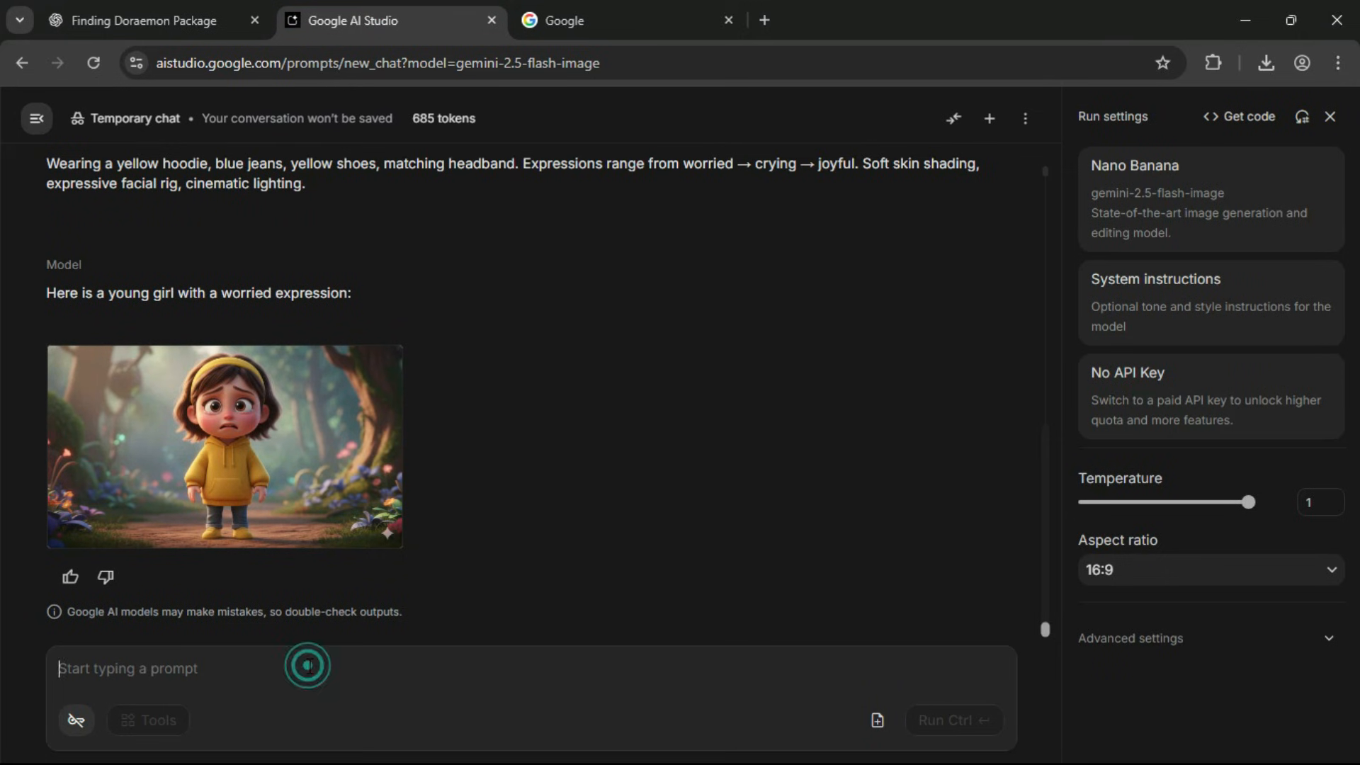
{"action": "key", "text": "ctrl+v"}
{"action": "left_click", "coordinate": [957, 722]}
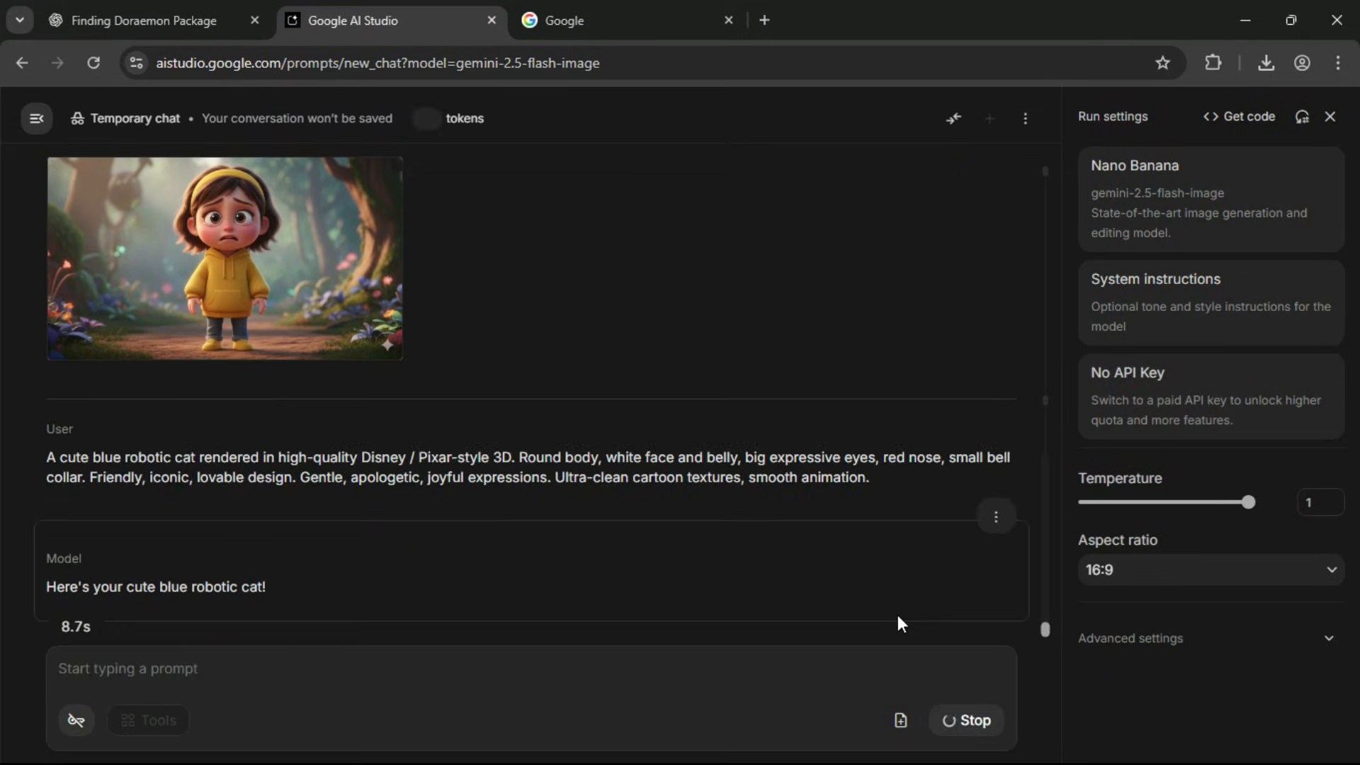
{"action": "left_click", "coordinate": [231, 433]}
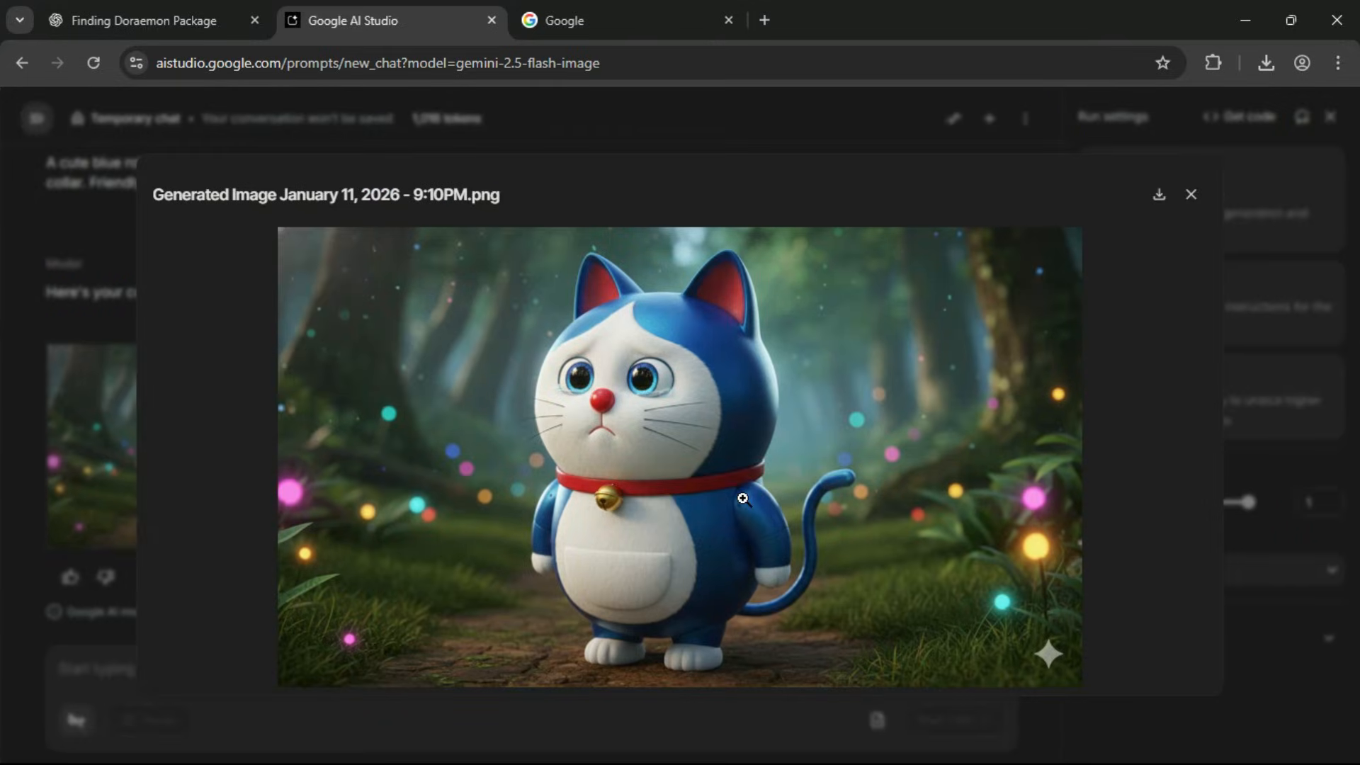
{"action": "left_click", "coordinate": [1191, 195]}
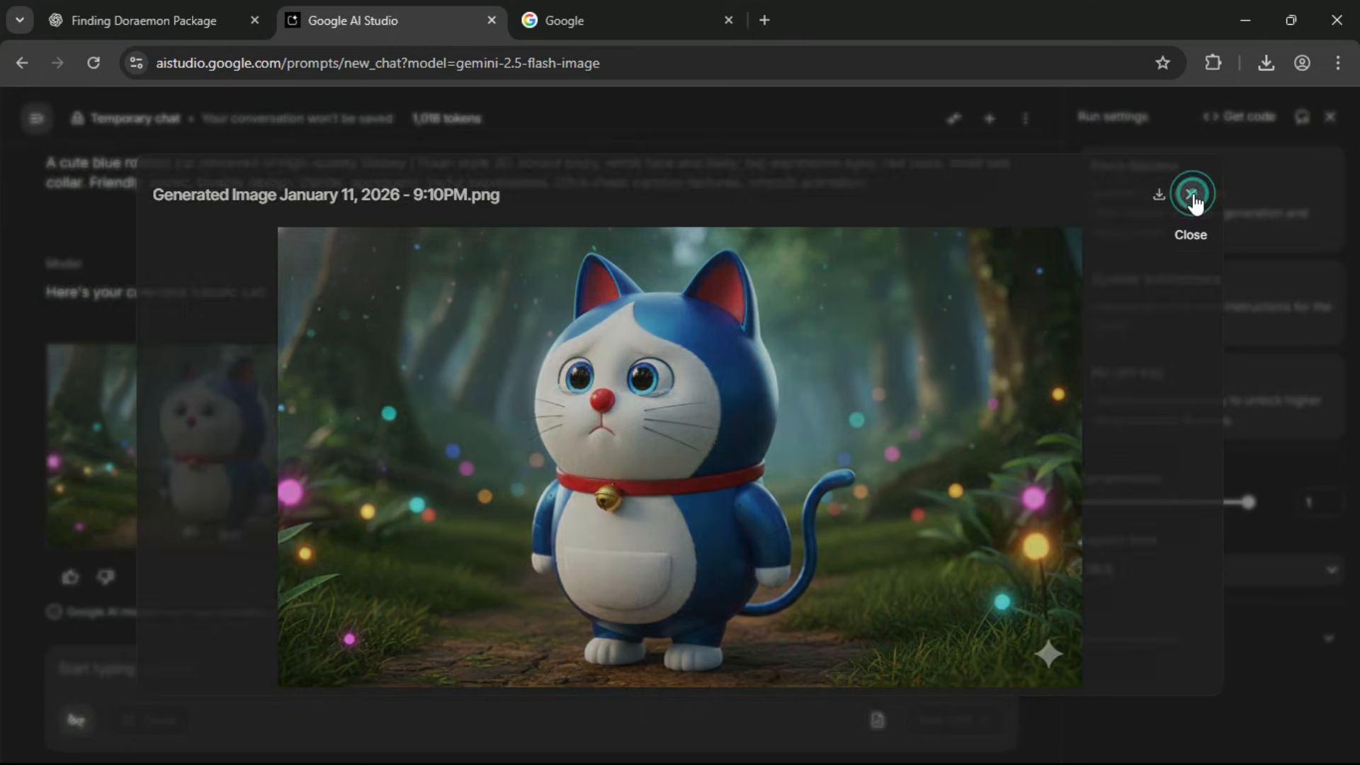
Review the generated mouse, little girl and robotic cat images in the Google AI Studio chat.
{"action": "scroll", "coordinate": [615, 417], "scroll_direction": "up", "scroll_amount": 2}
{"action": "scroll", "coordinate": [615, 418], "scroll_direction": "up", "scroll_amount": 3}
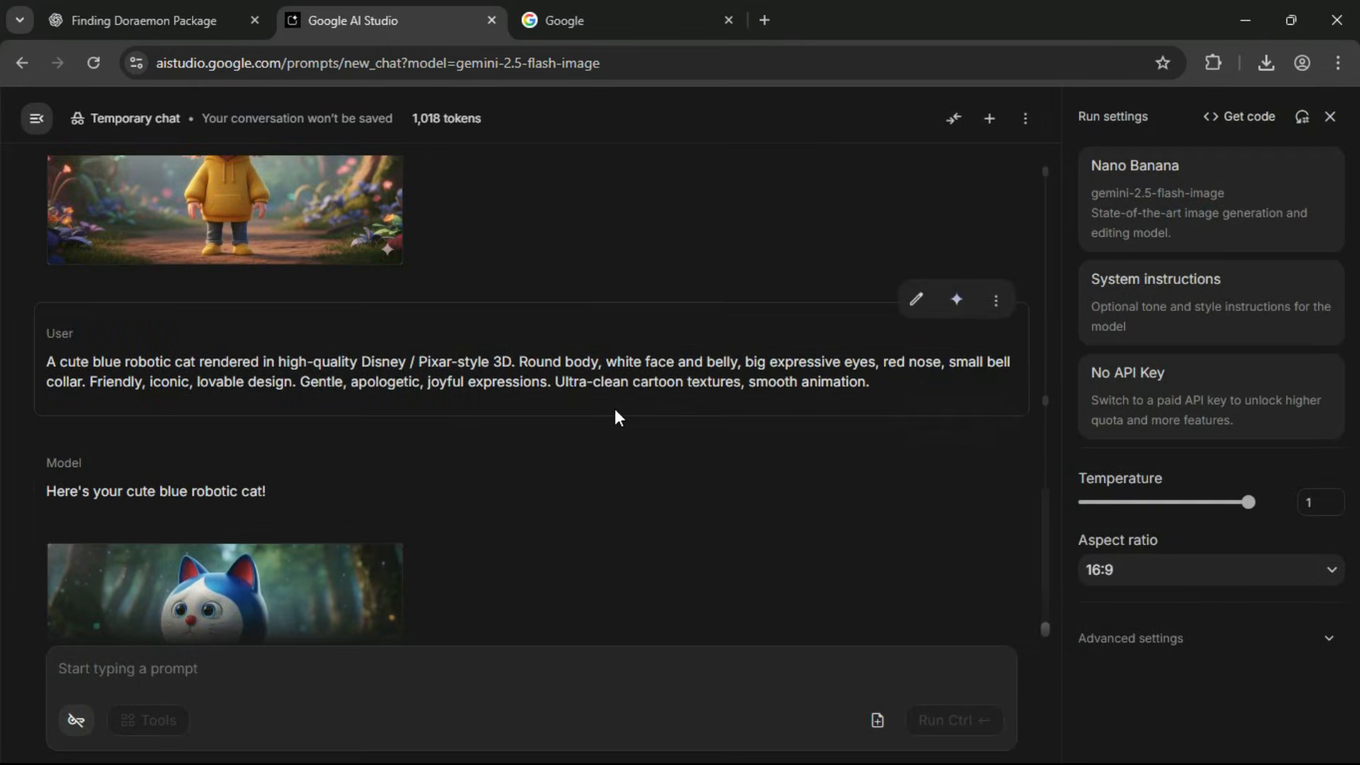
{"action": "scroll", "coordinate": [614, 418], "scroll_direction": "down", "scroll_amount": 1}
{"action": "scroll", "coordinate": [615, 418], "scroll_direction": "up", "scroll_amount": 1}
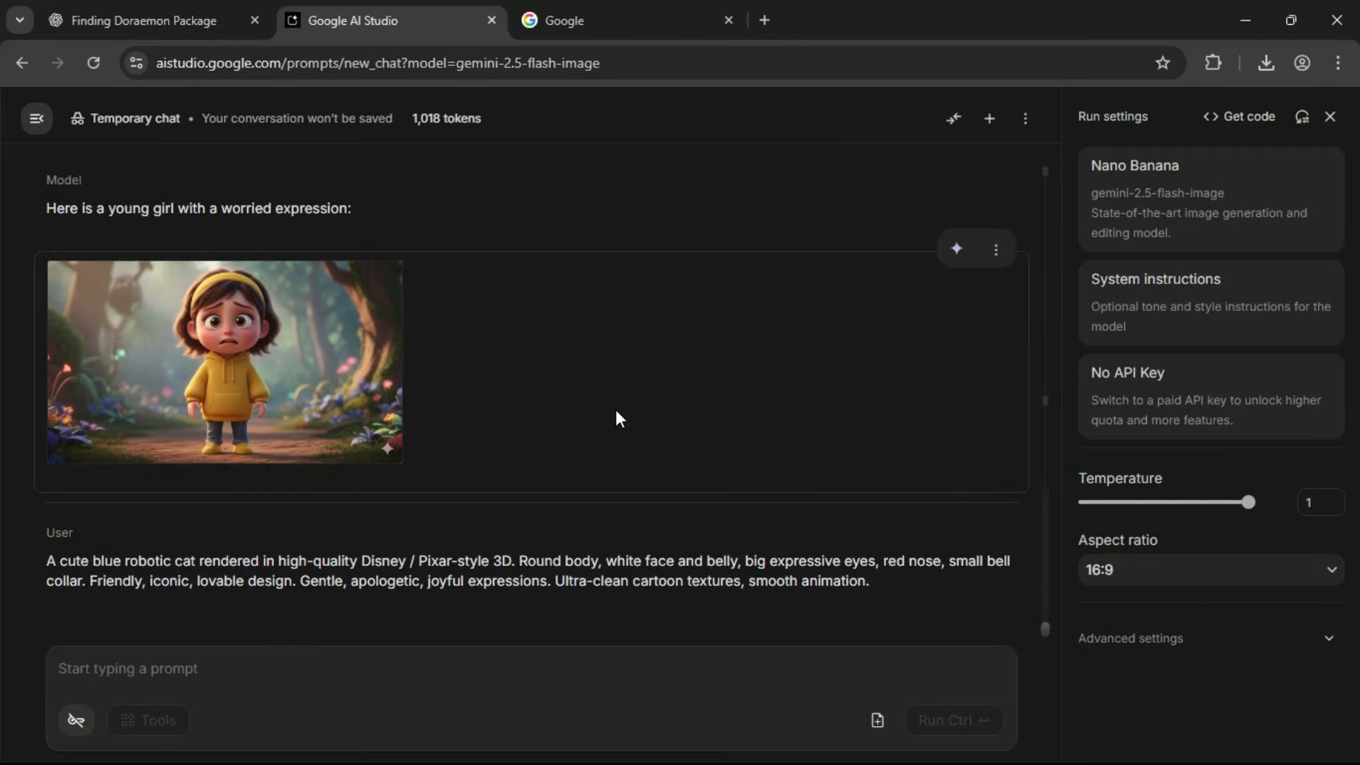
{"action": "scroll", "coordinate": [619, 418], "scroll_direction": "down", "scroll_amount": 1}
{"action": "scroll", "coordinate": [619, 418], "scroll_direction": "up", "scroll_amount": 2}
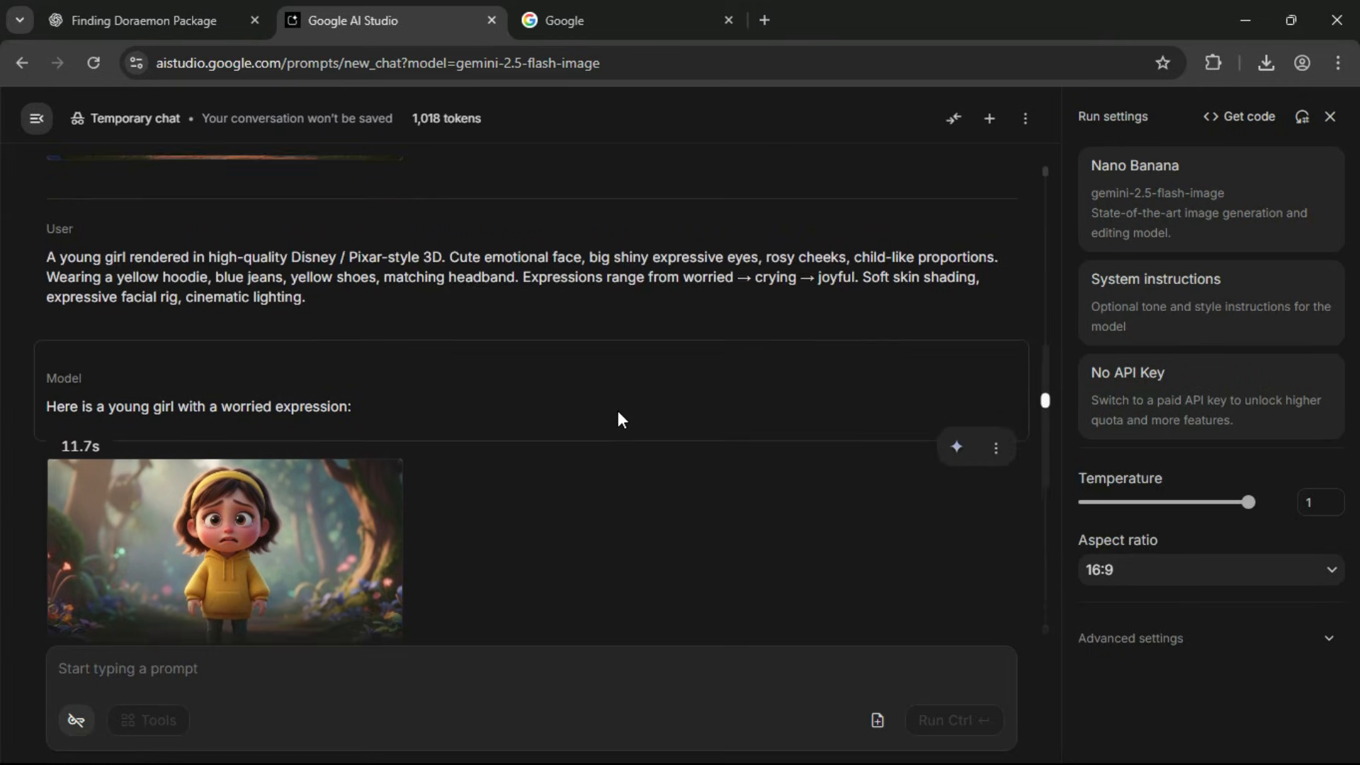
{"action": "scroll", "coordinate": [618, 419], "scroll_direction": "up", "scroll_amount": 2}
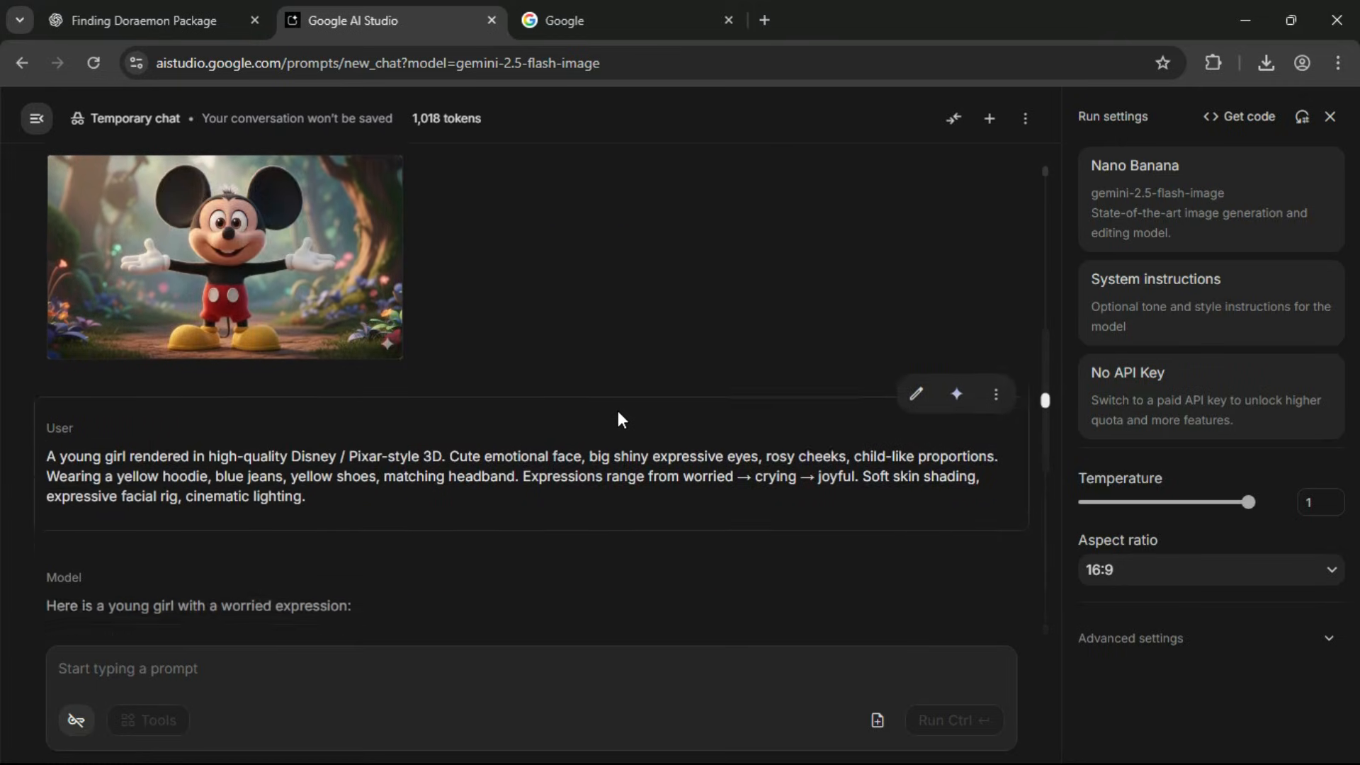
{"action": "scroll", "coordinate": [618, 419], "scroll_direction": "down", "scroll_amount": 1}
{"action": "scroll", "coordinate": [618, 418], "scroll_direction": "down", "scroll_amount": 1}
{"action": "left_click", "coordinate": [1040, 627]}
{"action": "left_click", "coordinate": [1042, 629]}
Copy the text-to-image prompt of Scene 1, The Empty Morning, from ChatGPT and generate its image in Google AI Studio.
{"action": "left_click", "coordinate": [234, 20]}
{"action": "scroll", "coordinate": [463, 372], "scroll_direction": "down", "scroll_amount": 4}
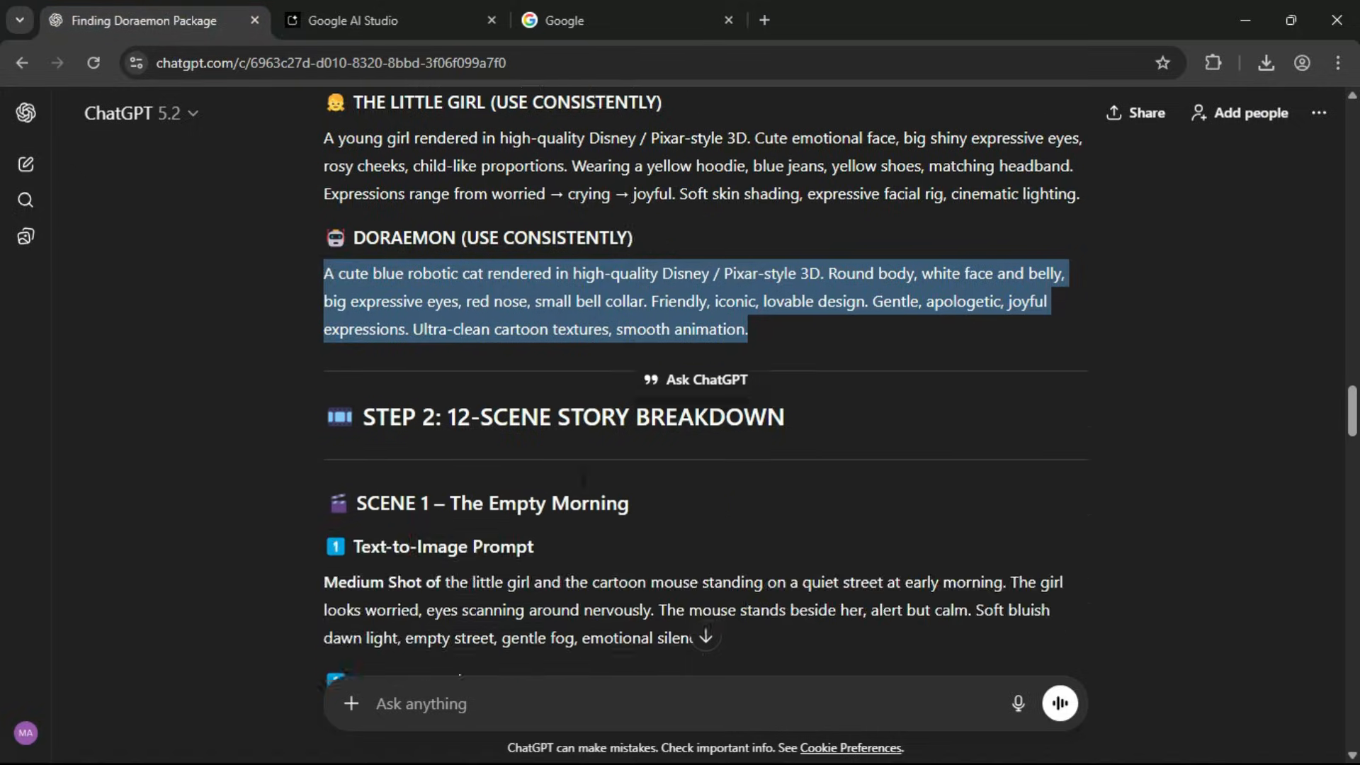
{"action": "left_click_drag", "start_coordinate": [353, 349], "coordinate": [626, 350]}
{"action": "left_click", "coordinate": [412, 432]}
{"action": "left_click_drag", "start_coordinate": [371, 408], "coordinate": [540, 394]}
{"action": "left_click_drag", "start_coordinate": [324, 425], "coordinate": [719, 478]}
{"action": "left_click", "coordinate": [369, 10]}
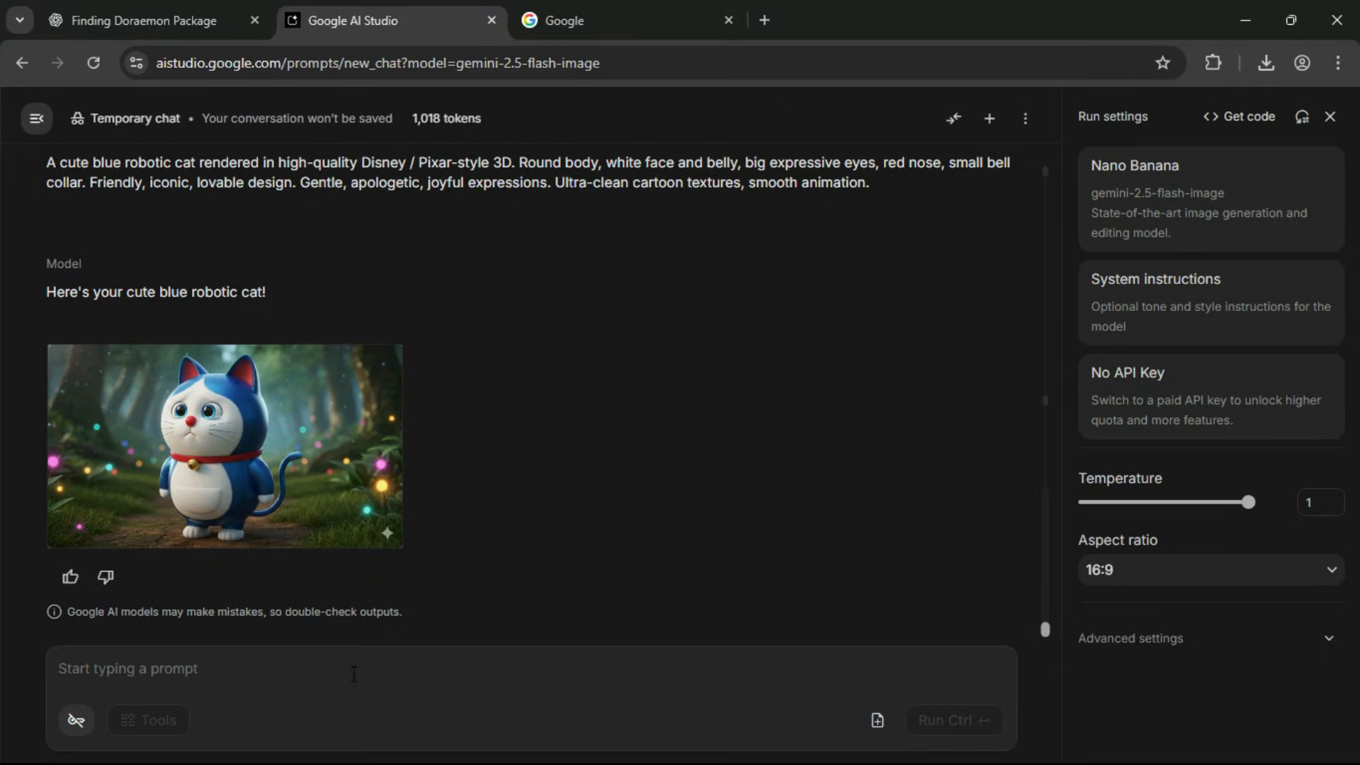
{"action": "left_click", "coordinate": [334, 667]}
{"action": "key", "text": "ctrl+v"}
{"action": "left_click", "coordinate": [932, 719]}
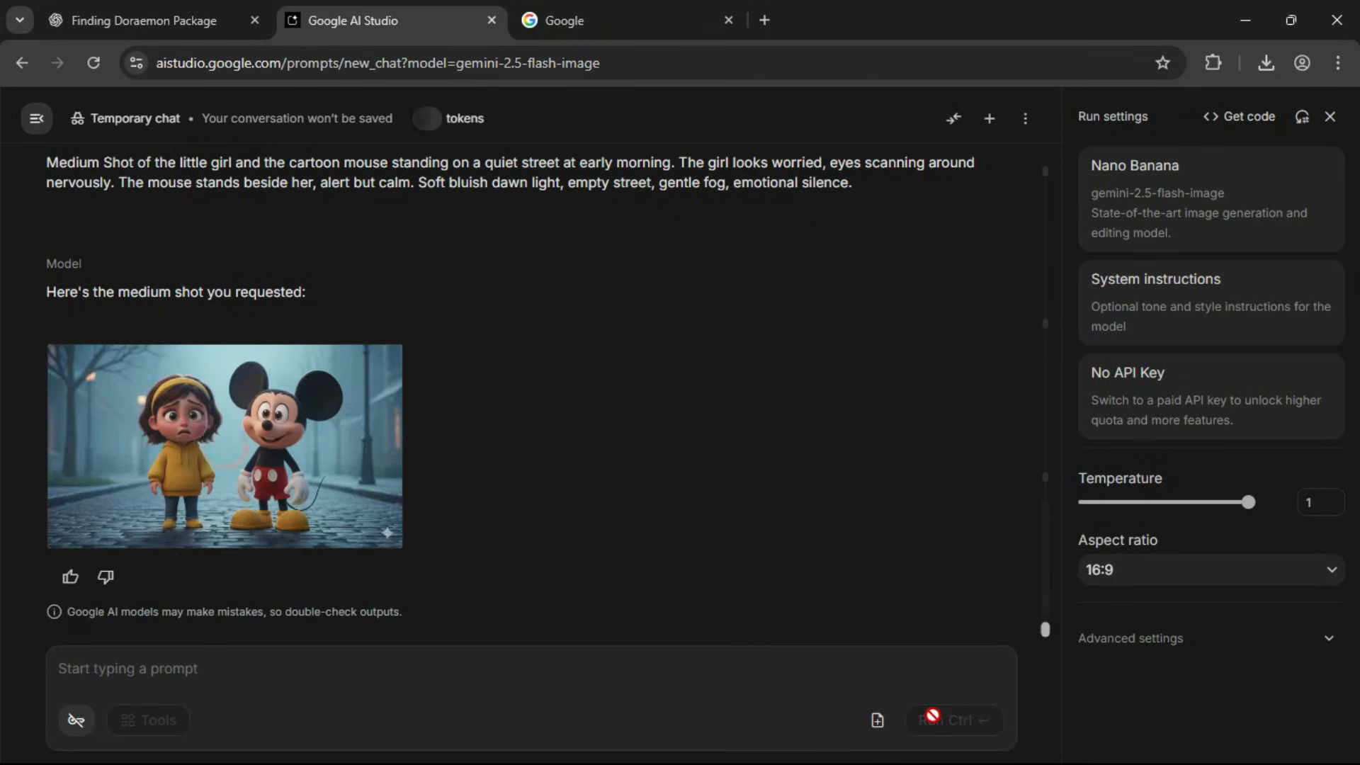
View the Scene 1 image of the girl and mouse enlarged, download it and close the preview.
{"action": "left_click", "coordinate": [244, 445]}
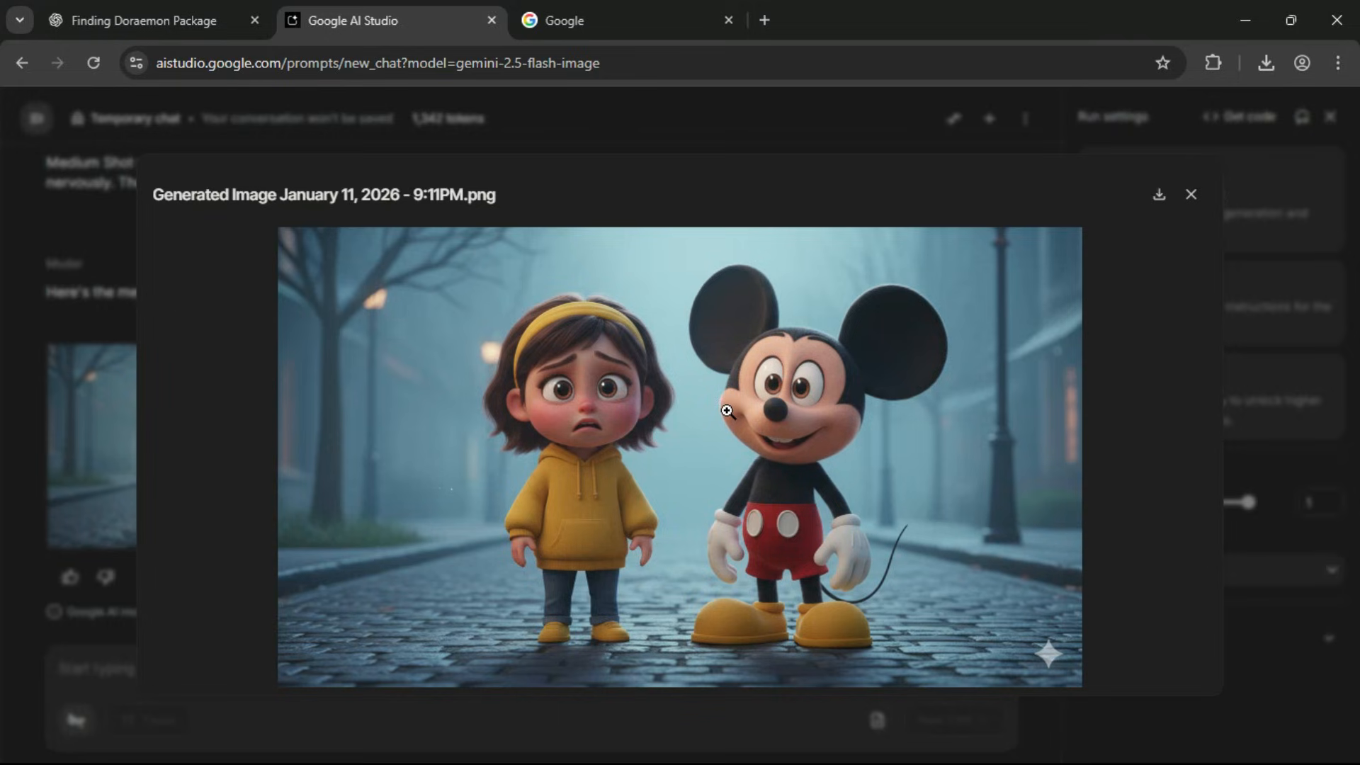
{"action": "left_click", "coordinate": [1157, 201]}
{"action": "left_click", "coordinate": [884, 211]}
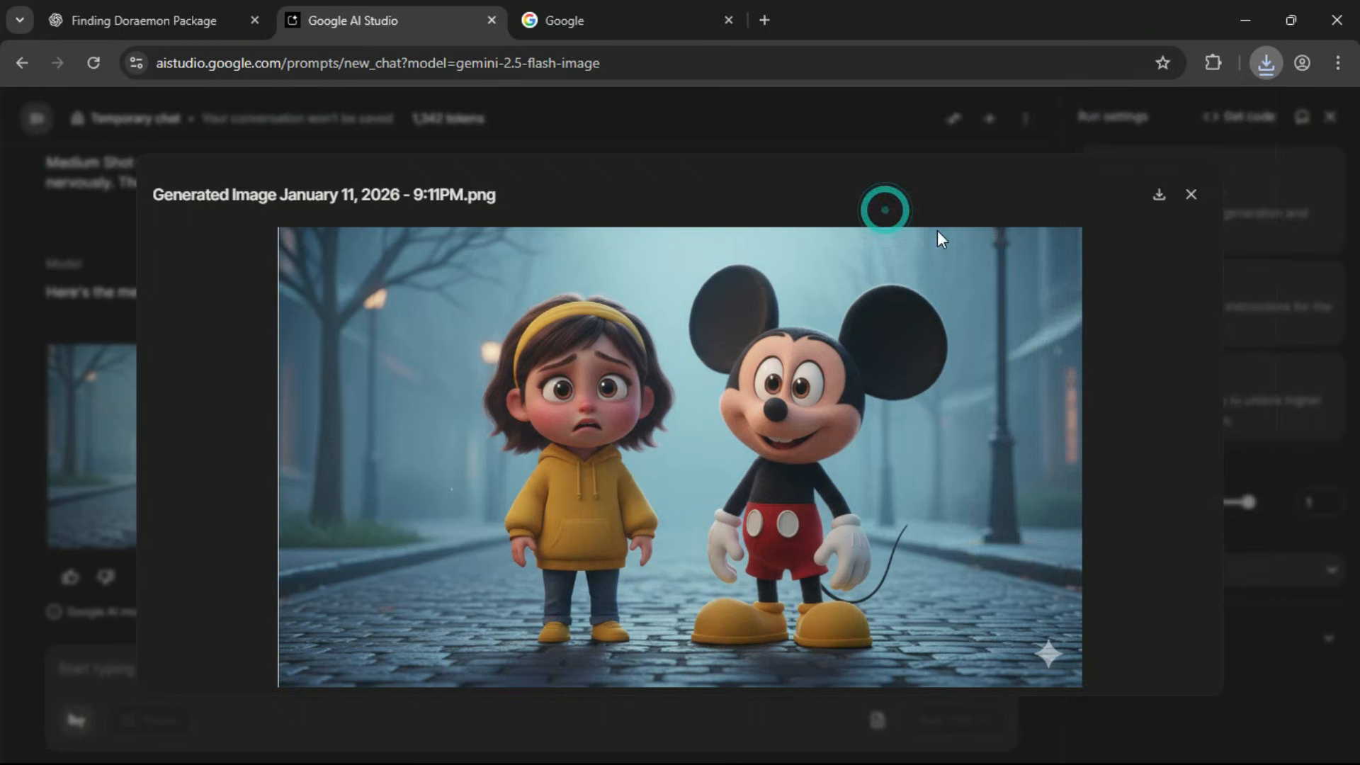
{"action": "left_click", "coordinate": [1188, 198]}
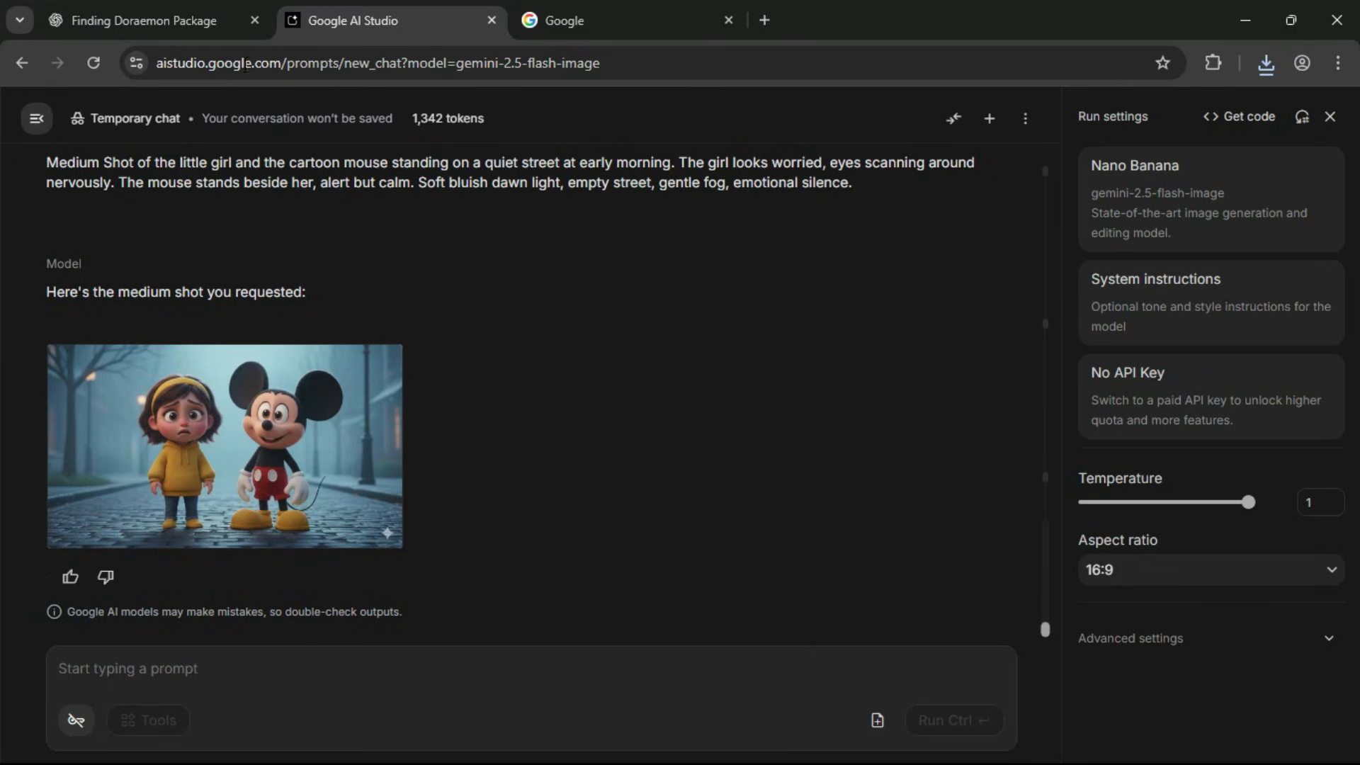
Copy the text-to-image prompt of Scene 2, Calling His Name, from ChatGPT, generate its image in Google AI Studio and view it enlarged.
{"action": "left_click", "coordinate": [186, 16]}
{"action": "scroll", "coordinate": [619, 444], "scroll_direction": "down", "scroll_amount": 4}
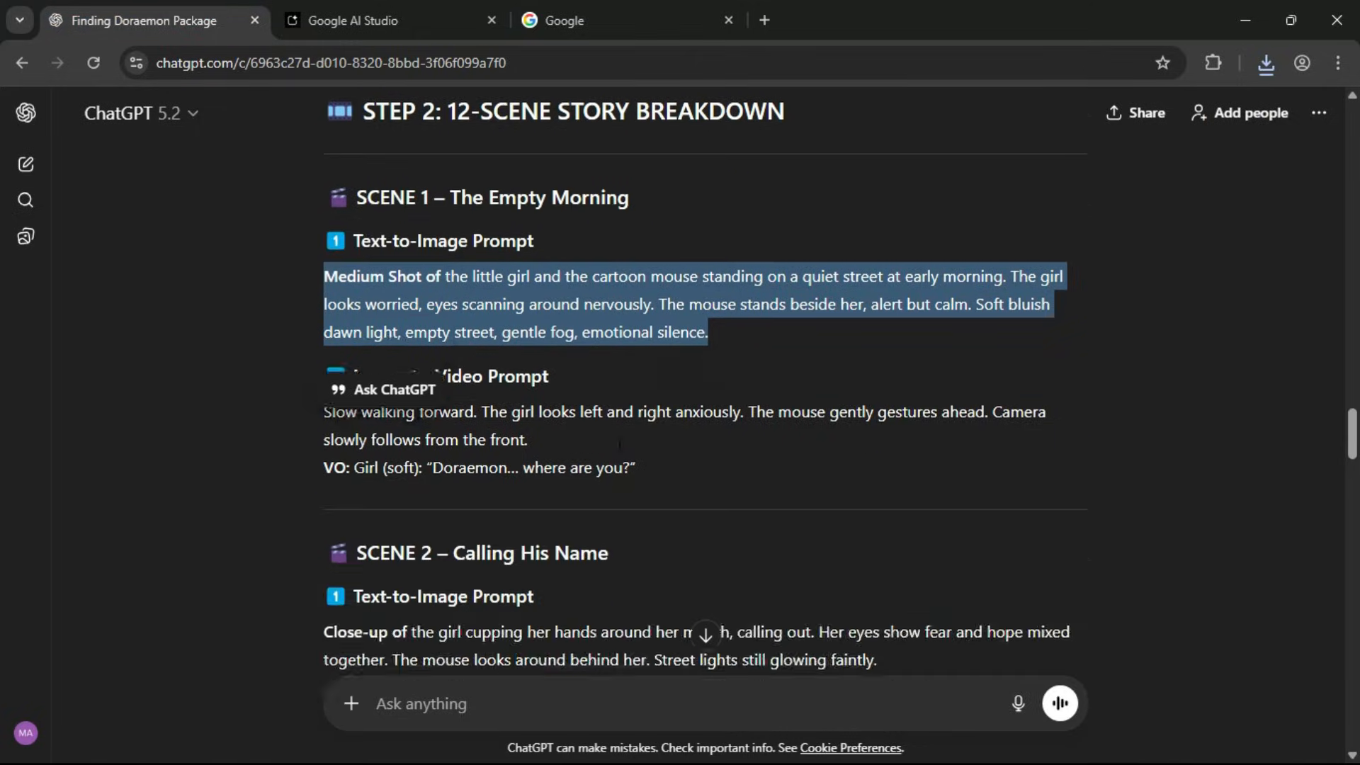
{"action": "left_click", "coordinate": [466, 469]}
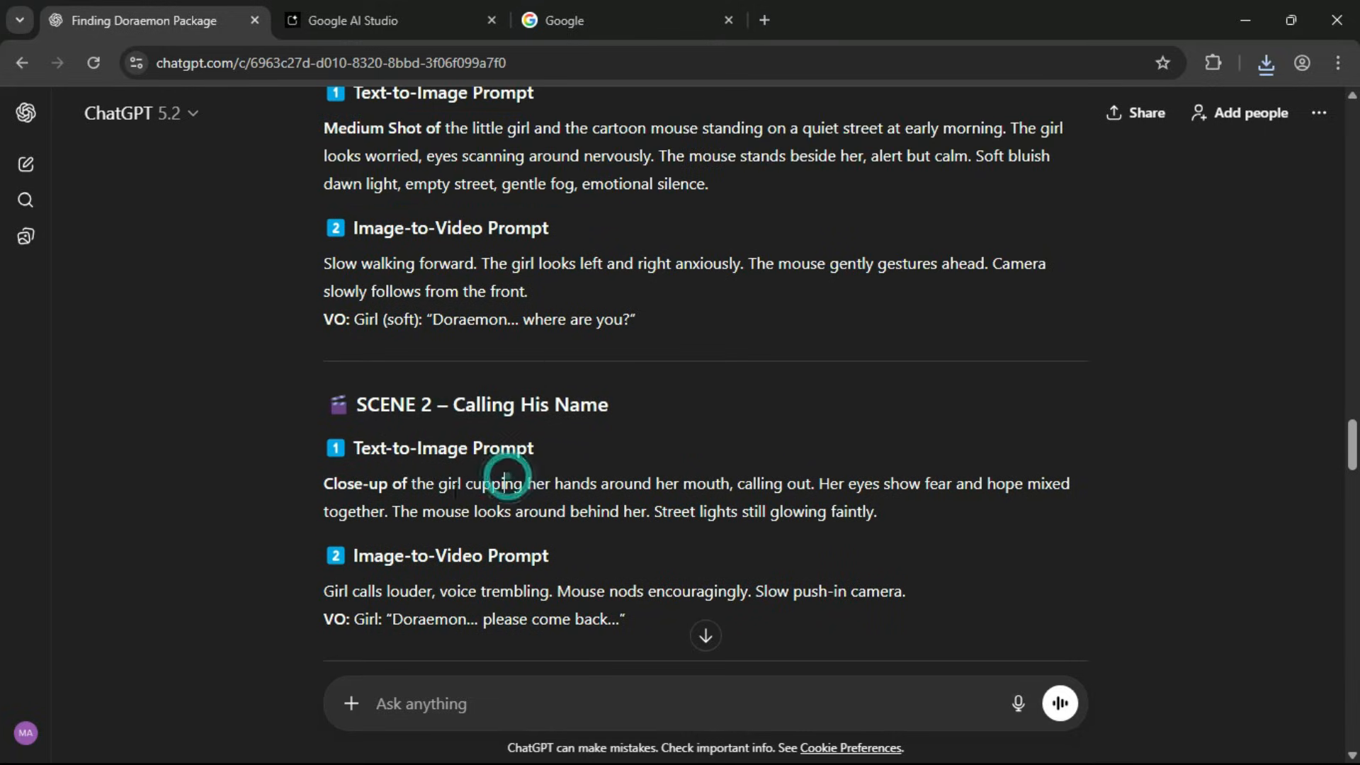
{"action": "left_click_drag", "start_coordinate": [325, 485], "coordinate": [883, 521]}
{"action": "key", "text": "ctrl+c"}
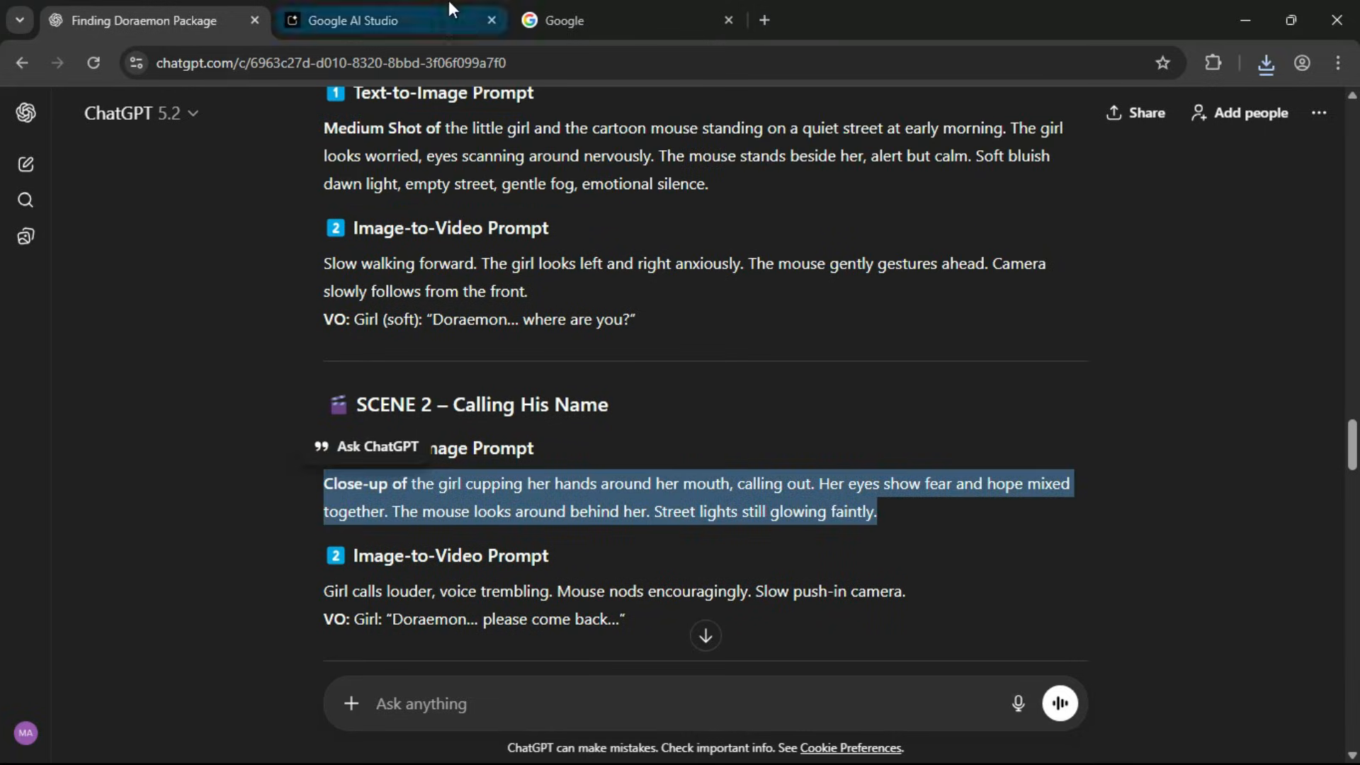
{"action": "left_click", "coordinate": [449, 14]}
{"action": "left_click", "coordinate": [283, 674]}
{"action": "key", "text": "ctrl+v"}
{"action": "left_click", "coordinate": [972, 720]}
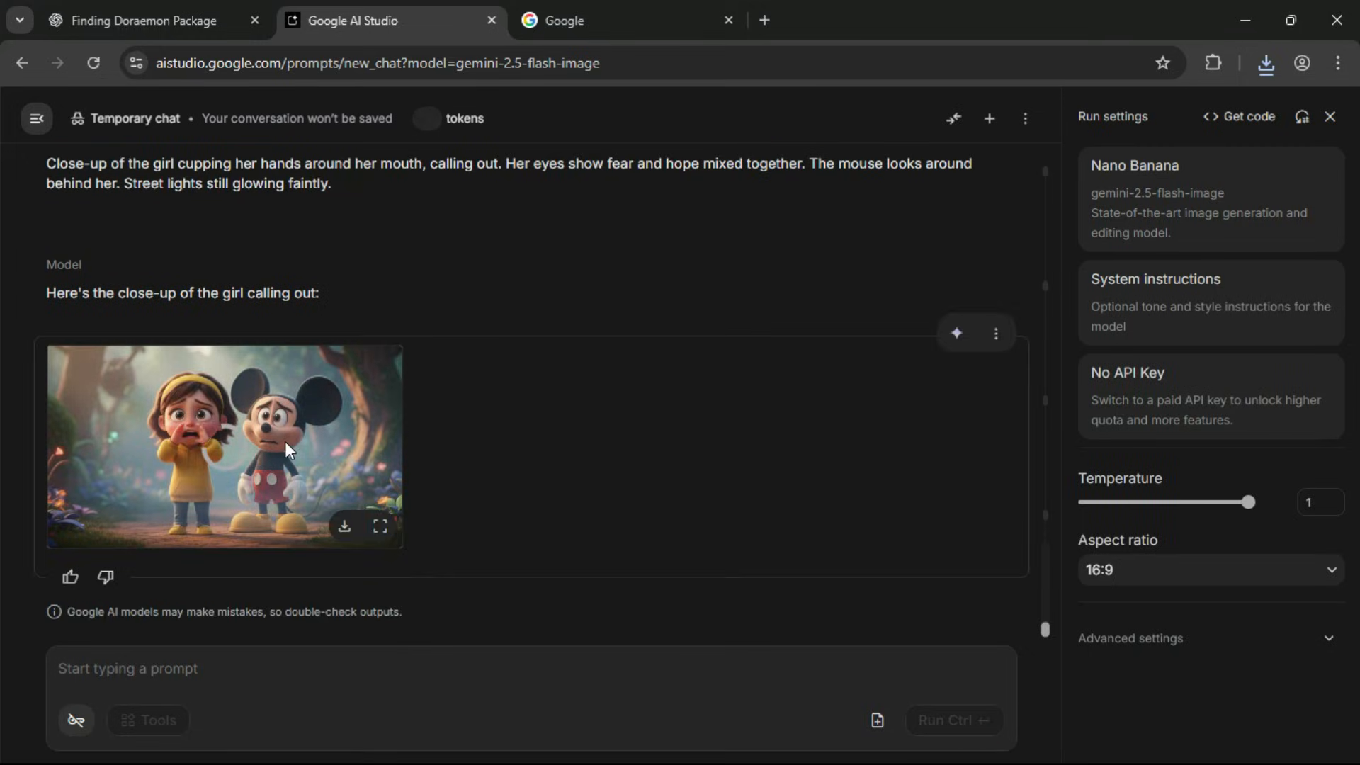
{"action": "left_click", "coordinate": [280, 443]}
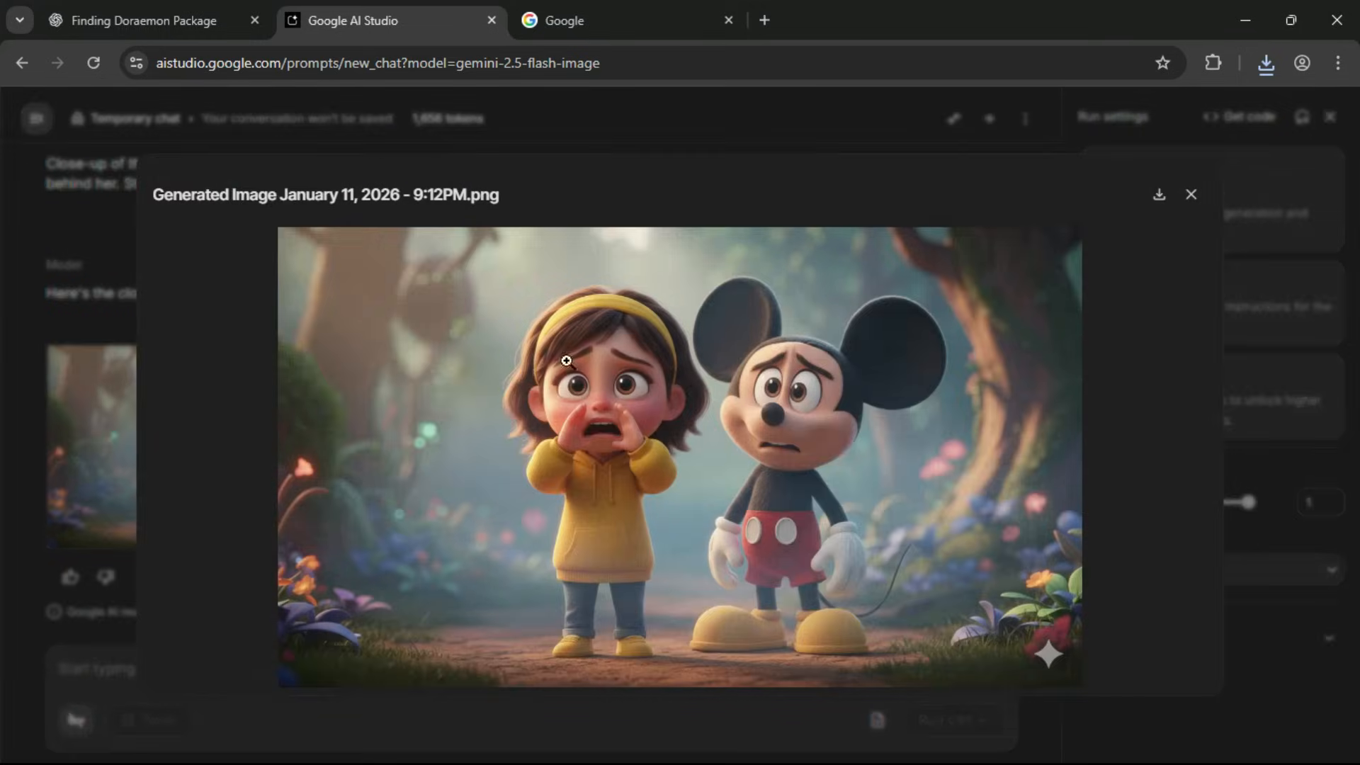
{"action": "left_click", "coordinate": [1190, 194]}
Copy the Scene 3 text-to-image prompt from ChatGPT, generate its image in Google AI Studio and download it.
{"action": "left_click", "coordinate": [144, 20]}
{"action": "key", "text": "ctrl+c"}
{"action": "left_click", "coordinate": [390, 20]}
{"action": "left_click", "coordinate": [516, 669]}
{"action": "key", "text": "ctrl+v"}
{"action": "left_click", "coordinate": [954, 720]}
{"action": "left_click", "coordinate": [280, 443]}
{"action": "left_click", "coordinate": [1160, 196]}
Copy the Scene 4 text-to-image prompt from ChatGPT and generate its image in Google AI Studio.
{"action": "left_click", "coordinate": [145, 20]}
{"action": "left_click_drag", "start_coordinate": [324, 486], "coordinate": [469, 515]}
{"action": "left_click", "coordinate": [390, 20]}
{"action": "key", "text": "ctrl+v"}
{"action": "left_click", "coordinate": [928, 720]}
Generate the Scene 5 medium shot of the girl crying on a park bench beside the mouse and view it enlarged.
{"action": "left_click", "coordinate": [145, 19]}
{"action": "left_click", "coordinate": [390, 20]}
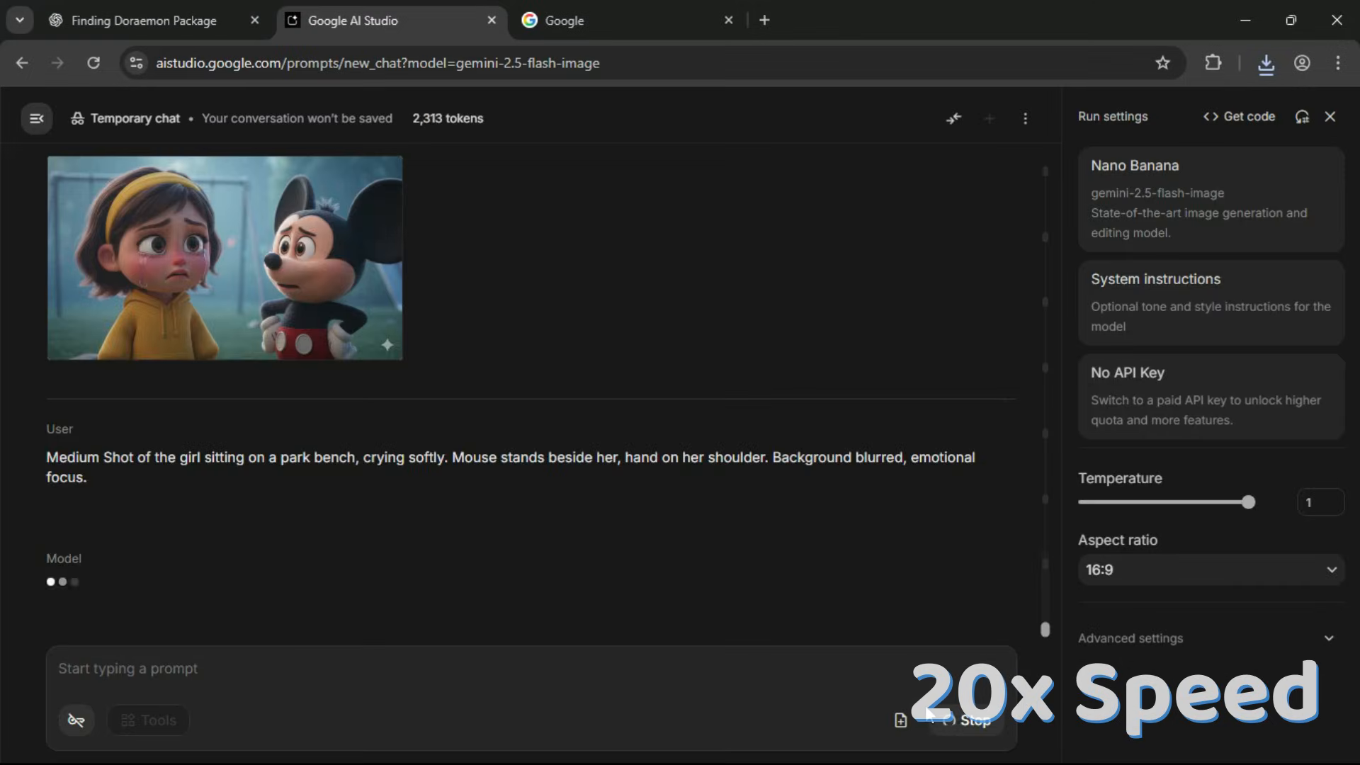
{"action": "left_click", "coordinate": [221, 448]}
Generate the Scene 6 image in Google AI Studio from its text-to-image prompt and view it enlarged.
{"action": "left_click", "coordinate": [516, 669]}
{"action": "key", "text": "ctrl+v"}
{"action": "left_click", "coordinate": [954, 720]}
{"action": "left_click", "coordinate": [279, 446]}
{"action": "left_click", "coordinate": [1190, 194]}
Generate the Scene 7 image from its text-to-image prompt and download it.
{"action": "left_click", "coordinate": [389, 666]}
{"action": "key", "text": "ctrl+v"}
{"action": "left_click", "coordinate": [954, 721]}
{"action": "left_click", "coordinate": [280, 446]}
{"action": "left_click", "coordinate": [1159, 195]}
{"action": "left_click", "coordinate": [1190, 194]}
Generate the Scene 8 image of the girl and the mouse from its text-to-image prompt and download it.
{"action": "left_click", "coordinate": [389, 666]}
{"action": "key", "text": "ctrl+v"}
{"action": "left_click", "coordinate": [930, 722]}
{"action": "left_click", "coordinate": [279, 446]}
{"action": "left_click", "coordinate": [1162, 195]}
{"action": "left_click", "coordinate": [1191, 194]}
Copy the Scene 9 prompt from ChatGPT, generate the medium shot of the girl and mouse in sunrise light and download it.
{"action": "left_click", "coordinate": [209, 10]}
{"action": "left_click_drag", "start_coordinate": [325, 501], "coordinate": [508, 529]}
{"action": "key", "text": "ctrl+c"}
{"action": "left_click", "coordinate": [389, 20]}
{"action": "left_click", "coordinate": [389, 668]}
{"action": "key", "text": "ctrl+v"}
{"action": "left_click", "coordinate": [954, 721]}
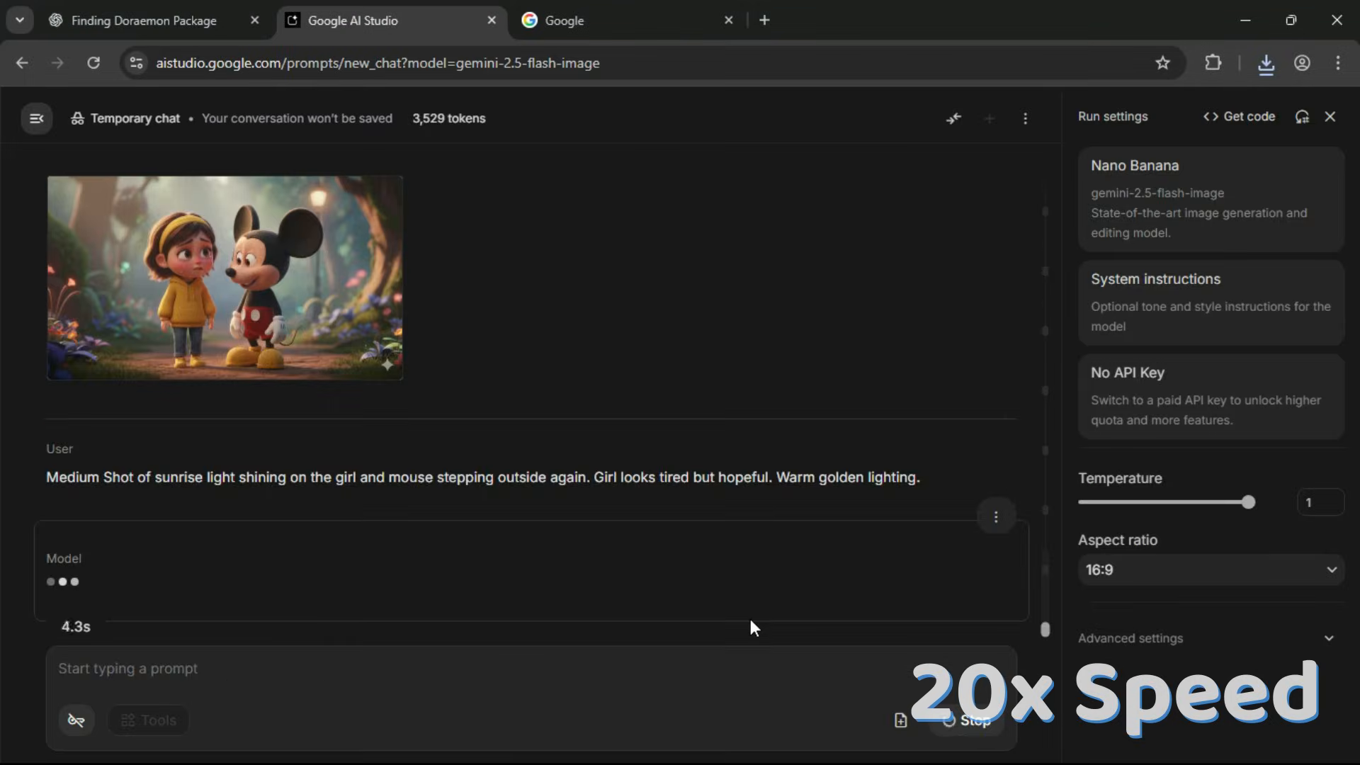
{"action": "left_click", "coordinate": [280, 447]}
{"action": "left_click", "coordinate": [1160, 196]}
{"action": "left_click", "coordinate": [1191, 194]}
Copy the Scene 10 prompt from ChatGPT, generate the close-up of the girl's surprised face and download it.
{"action": "left_click", "coordinate": [170, 20]}
{"action": "left_click", "coordinate": [390, 20]}
{"action": "left_click", "coordinate": [389, 668]}
{"action": "key", "text": "ctrl+v"}
{"action": "left_click", "coordinate": [954, 721]}
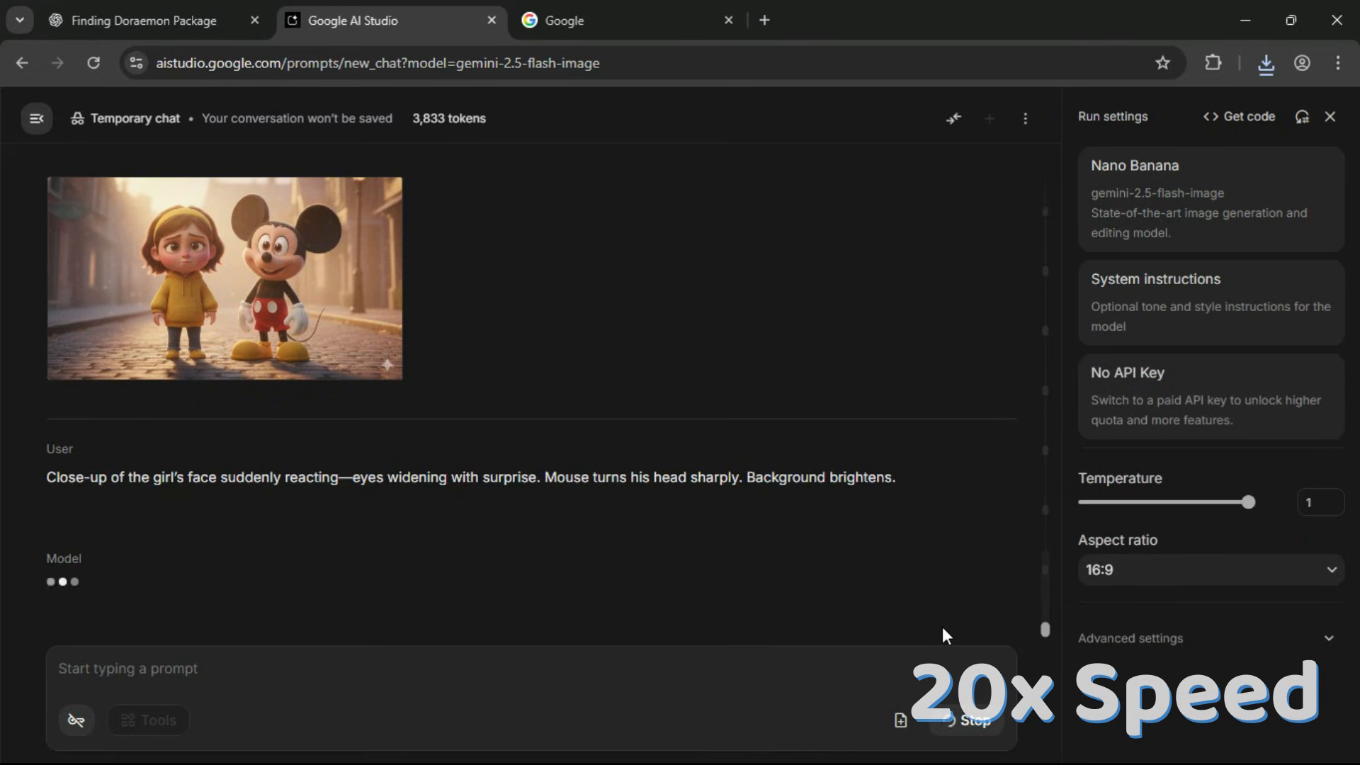
{"action": "left_click", "coordinate": [280, 446]}
{"action": "left_click", "coordinate": [1160, 196]}
{"action": "left_click", "coordinate": [1191, 194]}
Generate the Scene 11 medium shot of Doraemon standing shyly as the girl runs toward him, and download it.
{"action": "right_click", "coordinate": [372, 666]}
{"action": "left_click", "coordinate": [403, 427]}
{"action": "left_click", "coordinate": [954, 720]}
{"action": "left_click", "coordinate": [967, 334]}
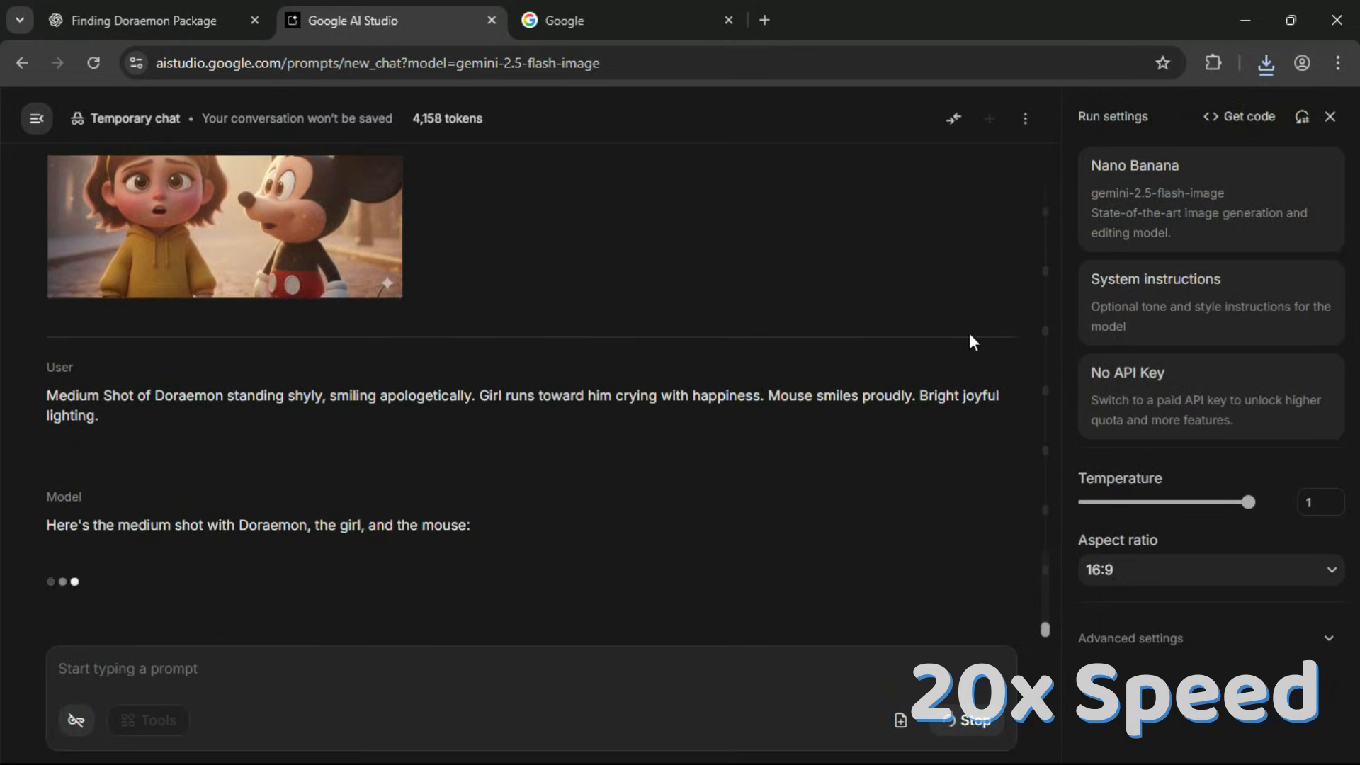
{"action": "left_click", "coordinate": [280, 446]}
{"action": "left_click", "coordinate": [1160, 196]}
{"action": "left_click", "coordinate": [1191, 194]}
Copy the Scene 12 prompt from ChatGPT, generate the close-up of all three characters hugging and download it.
{"action": "left_click", "coordinate": [167, 10]}
{"action": "left_click", "coordinate": [390, 20]}
{"action": "left_click", "coordinate": [389, 668]}
{"action": "key", "text": "ctrl+v"}
{"action": "left_click", "coordinate": [954, 720]}
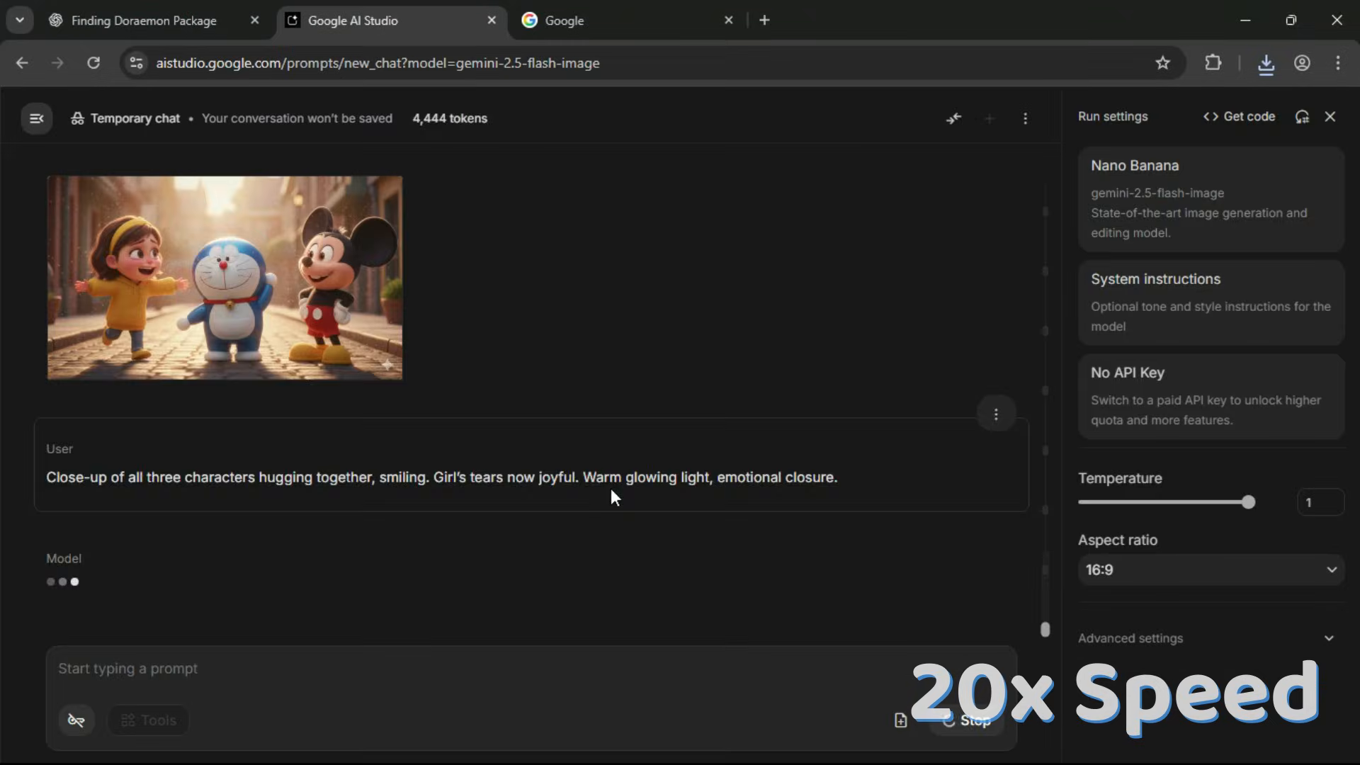
{"action": "left_click", "coordinate": [227, 434]}
{"action": "left_click", "coordinate": [1159, 195]}
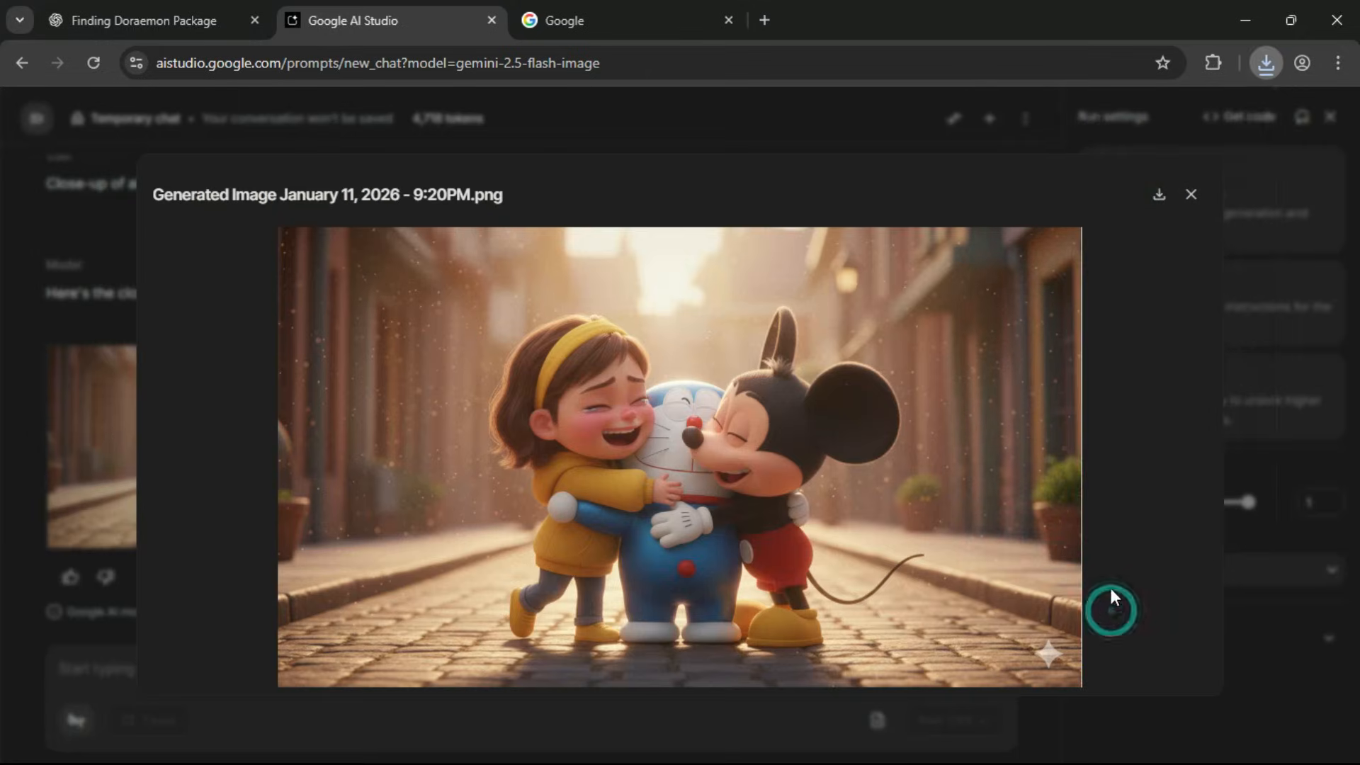
{"action": "left_click", "coordinate": [1192, 195]}
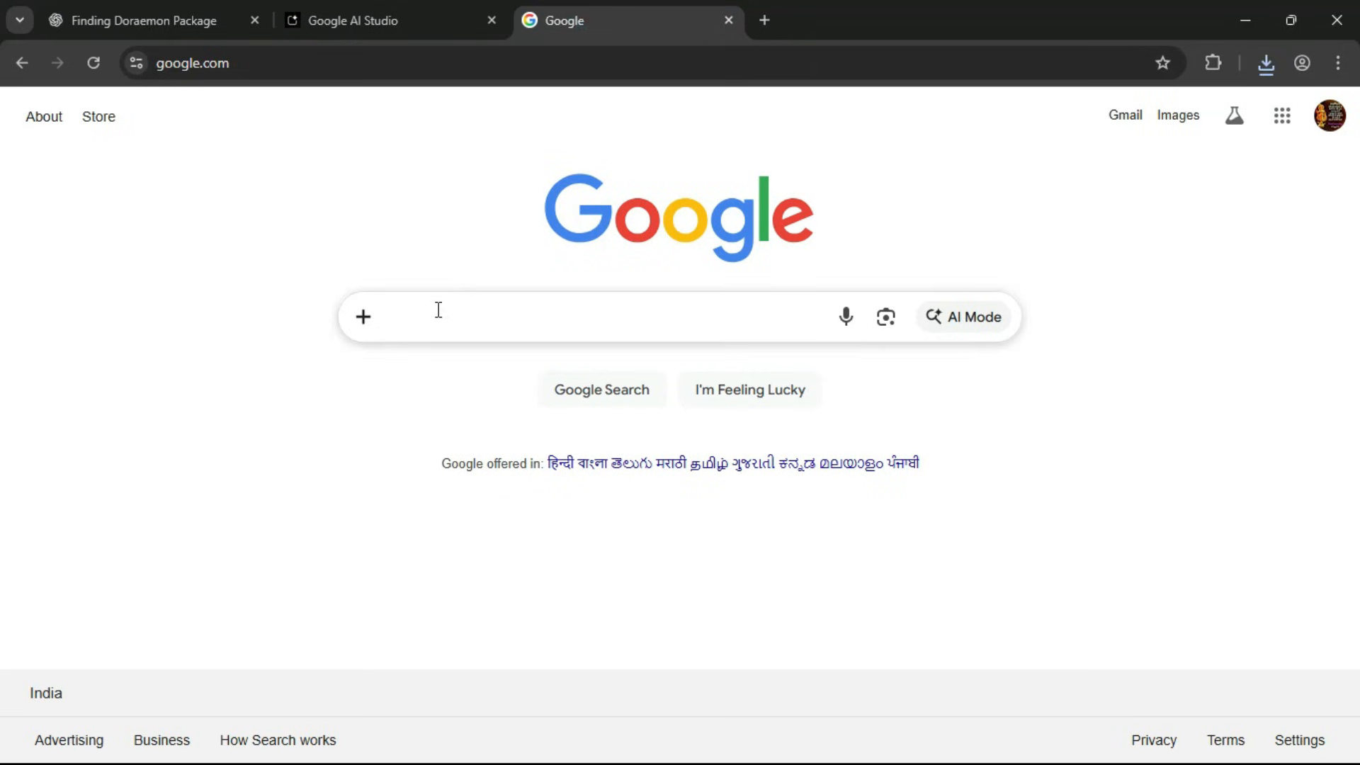
Search Google for "grok ai", open the Grok site and go to its Imagine page.
{"action": "left_click", "coordinate": [438, 309]}
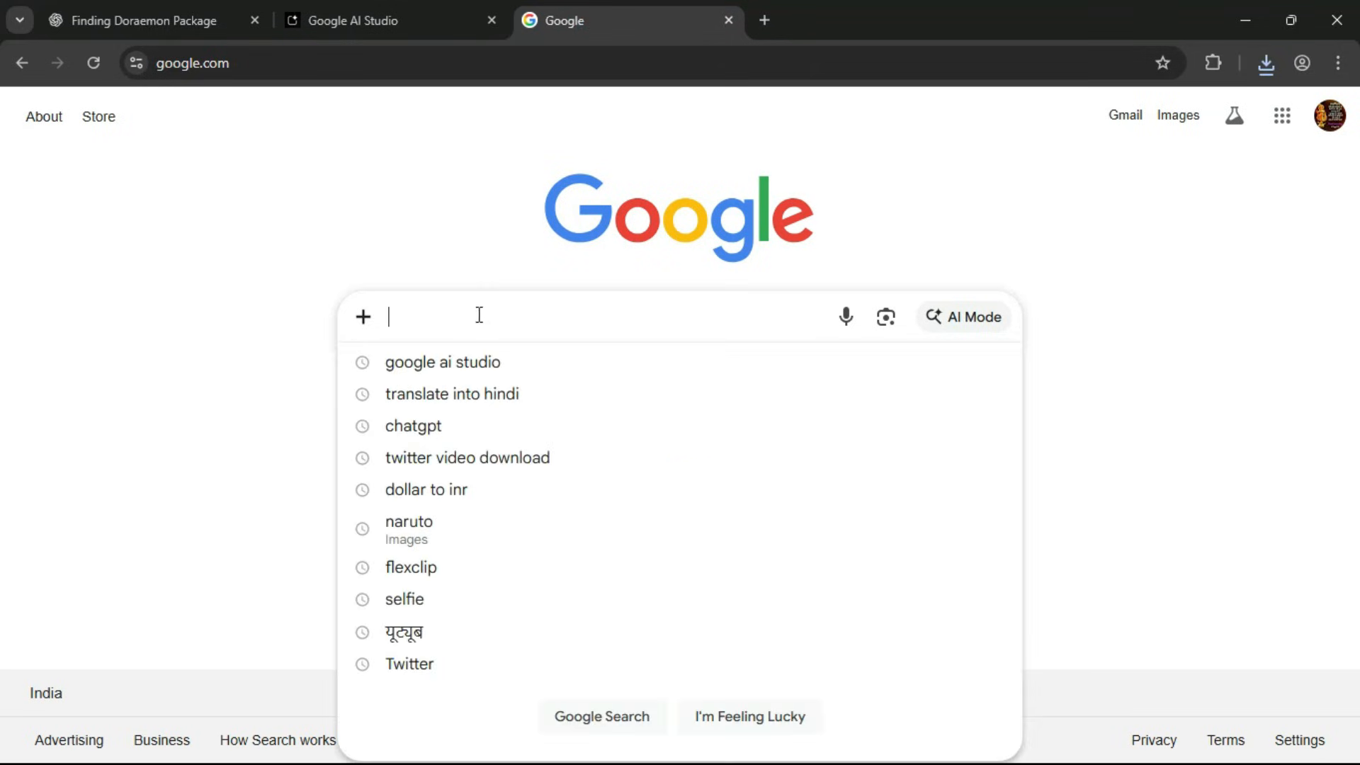
{"action": "type", "text": "grok"}
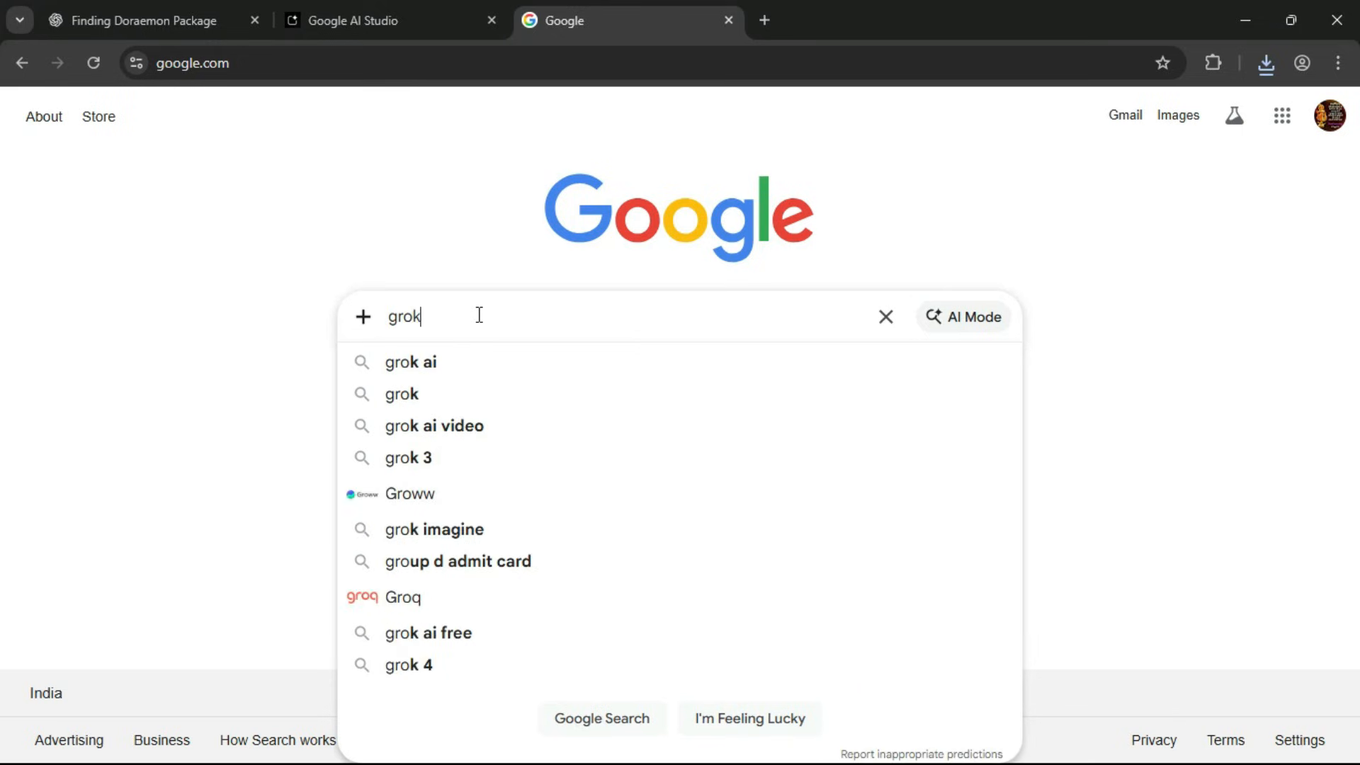
{"action": "type", "text": " ai"}
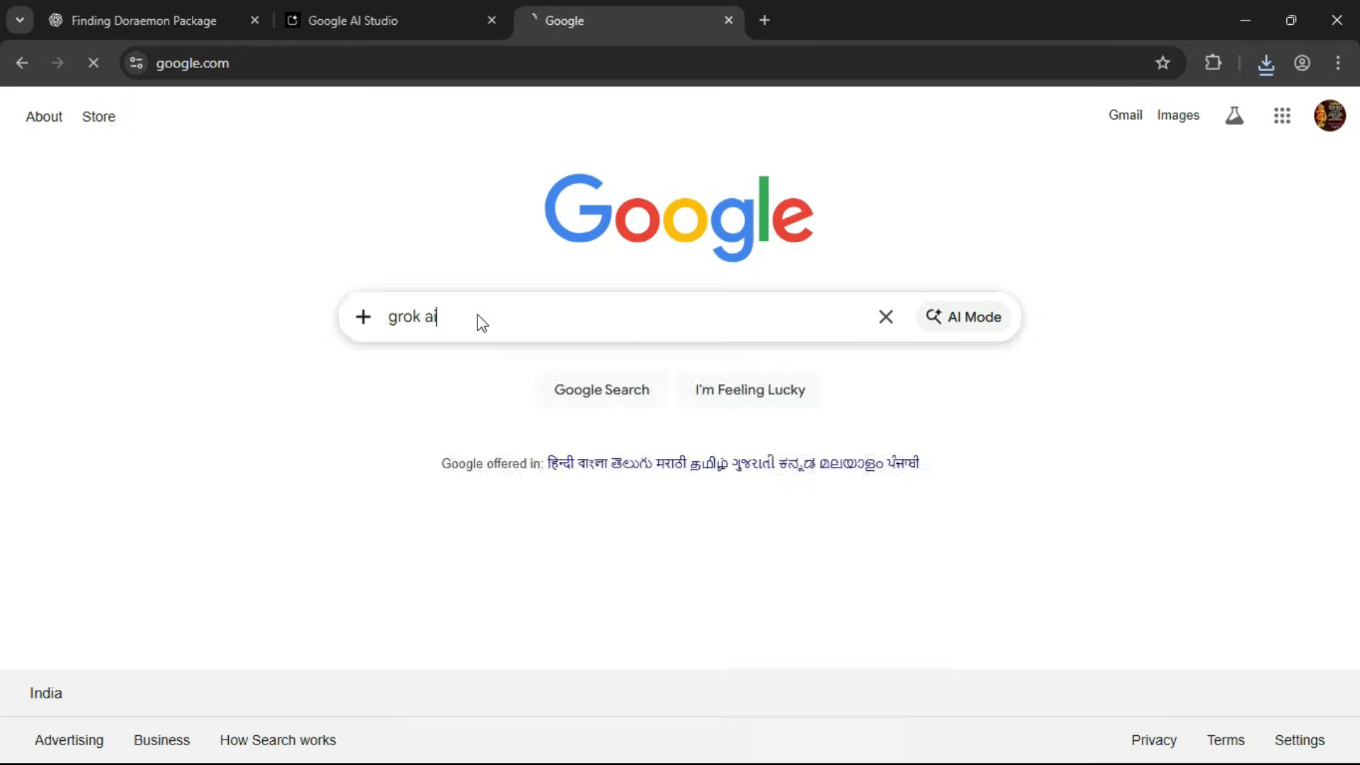
{"action": "key", "text": "Return"}
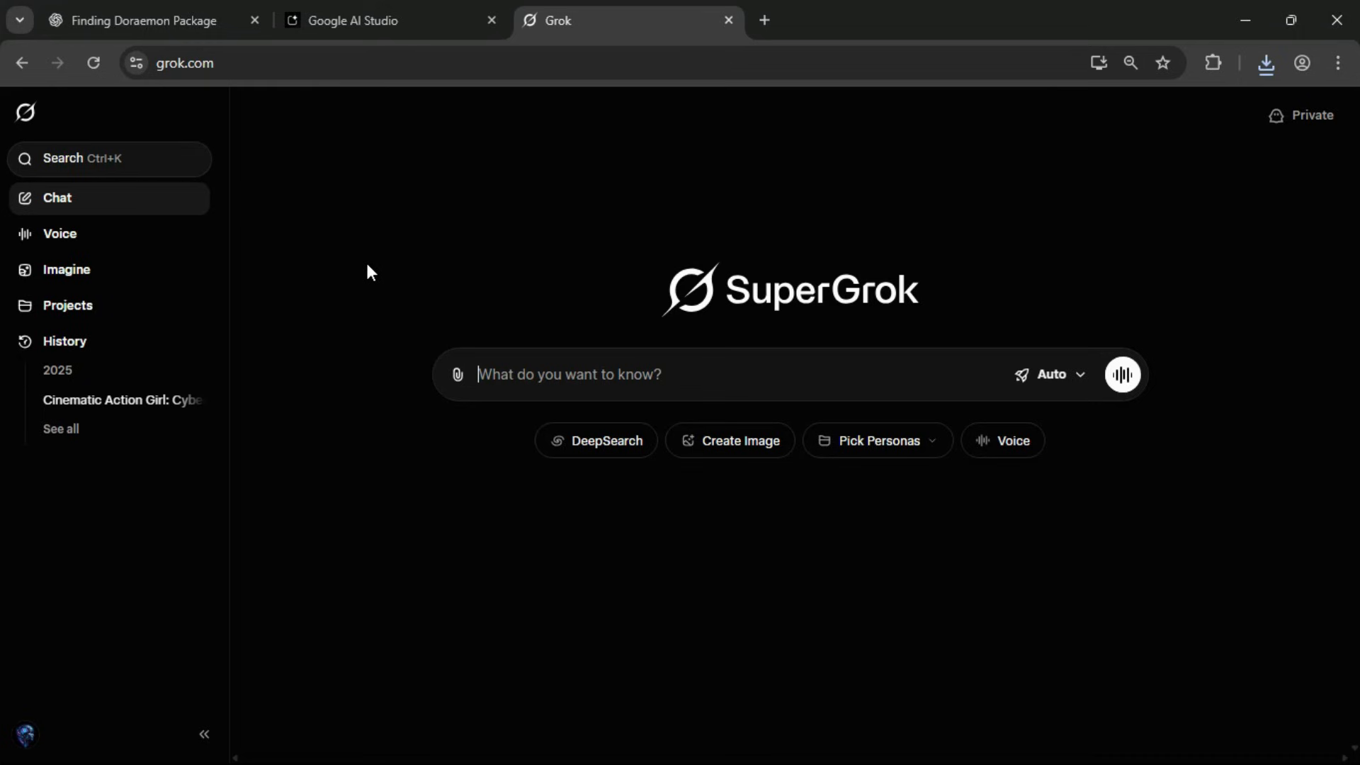
{"action": "left_click", "coordinate": [81, 279]}
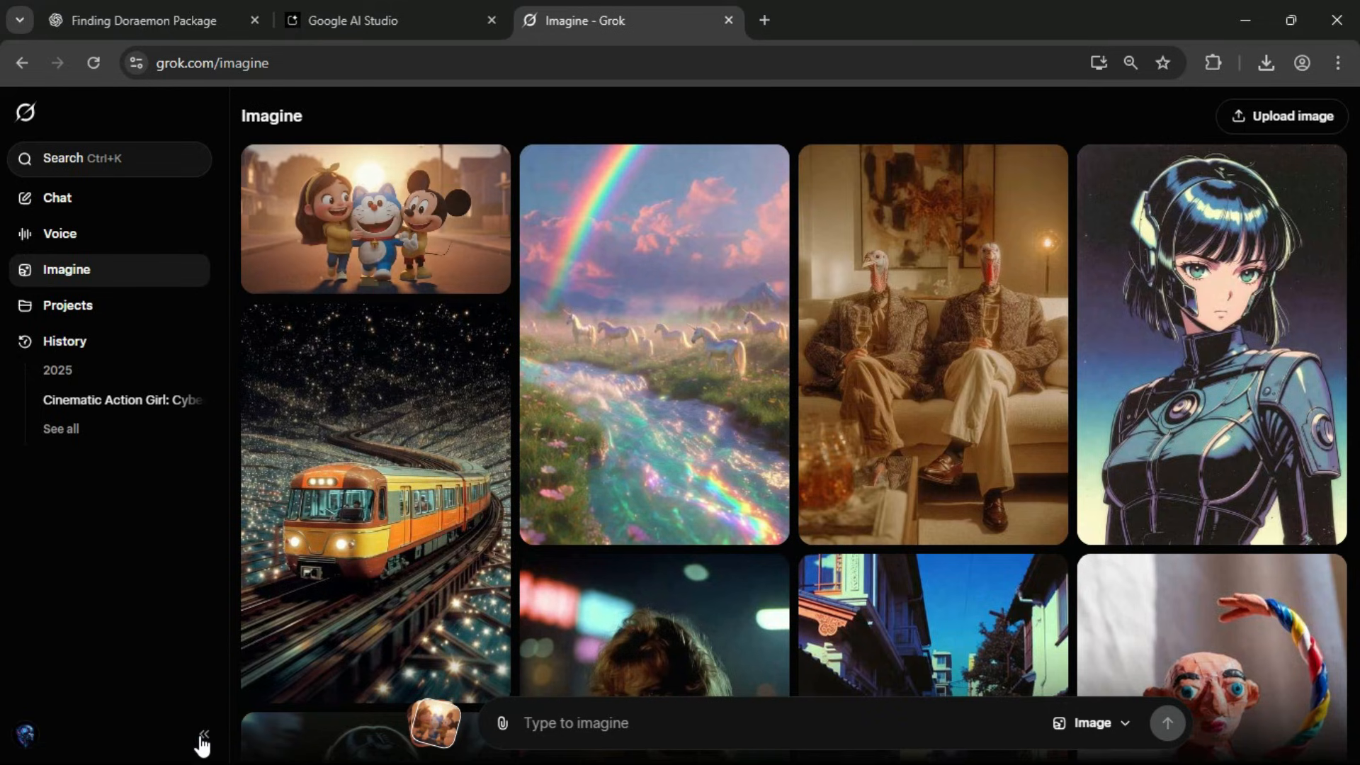
Upload the Scene 1 image of the girl and mouse on the foggy street to Grok Imagine.
{"action": "left_click", "coordinate": [202, 734]}
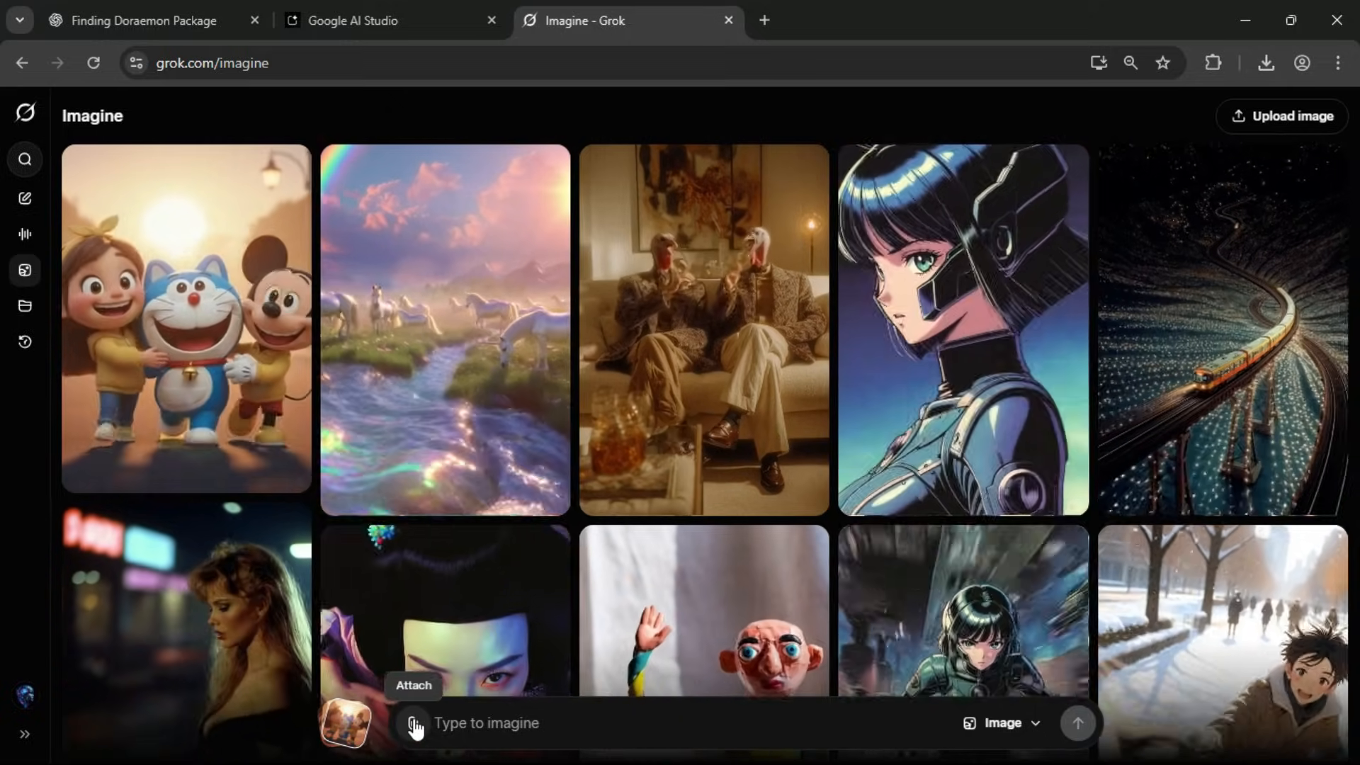
{"action": "left_click", "coordinate": [413, 723]}
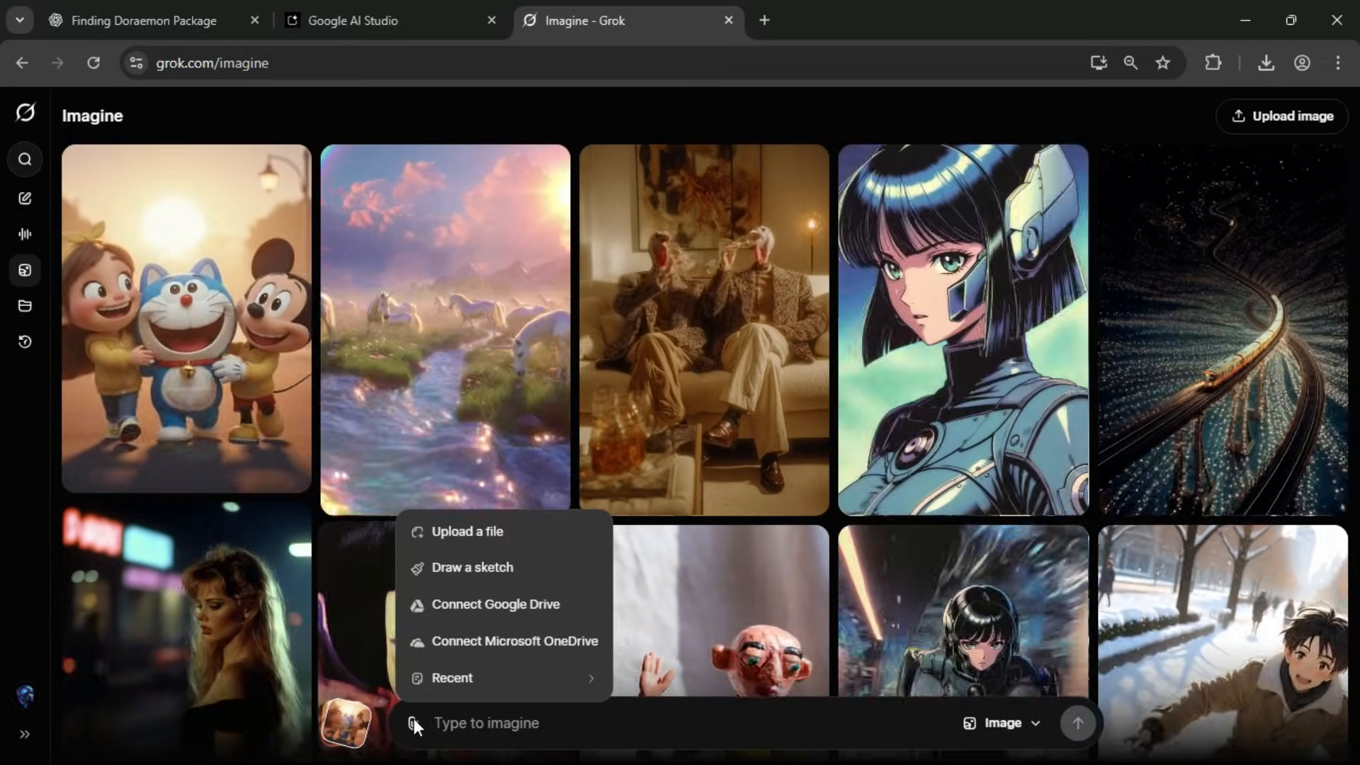
{"action": "left_click", "coordinate": [476, 535]}
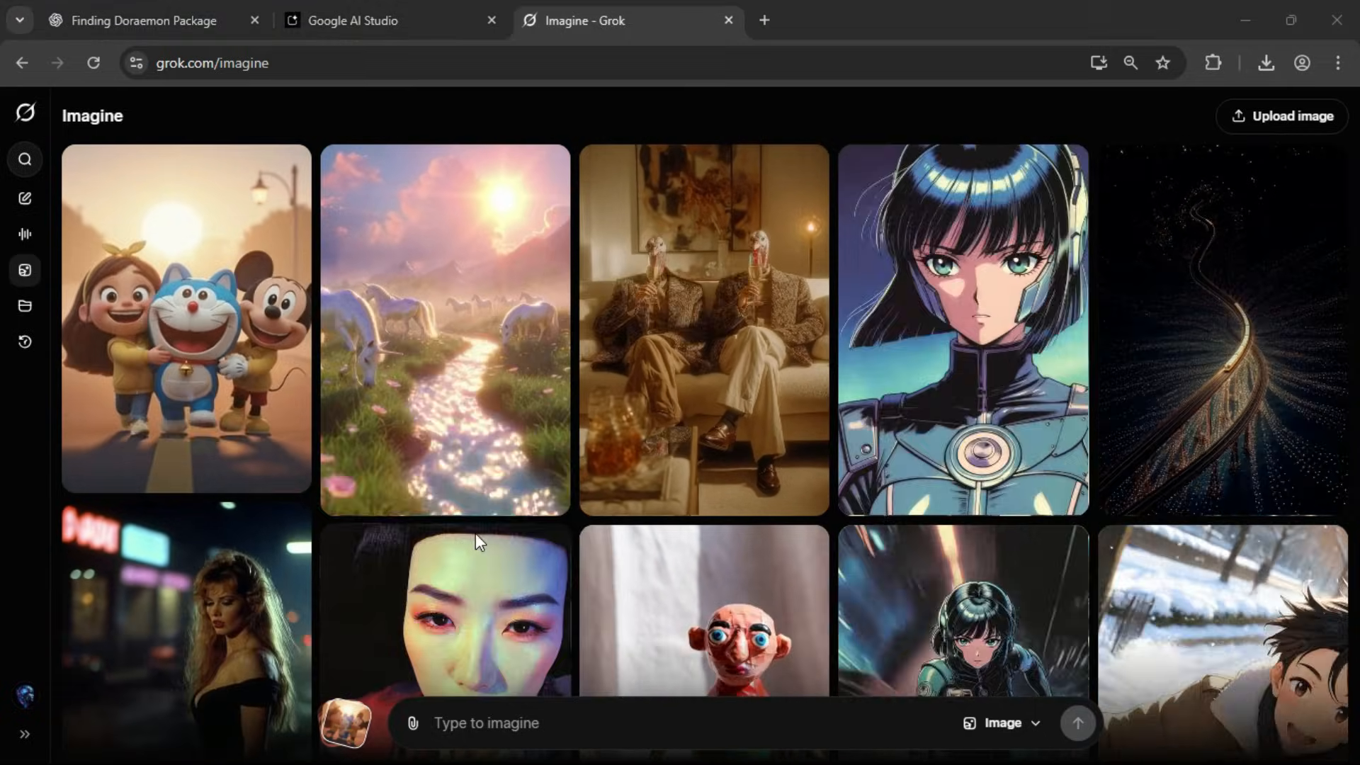
{"action": "double_click", "coordinate": [457, 397]}
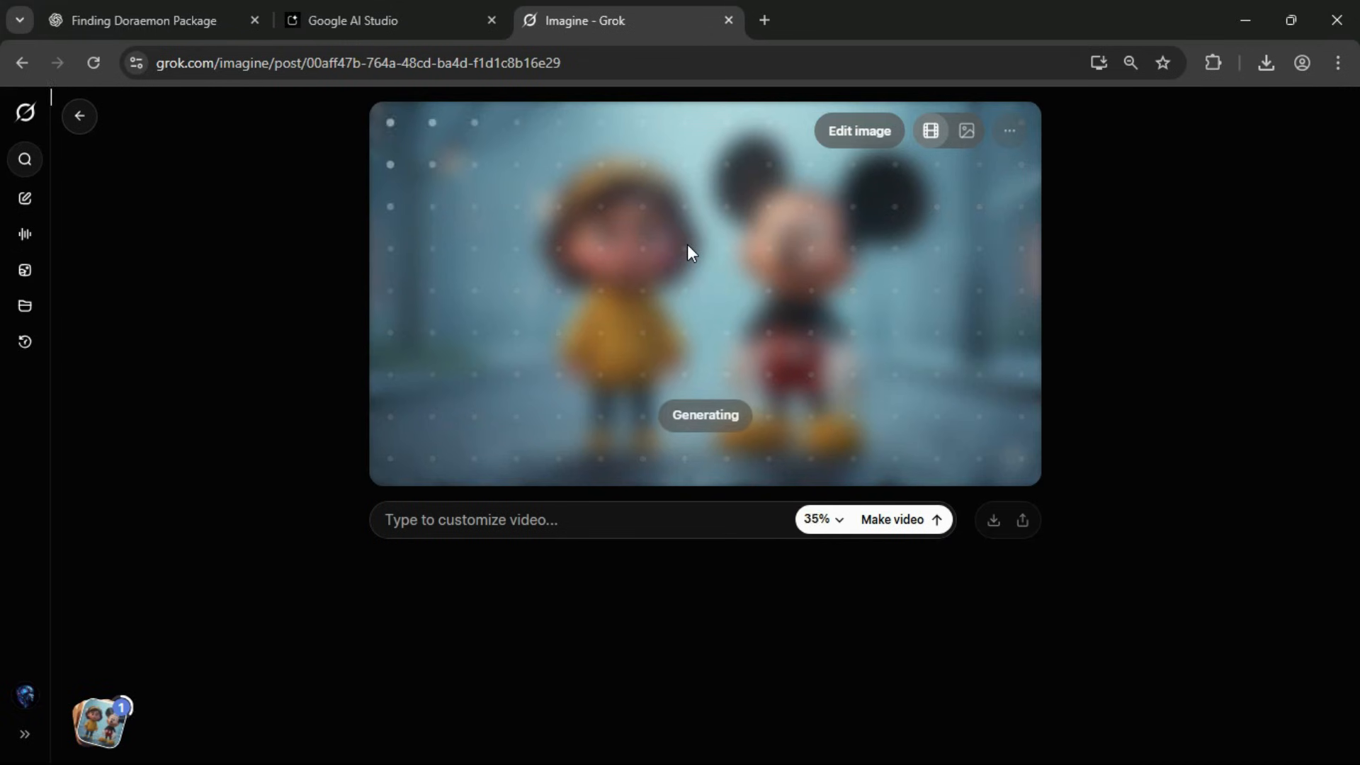
Copy the Scene 1 "The Empty Morning" image-to-video prompt, including its VO line, from the ChatGPT conversation.
{"action": "left_click", "coordinate": [170, 10]}
{"action": "scroll", "coordinate": [717, 396], "scroll_direction": "up", "scroll_amount": 4}
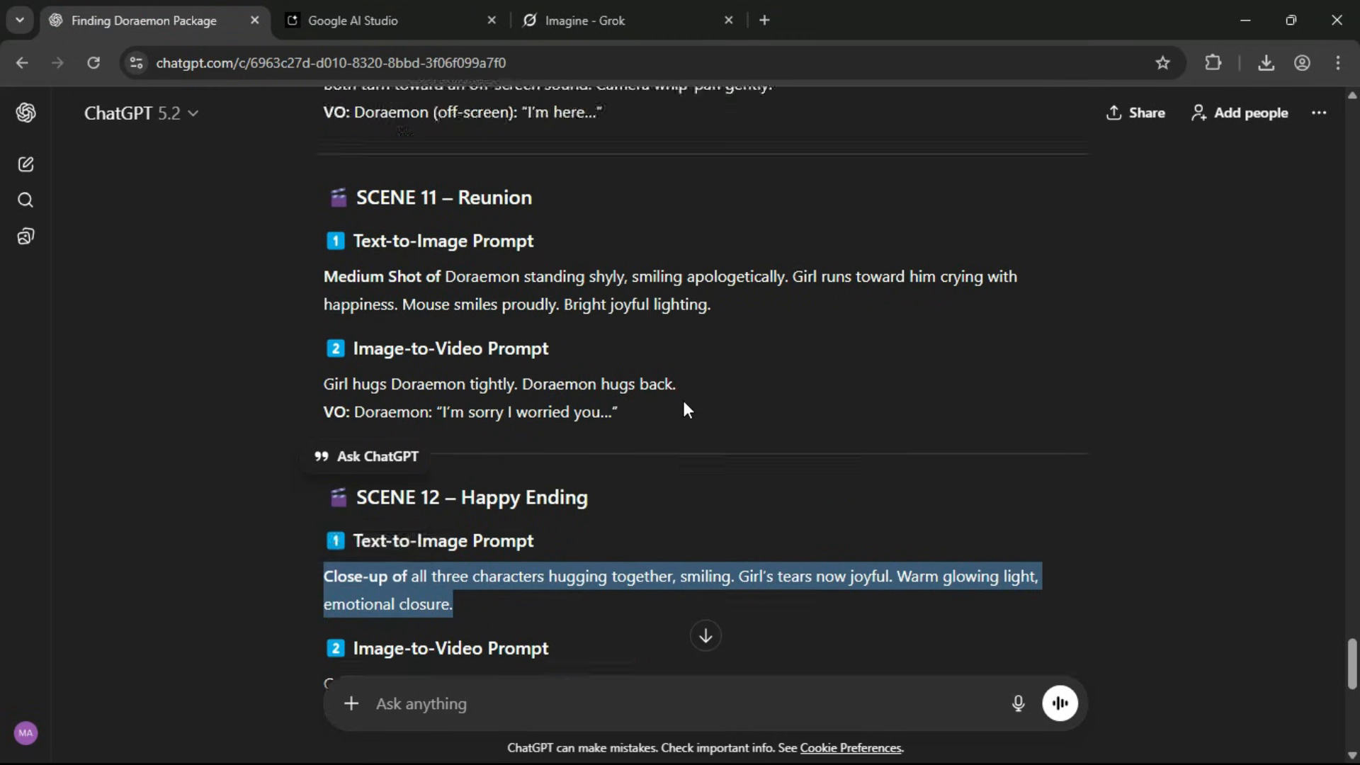
{"action": "left_click_drag", "start_coordinate": [1353, 633], "coordinate": [1353, 421]}
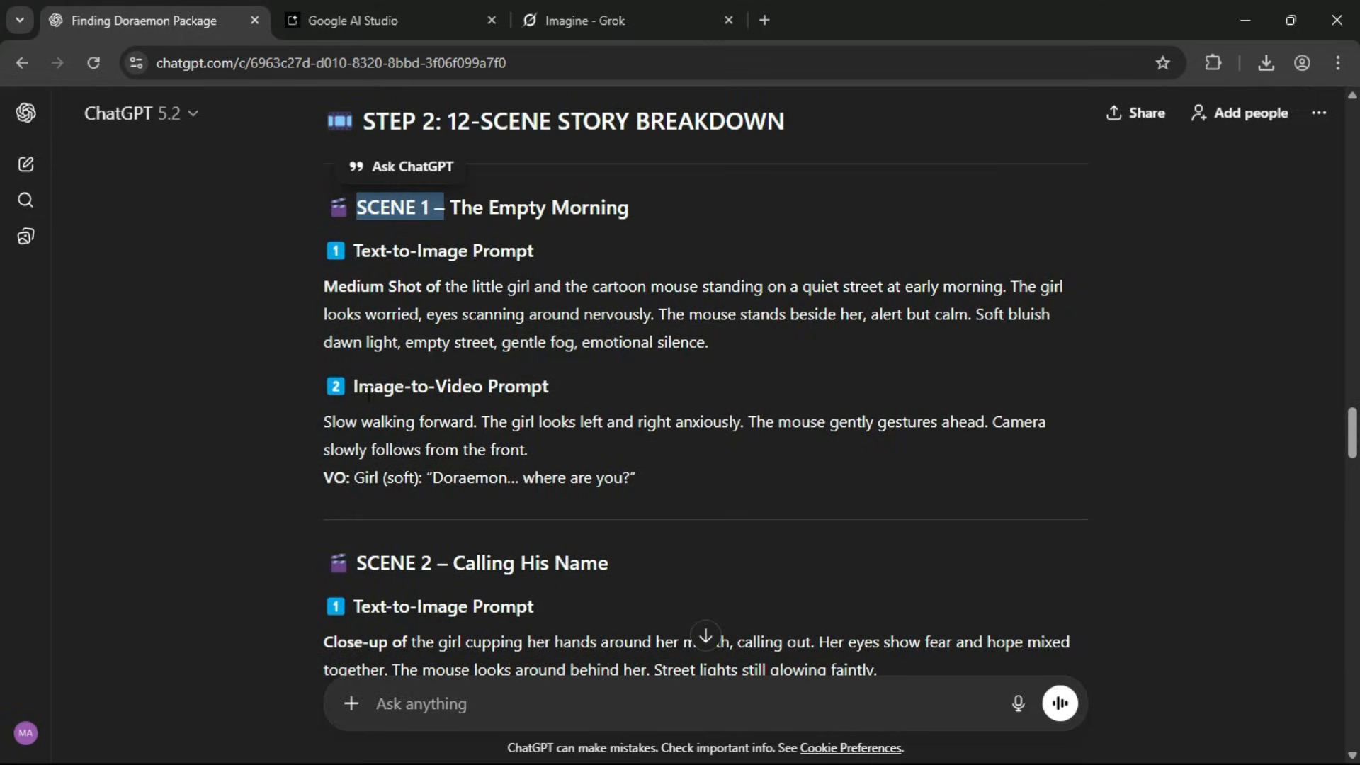
{"action": "left_click", "coordinate": [528, 455]}
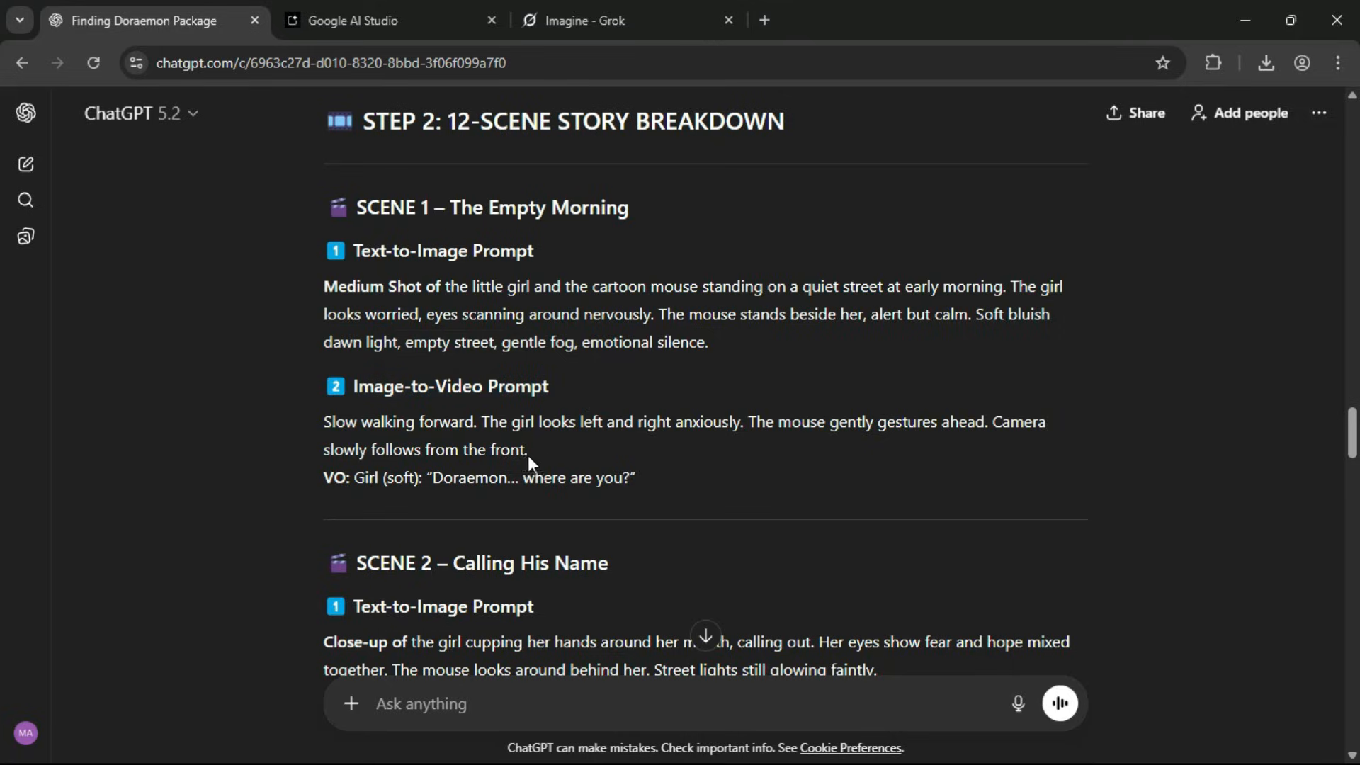
{"action": "left_click_drag", "start_coordinate": [665, 479], "coordinate": [374, 435]}
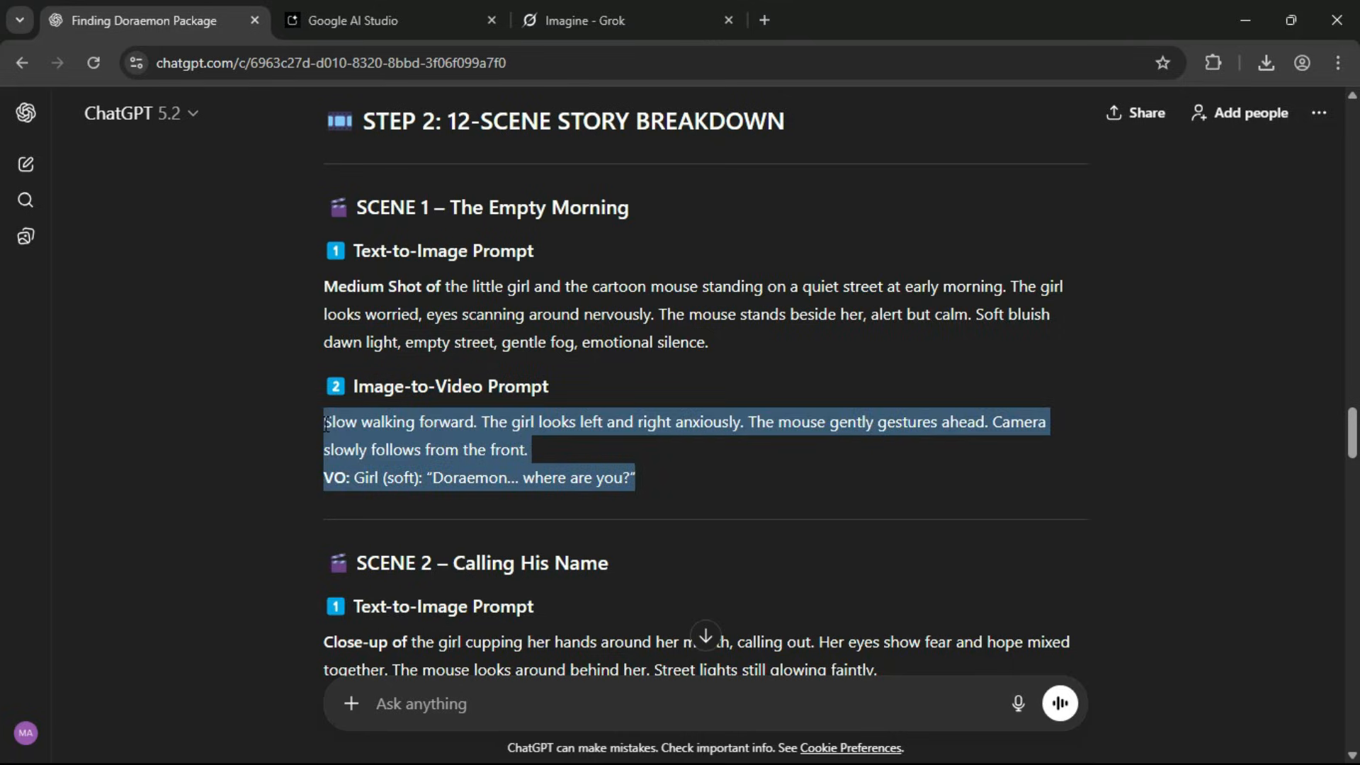
Return to Grok, generate the Scene 1 video with sound from the copied slow-walking prompt, and redo it for another version.
{"action": "left_click", "coordinate": [603, 8]}
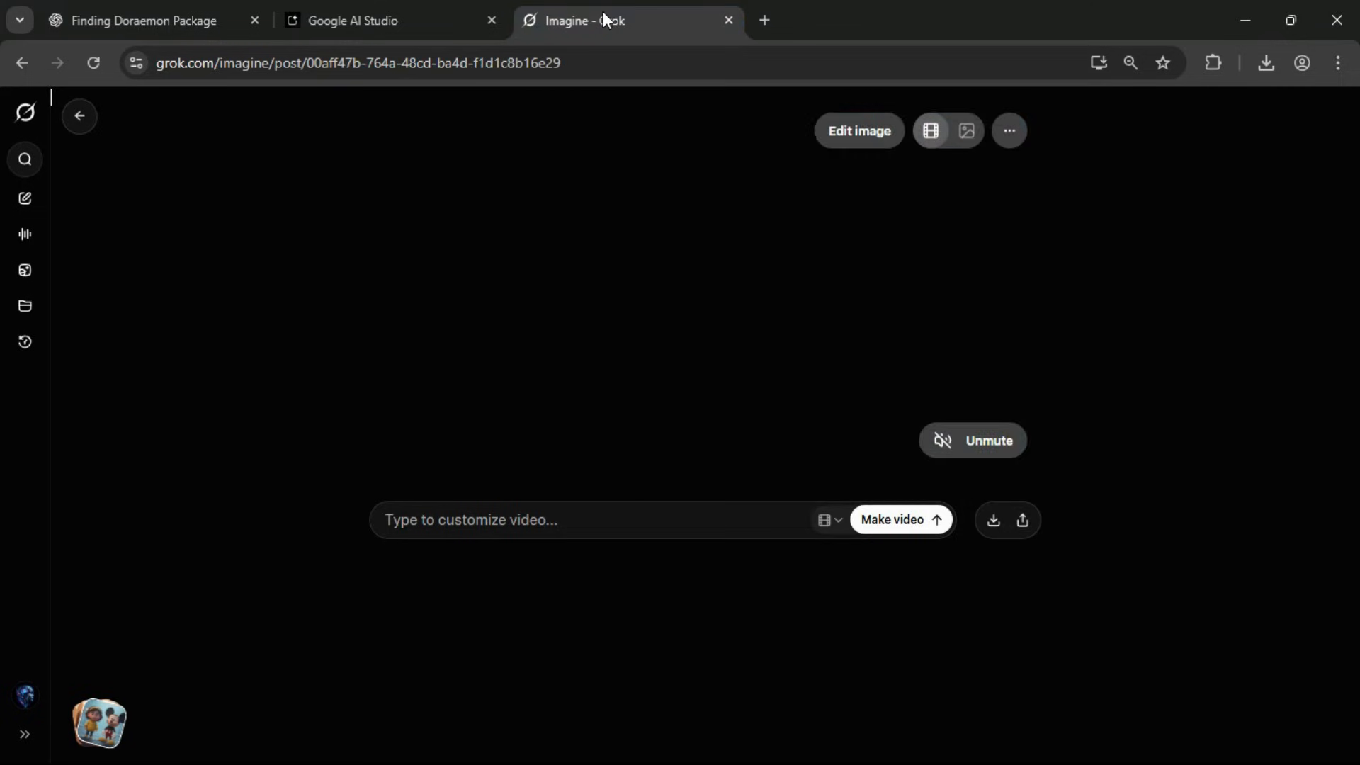
{"action": "left_click", "coordinate": [969, 434]}
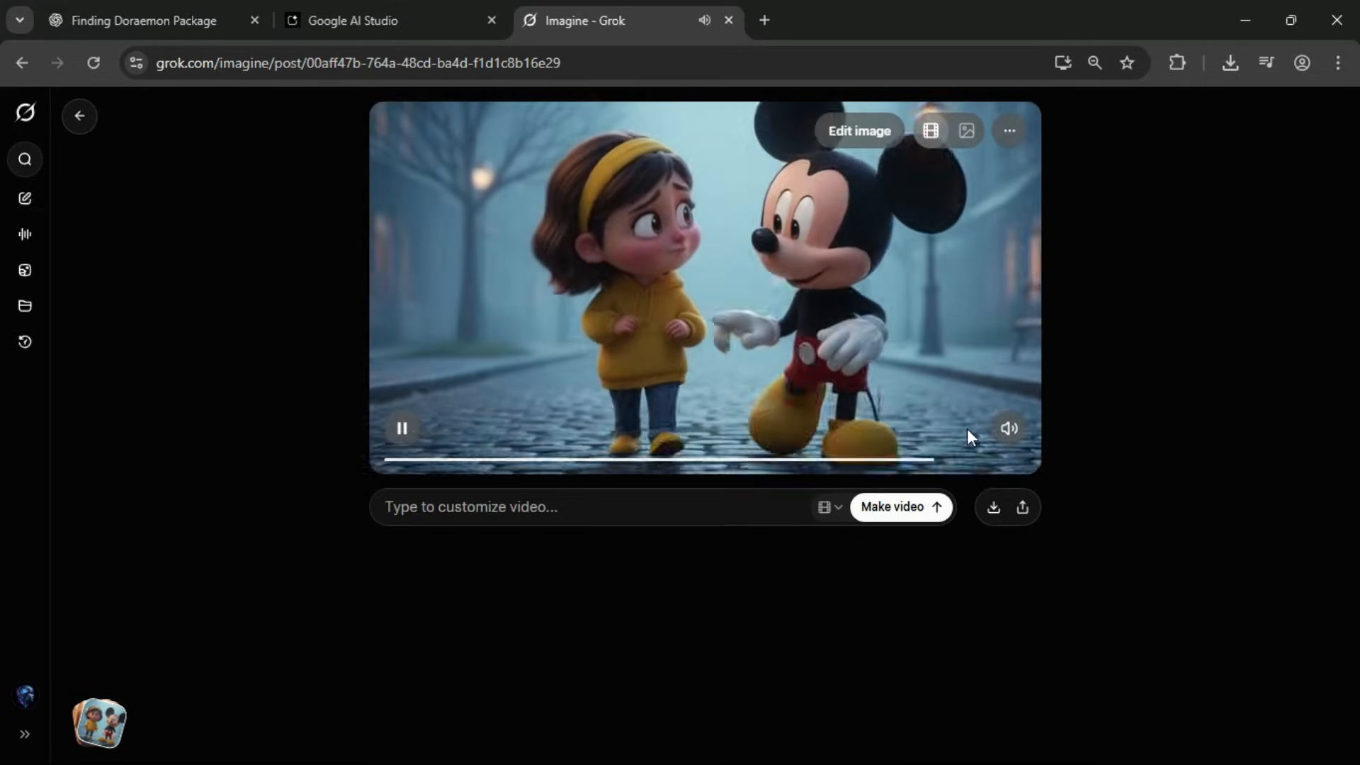
{"action": "left_click", "coordinate": [457, 505]}
{"action": "key", "text": "ctrl+v"}
{"action": "left_click", "coordinate": [934, 547]}
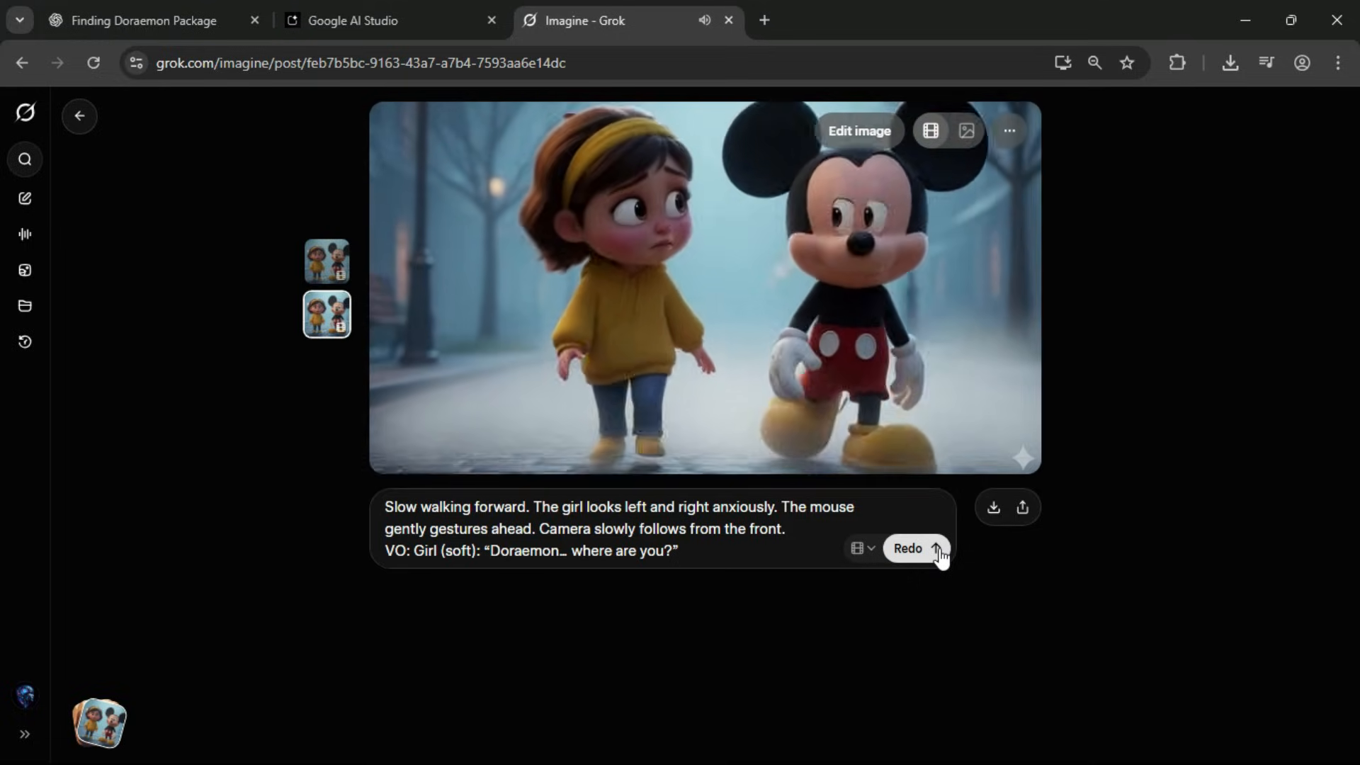
{"action": "mouse_move", "coordinate": [782, 241]}
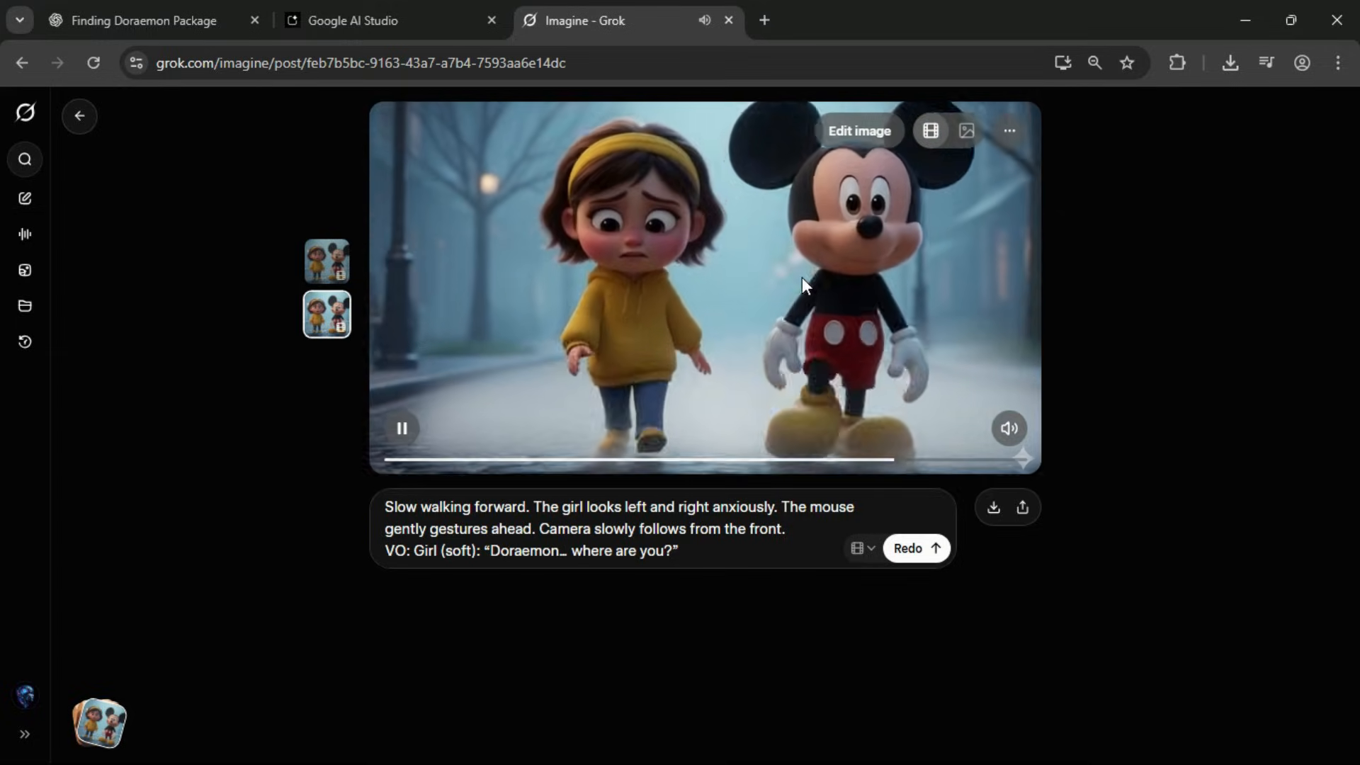
{"action": "left_click", "coordinate": [914, 549]}
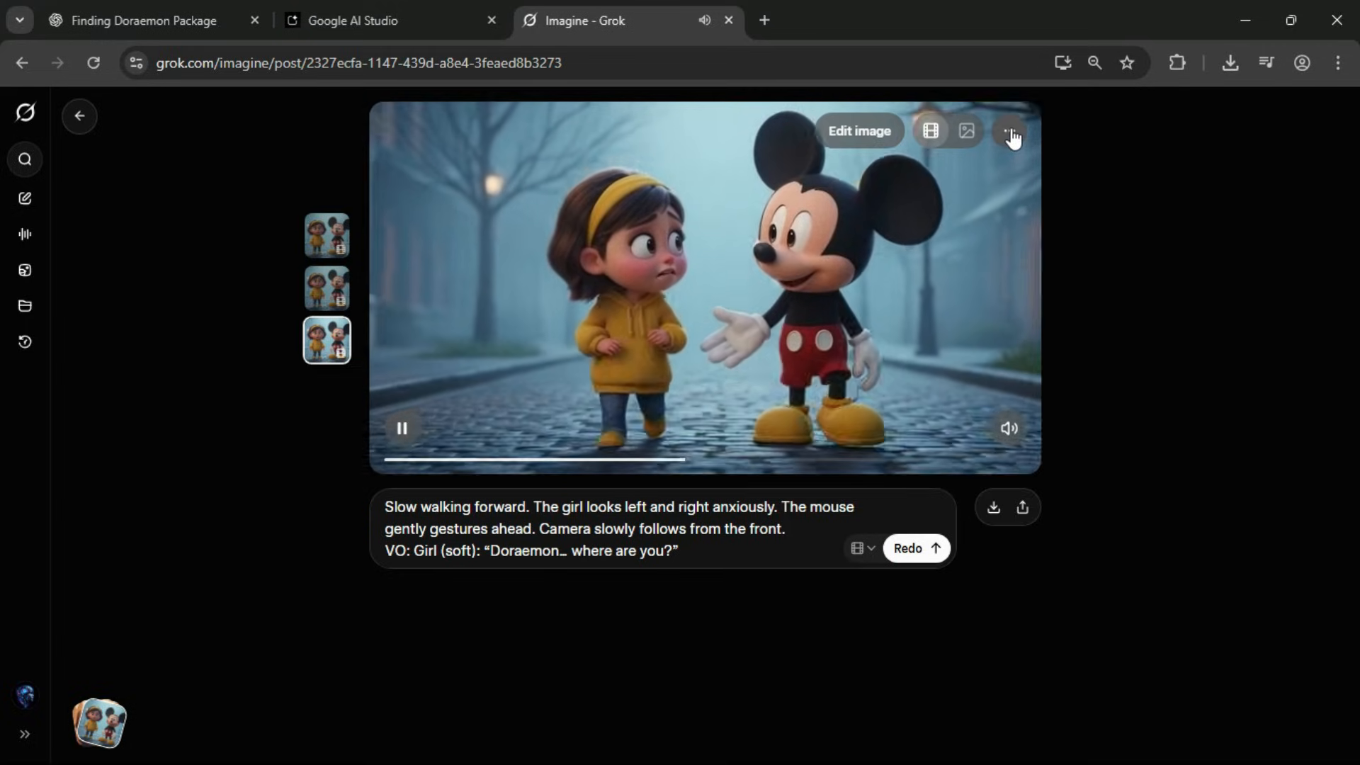
Upscale the newest Scene 1 video and download it.
{"action": "left_click", "coordinate": [1011, 133]}
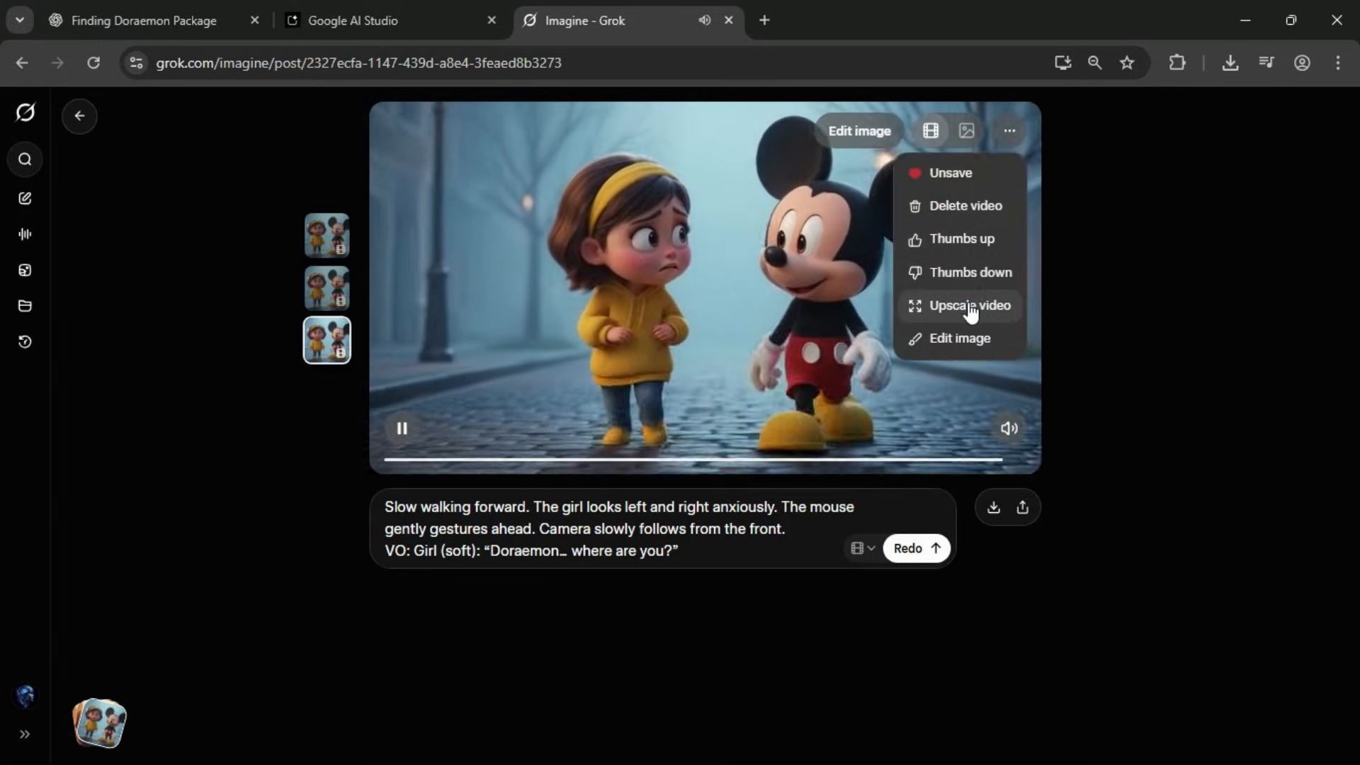
{"action": "left_click", "coordinate": [970, 308]}
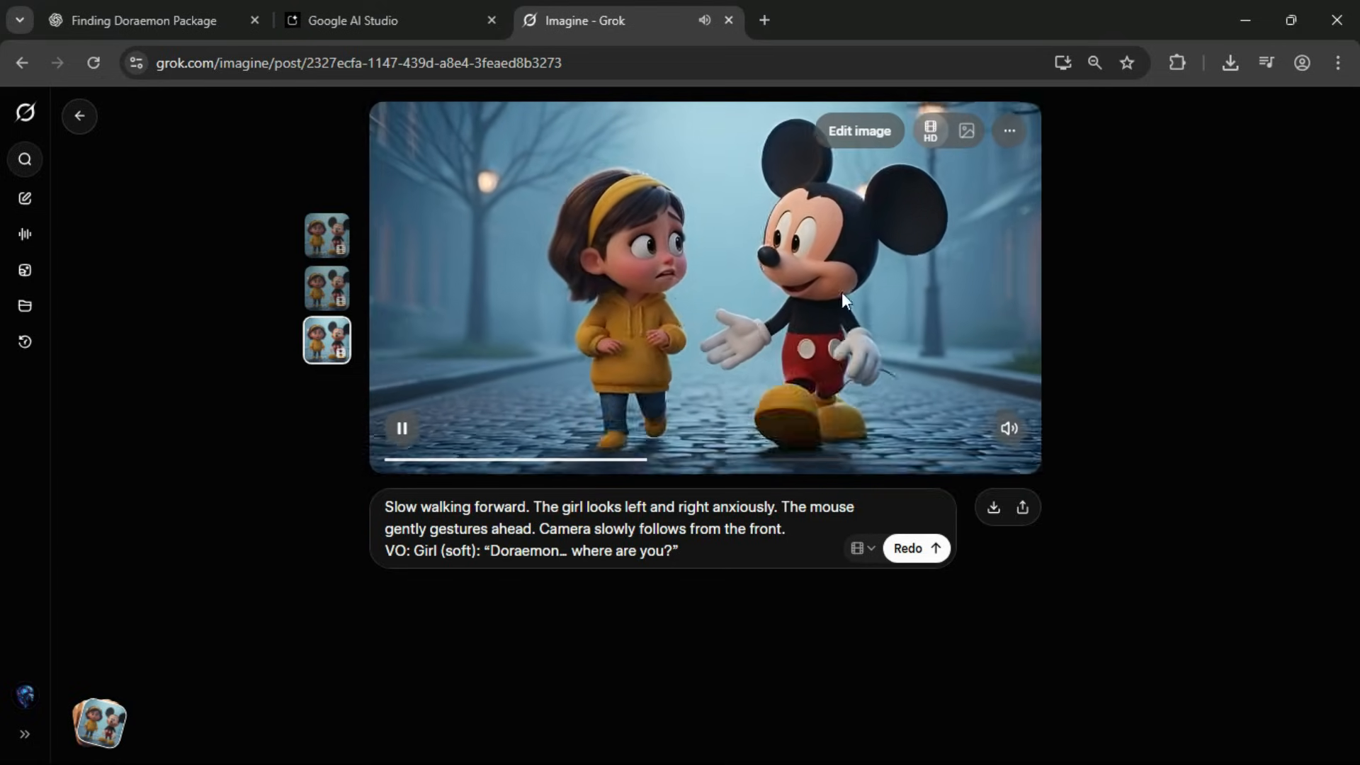
{"action": "left_click", "coordinate": [993, 509]}
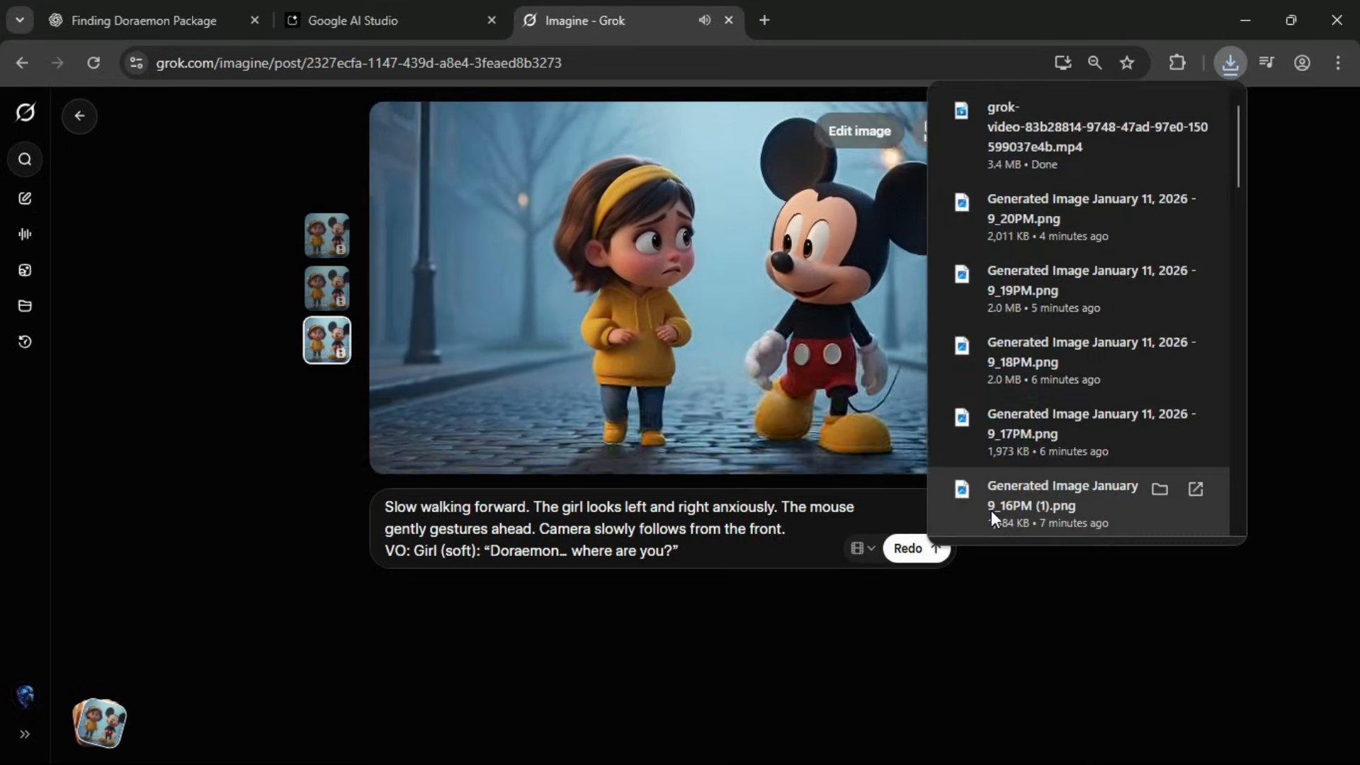
{"action": "left_click", "coordinate": [1010, 569]}
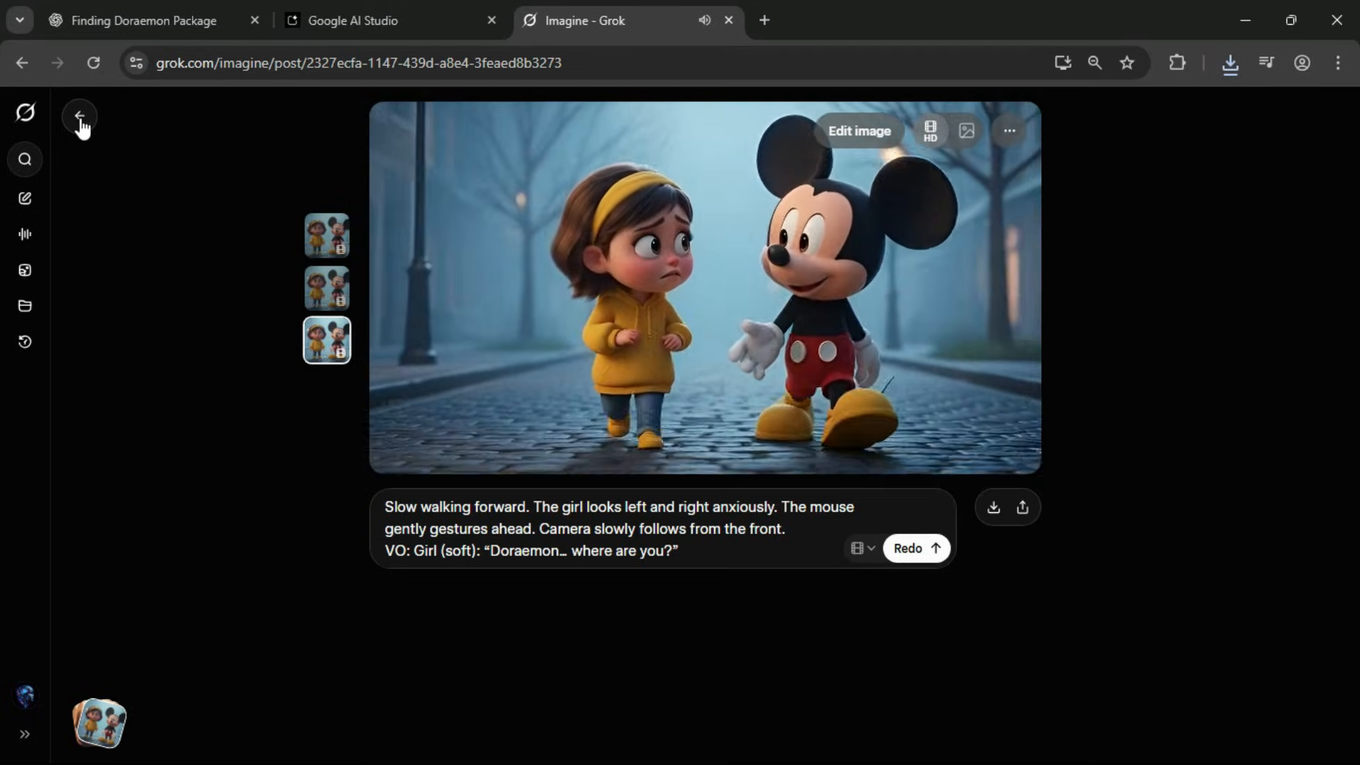
Go back to the Imagine page and upload the Scene 2 image, Generated Image January 11, 2026 - 9_12PM.png.
{"action": "left_click", "coordinate": [80, 120]}
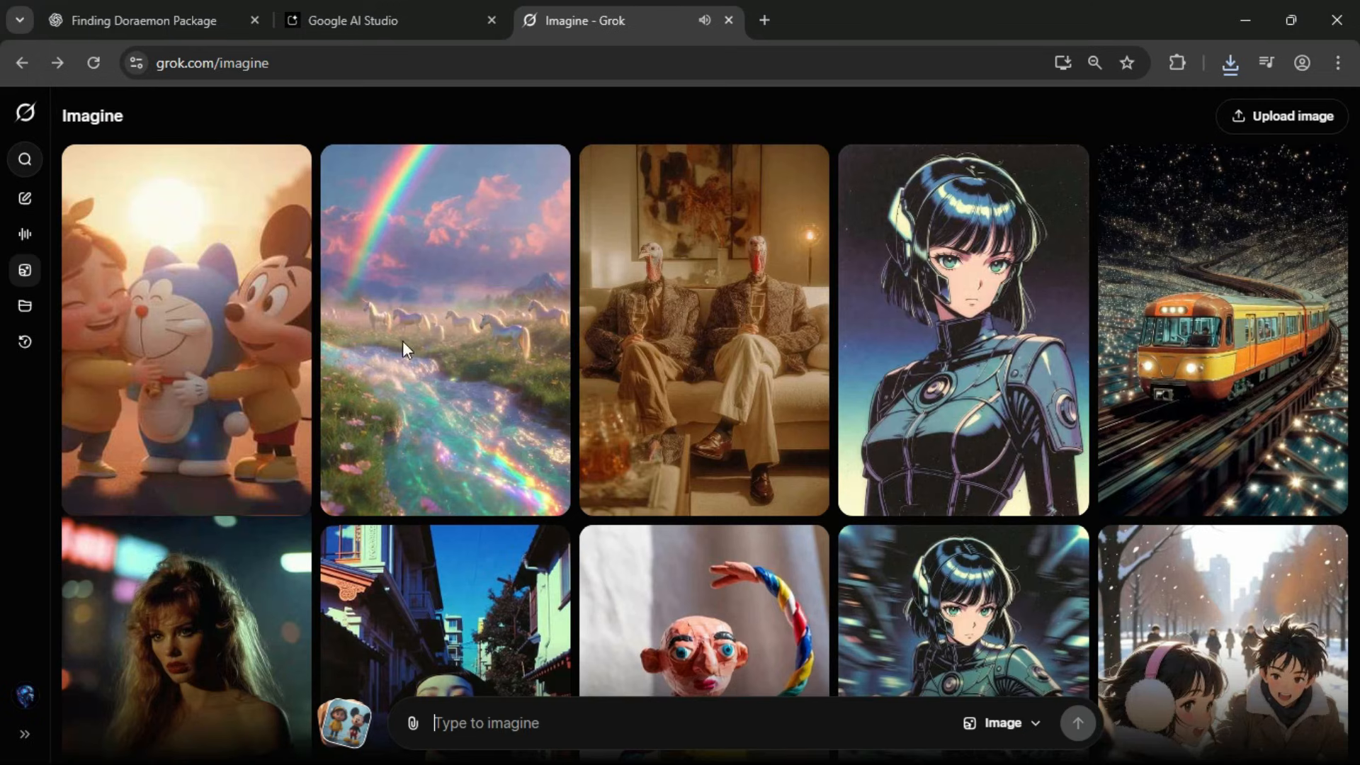
{"action": "left_click", "coordinate": [412, 723]}
{"action": "left_click", "coordinate": [469, 532]}
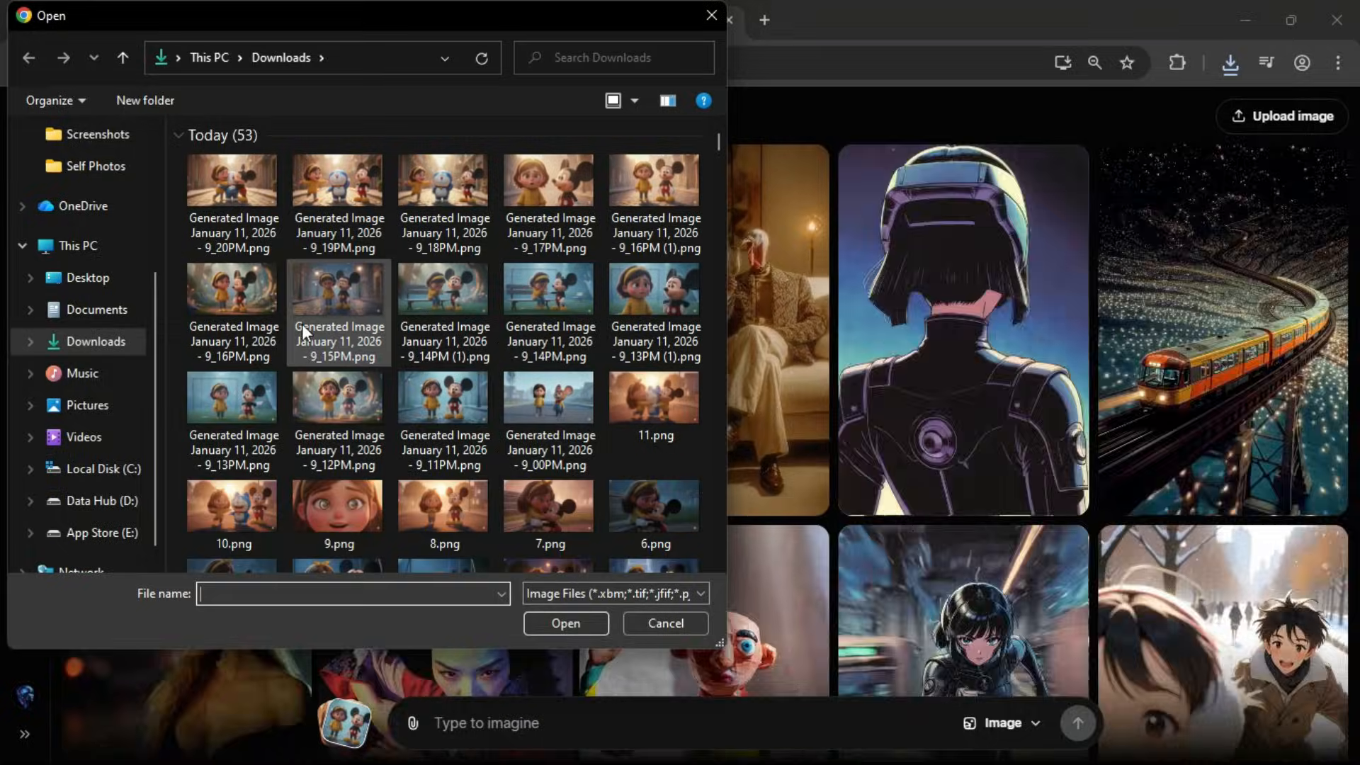
{"action": "left_click", "coordinate": [339, 414]}
{"action": "left_click", "coordinate": [542, 619]}
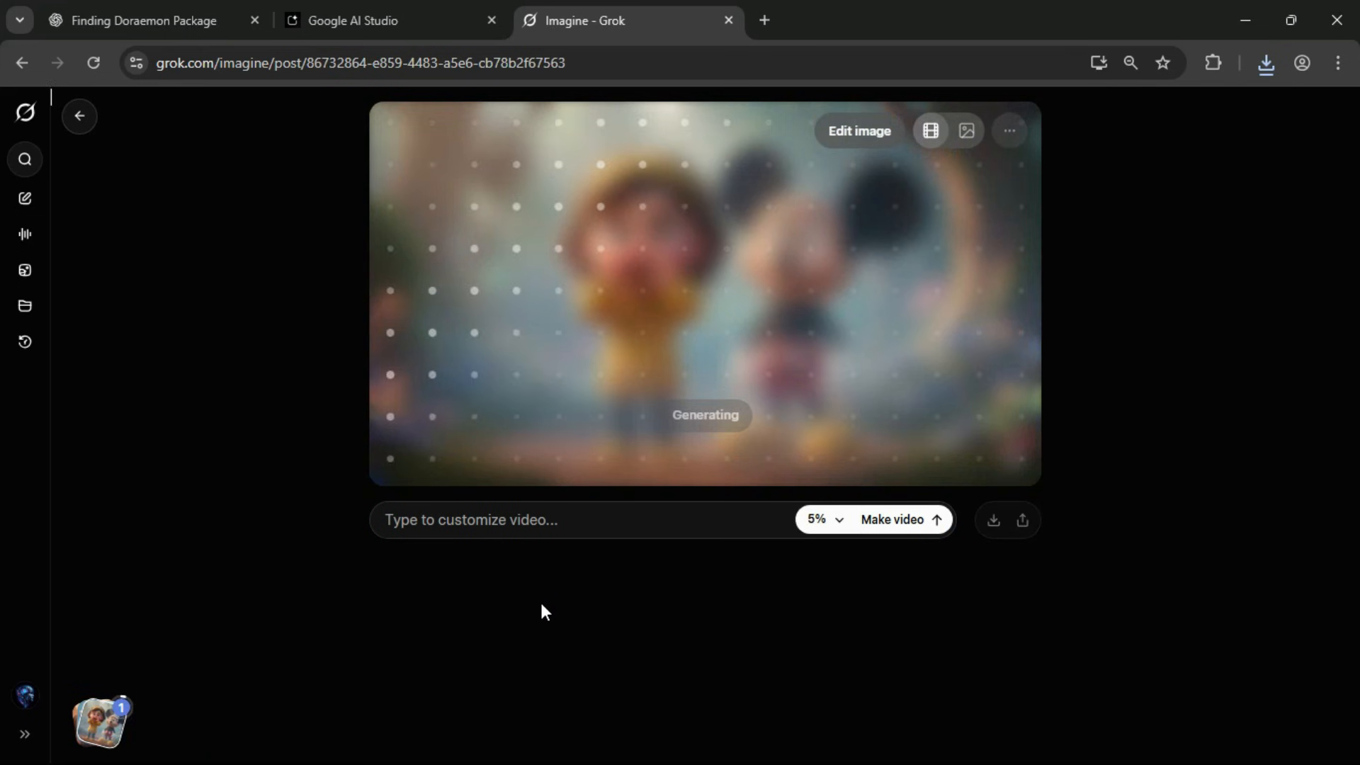
Copy the Scene 2 "Calling His Name" image-to-video prompt with its VO line from ChatGPT.
{"action": "left_click", "coordinate": [185, 13]}
{"action": "scroll", "coordinate": [489, 452], "scroll_direction": "down", "scroll_amount": 4}
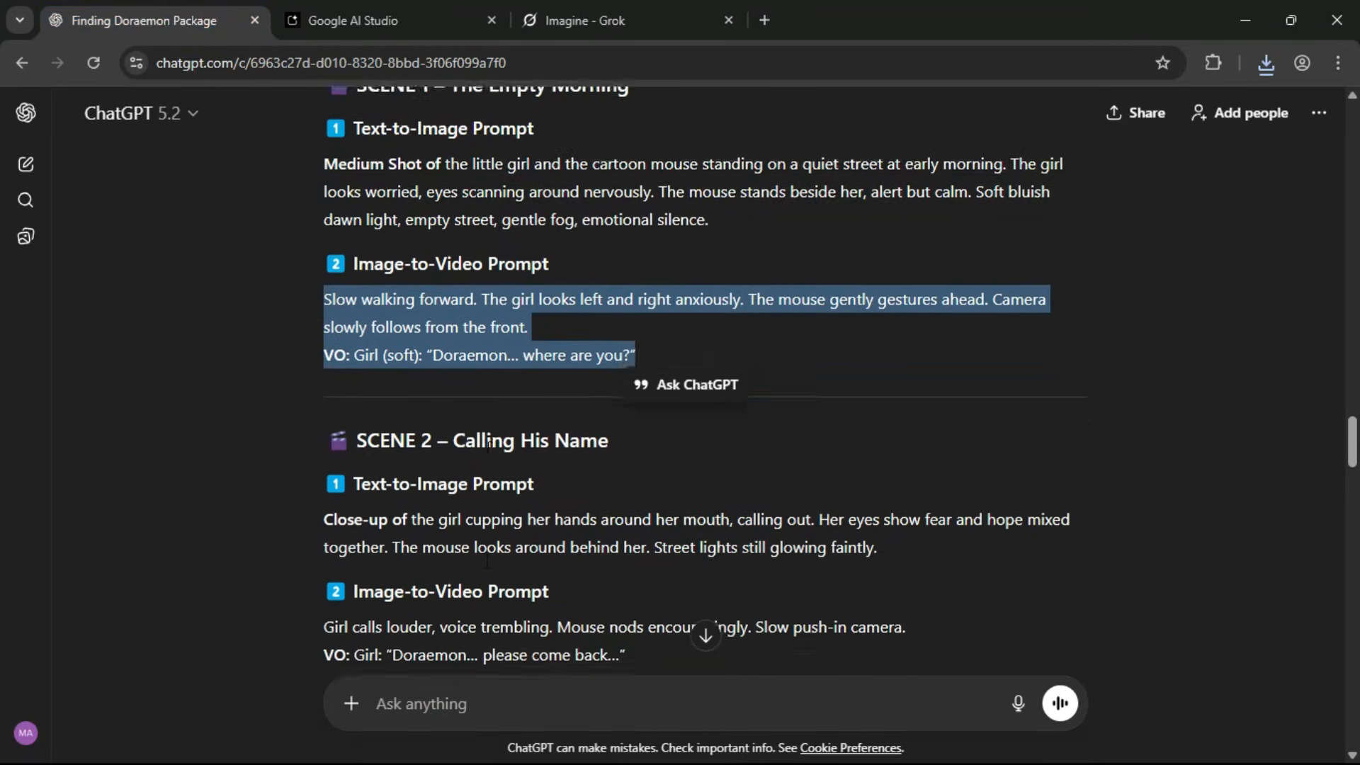
{"action": "left_click", "coordinate": [402, 452]}
{"action": "left_click_drag", "start_coordinate": [629, 480], "coordinate": [330, 453]}
{"action": "key", "text": "ctrl+c"}
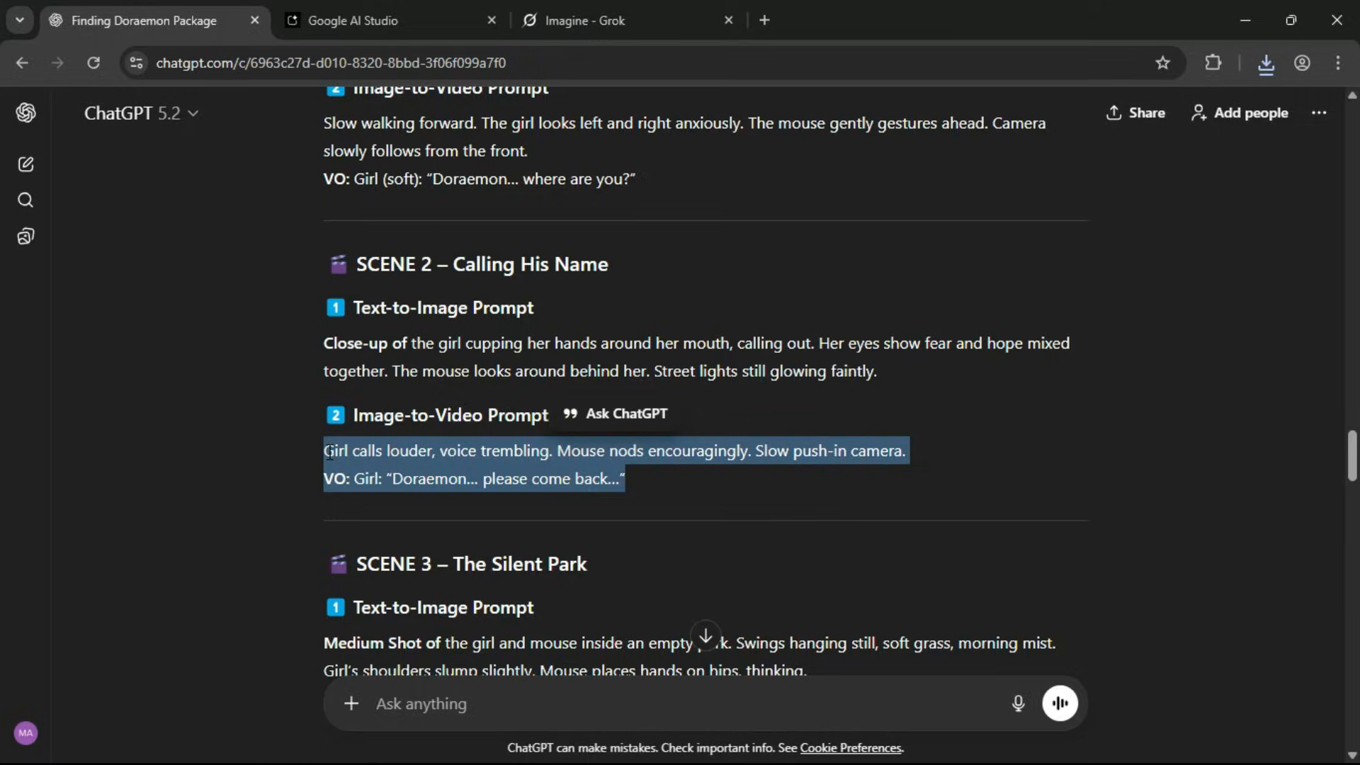
Generate and redo the Scene 2 video in Grok from the copied "Girl calls louder" prompt, and download the upscaled clip.
{"action": "left_click", "coordinate": [672, 10]}
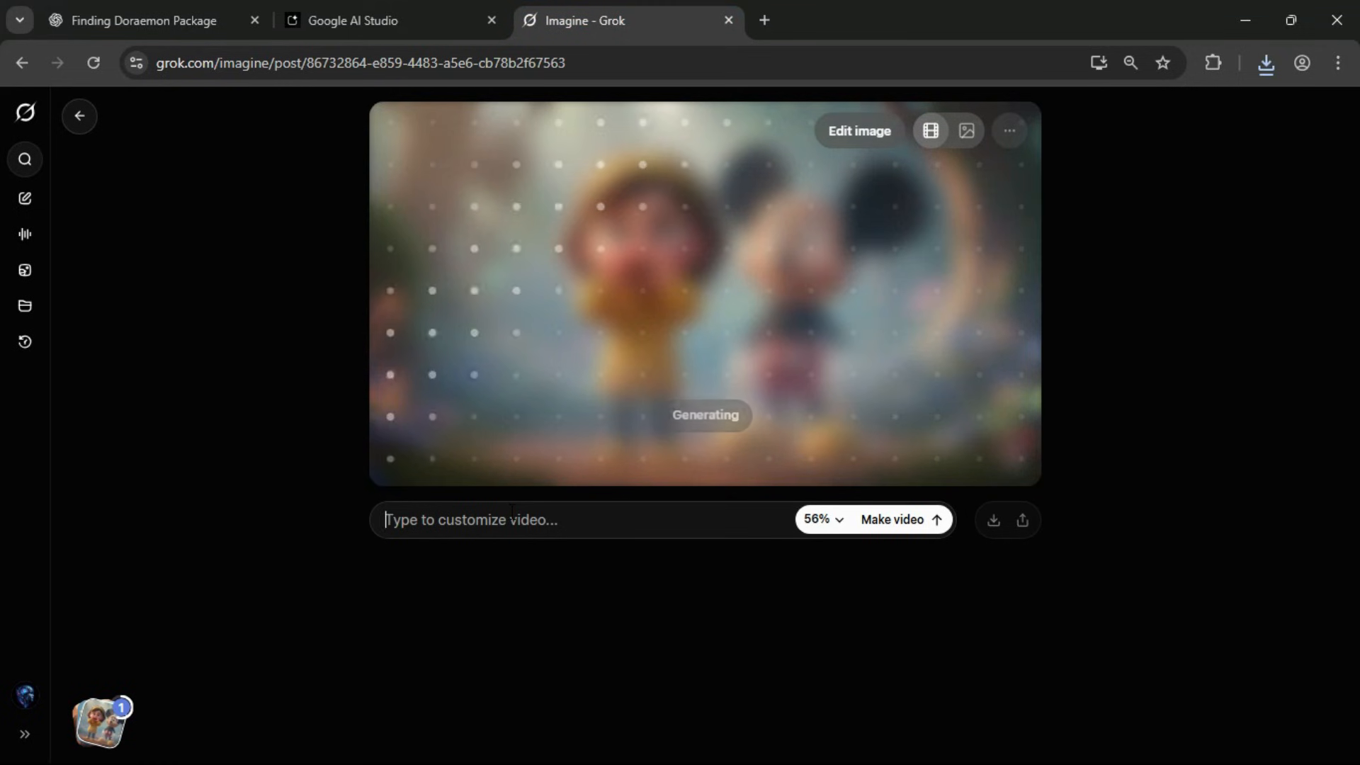
{"action": "key", "text": "ctrl+v"}
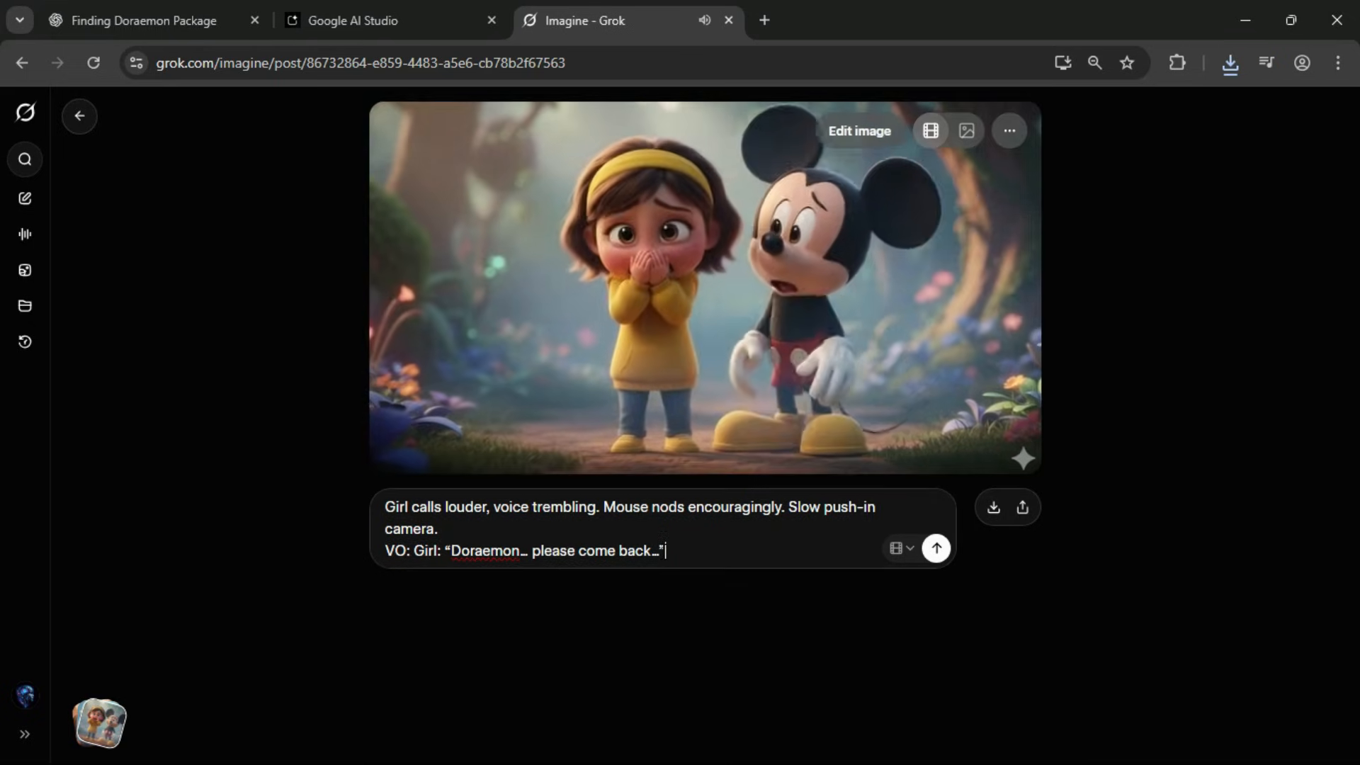
{"action": "left_click", "coordinate": [937, 549]}
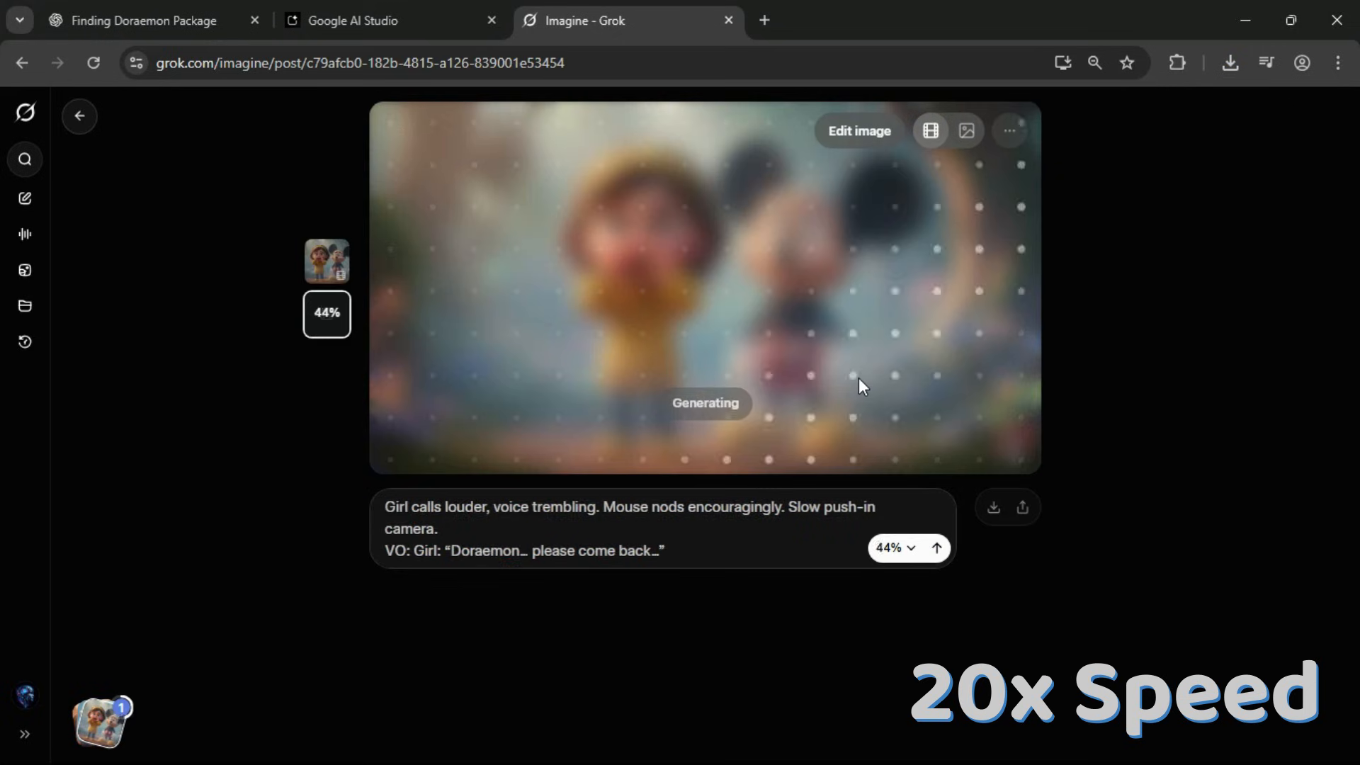
{"action": "left_click", "coordinate": [903, 550]}
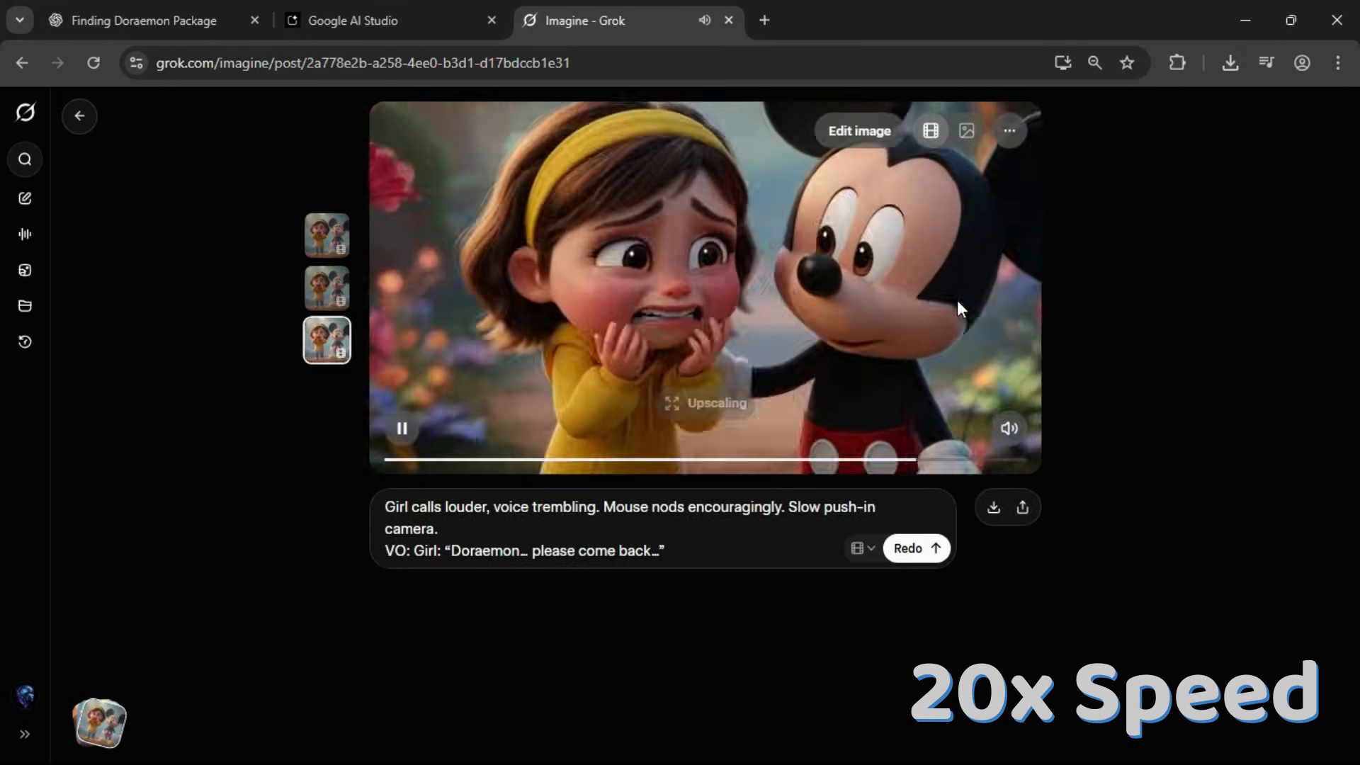
{"action": "left_click", "coordinate": [994, 508]}
Upload the Scene 3 playground image to Grok, generate its video from ChatGPT's "Swing moves gently in the wind" prompt, and download it.
{"action": "left_click", "coordinate": [145, 20]}
{"action": "scroll", "coordinate": [496, 420], "scroll_direction": "down", "scroll_amount": 3}
{"action": "left_click", "coordinate": [586, 20]}
{"action": "left_click", "coordinate": [79, 116]}
{"action": "left_click", "coordinate": [1279, 115]}
{"action": "double_click", "coordinate": [439, 399]}
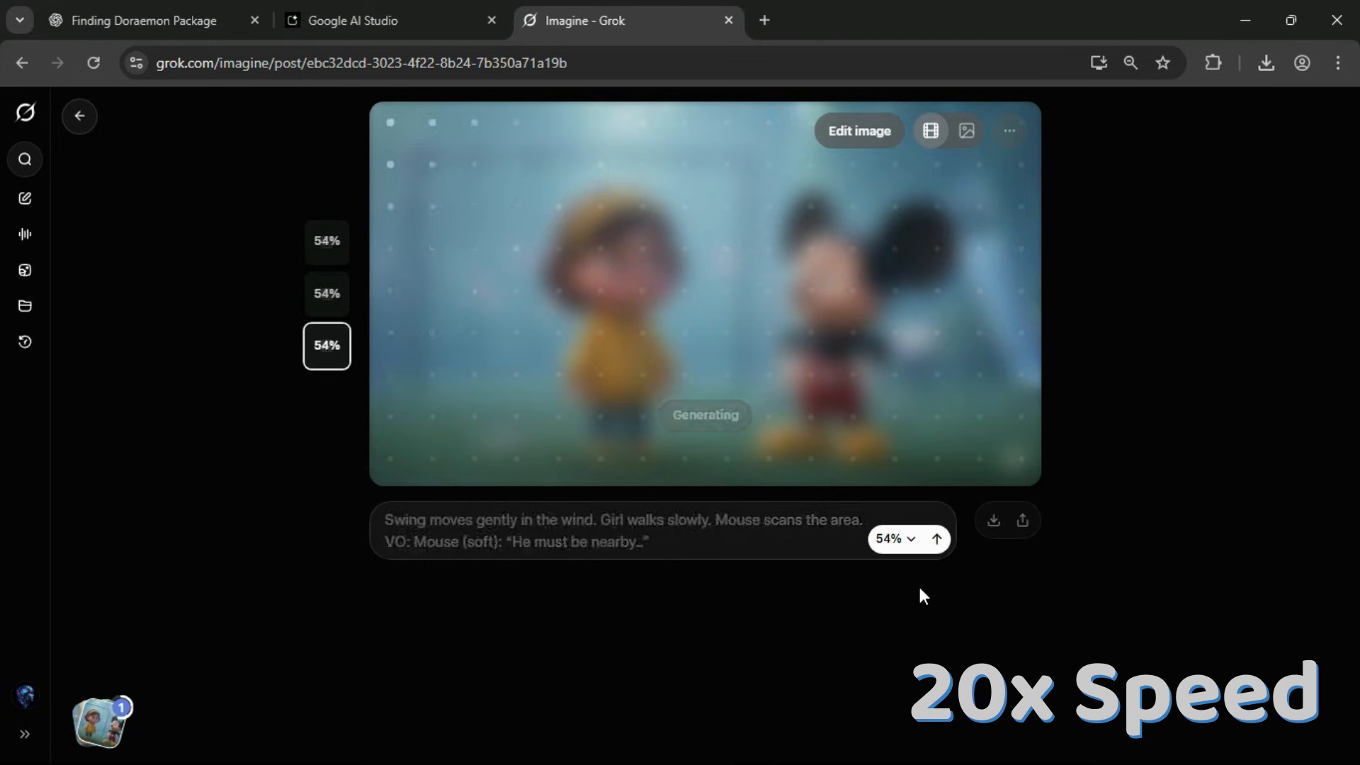
{"action": "left_click", "coordinate": [907, 529]}
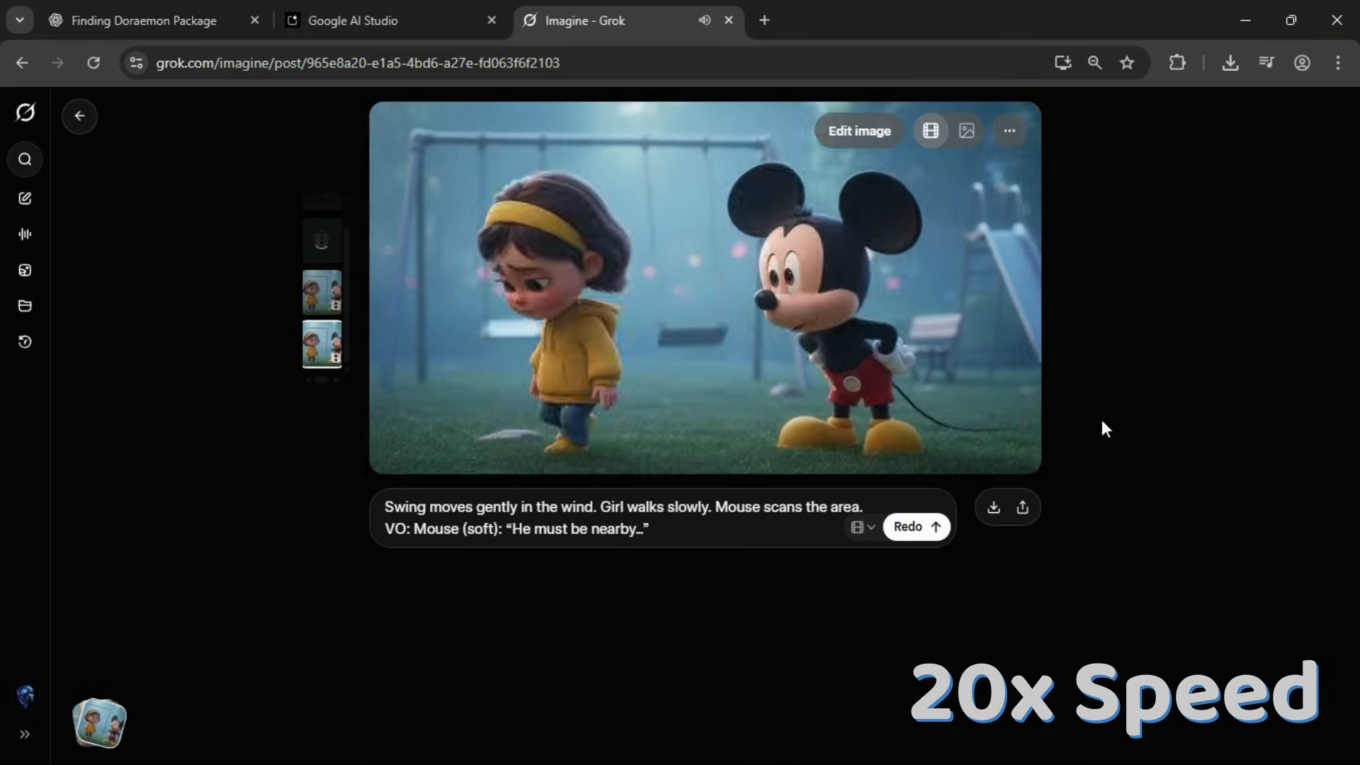
{"action": "left_click", "coordinate": [994, 507]}
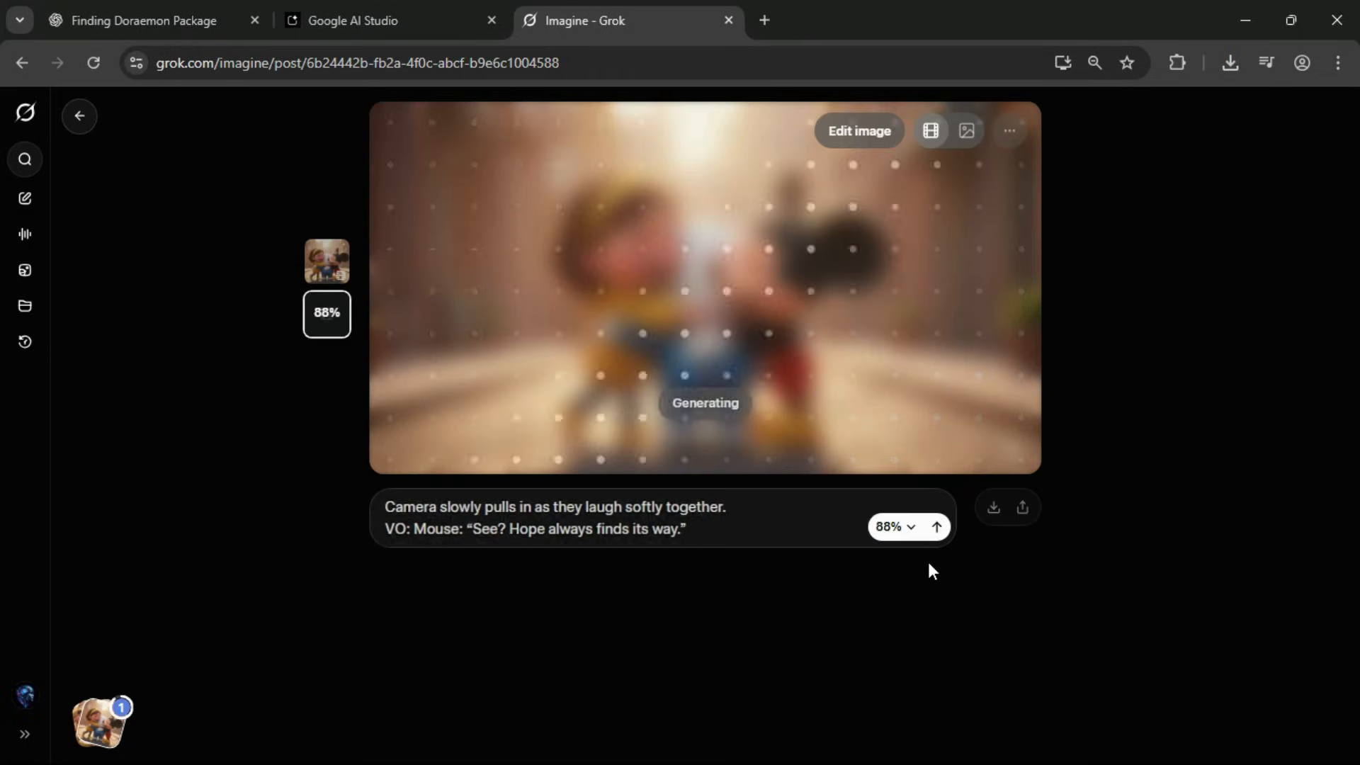
Redo the Scene 12 group-hug video, pick one of the two versions, and download it upscaled.
{"action": "left_click", "coordinate": [914, 527]}
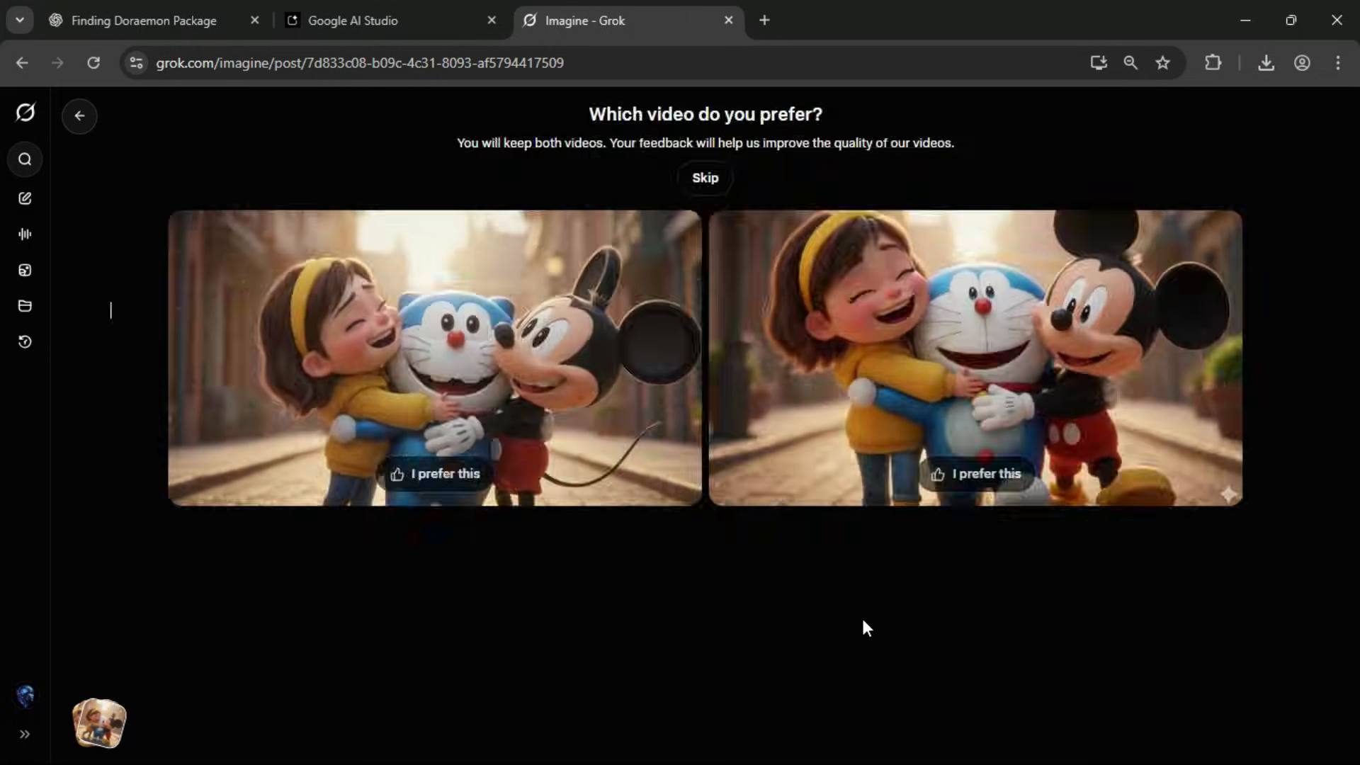
{"action": "left_click", "coordinate": [877, 342]}
{"action": "left_click", "coordinate": [1009, 130]}
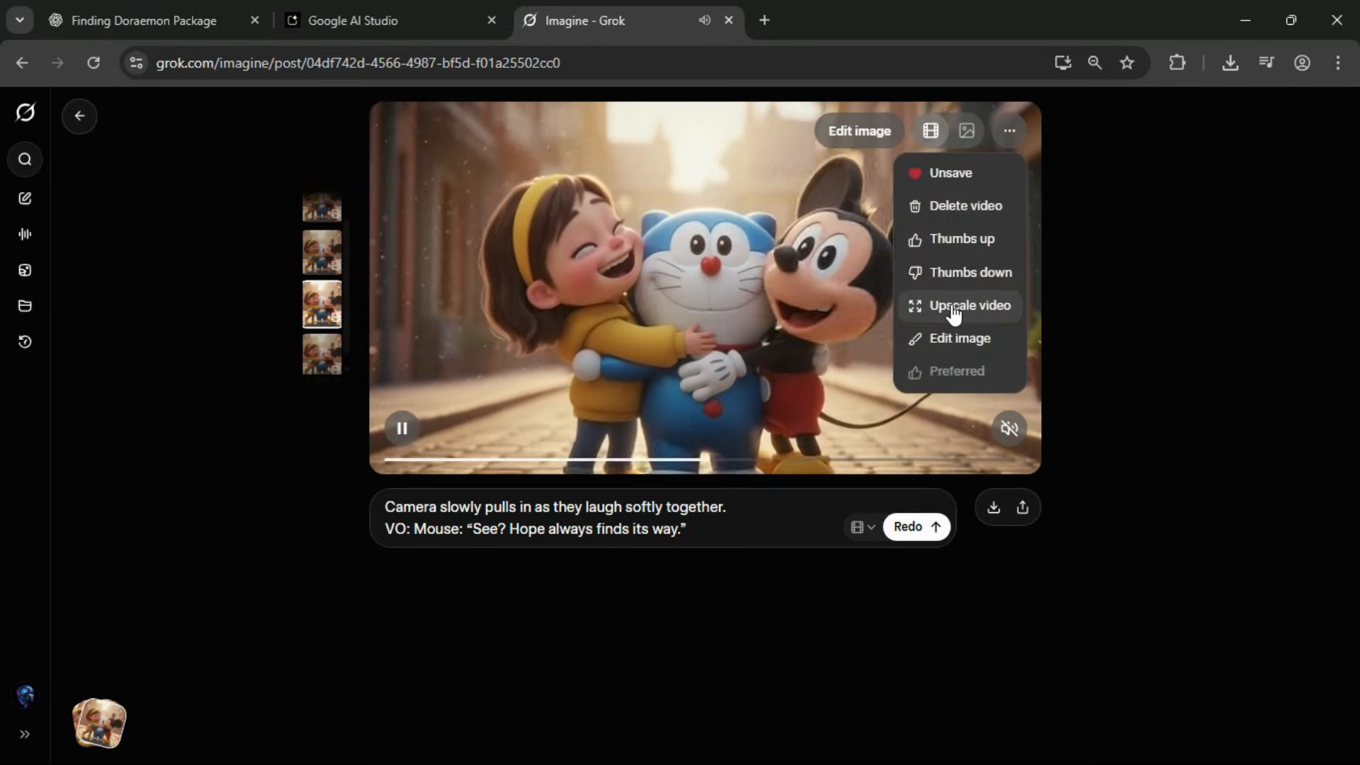
{"action": "left_click", "coordinate": [951, 305]}
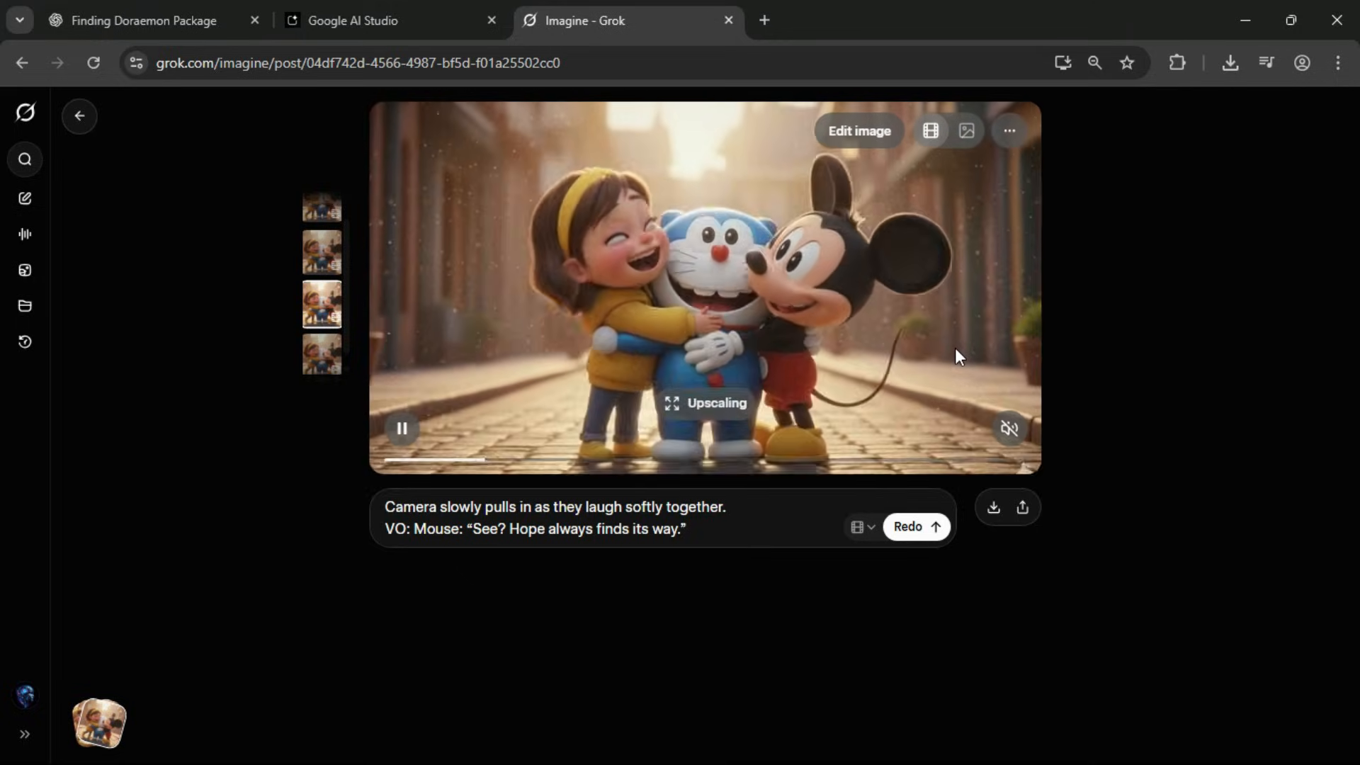
{"action": "left_click", "coordinate": [993, 507]}
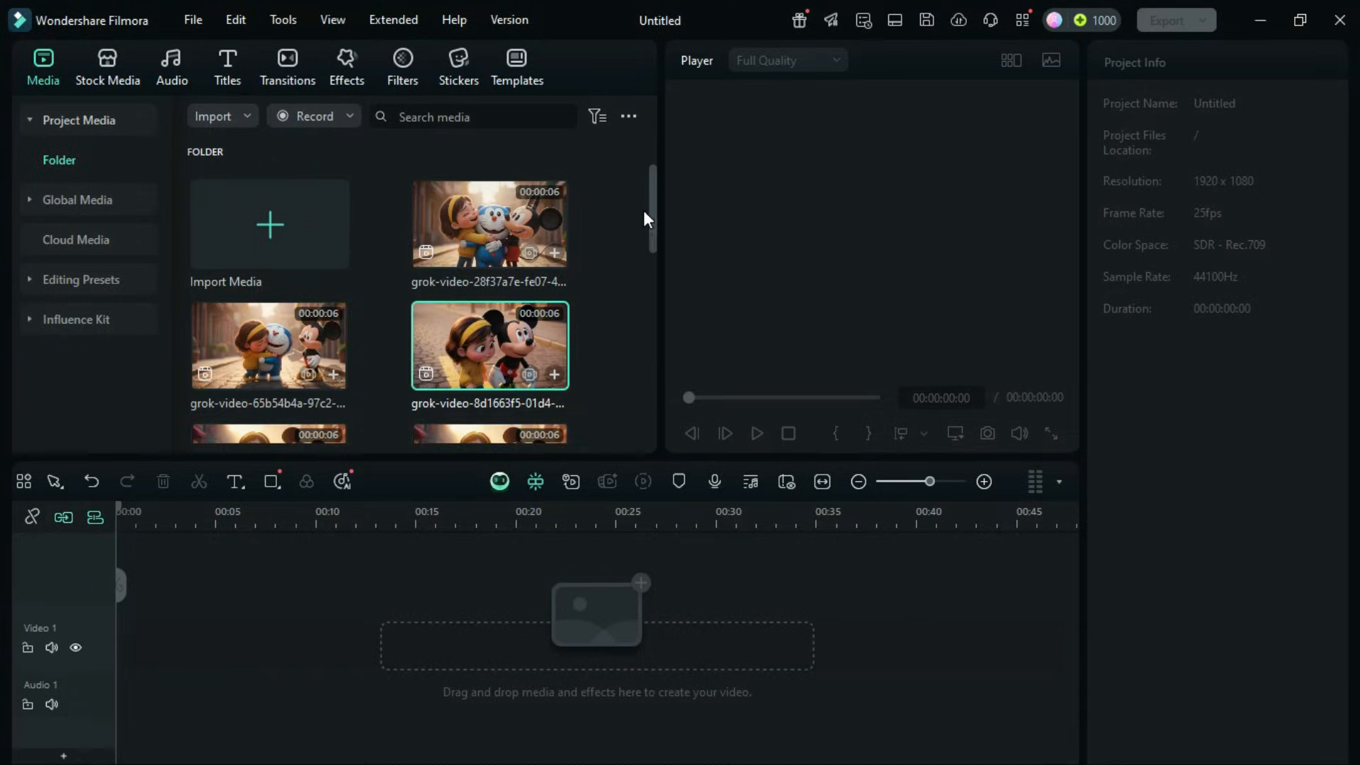
Place the Grok clips 83b28814, 9f664f23, 49fd10d4 and d3e08707 one after another on Video 1, starting at 00:00.
{"action": "left_click_drag", "start_coordinate": [646, 210], "coordinate": [158, 644]}
{"action": "double_click", "coordinate": [457, 373]}
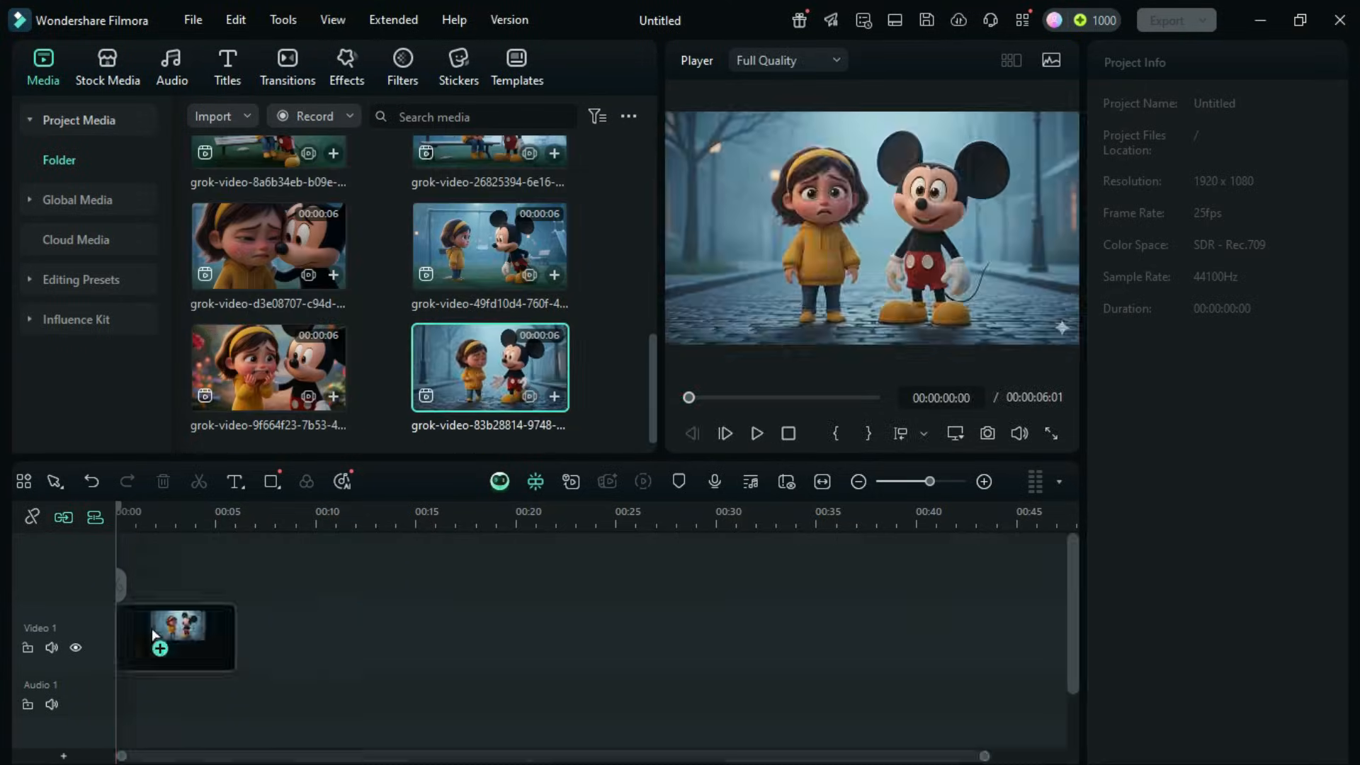
{"action": "double_click", "coordinate": [258, 367]}
{"action": "left_click_drag", "start_coordinate": [258, 368], "coordinate": [321, 617]}
{"action": "double_click", "coordinate": [473, 245]}
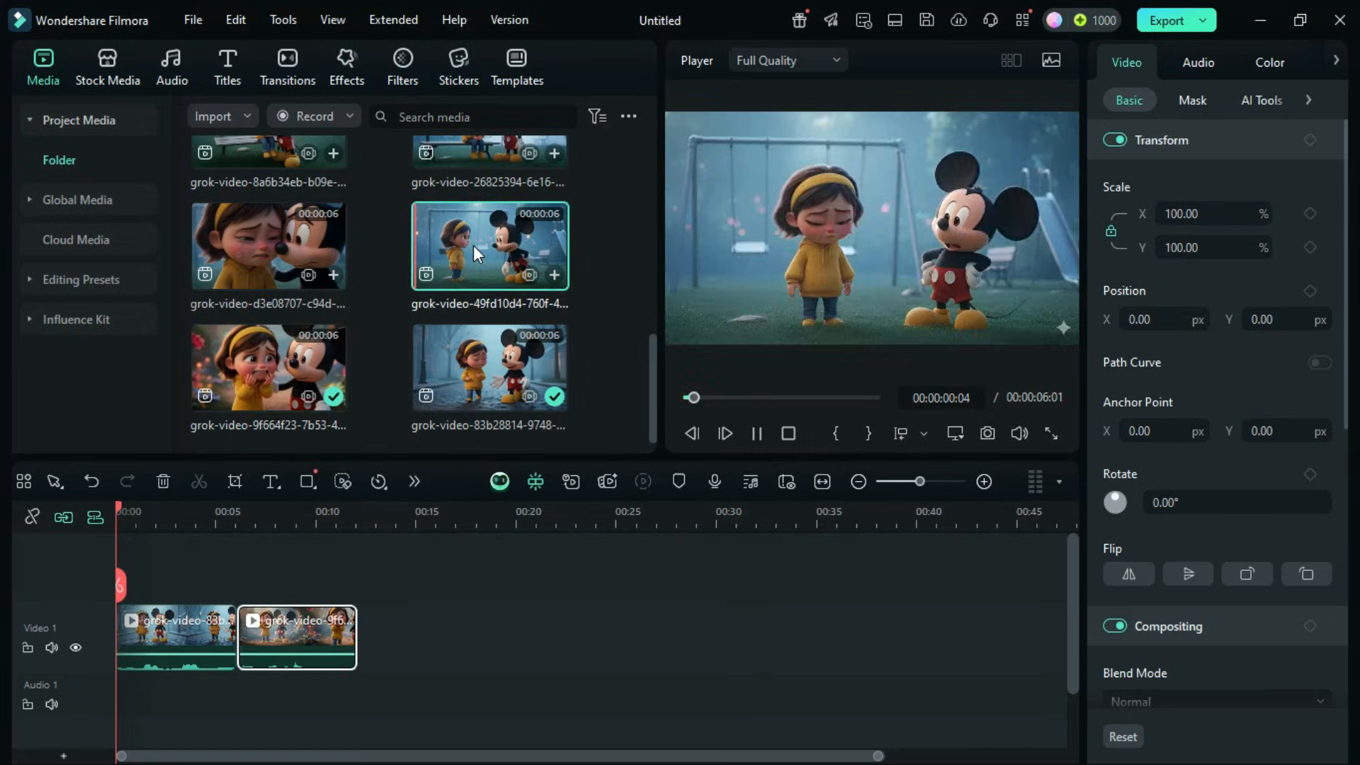
{"action": "left_click_drag", "start_coordinate": [473, 245], "coordinate": [418, 634]}
{"action": "left_click_drag", "start_coordinate": [269, 248], "coordinate": [539, 637]}
Extend the Video 1 sequence with the clips 26825394, 8a6b34eb, e1307cd1 and 5892a18f, in that order.
{"action": "left_click_drag", "start_coordinate": [650, 383], "coordinate": [650, 285]}
{"action": "double_click", "coordinate": [255, 269]}
{"action": "double_click", "coordinate": [478, 287]}
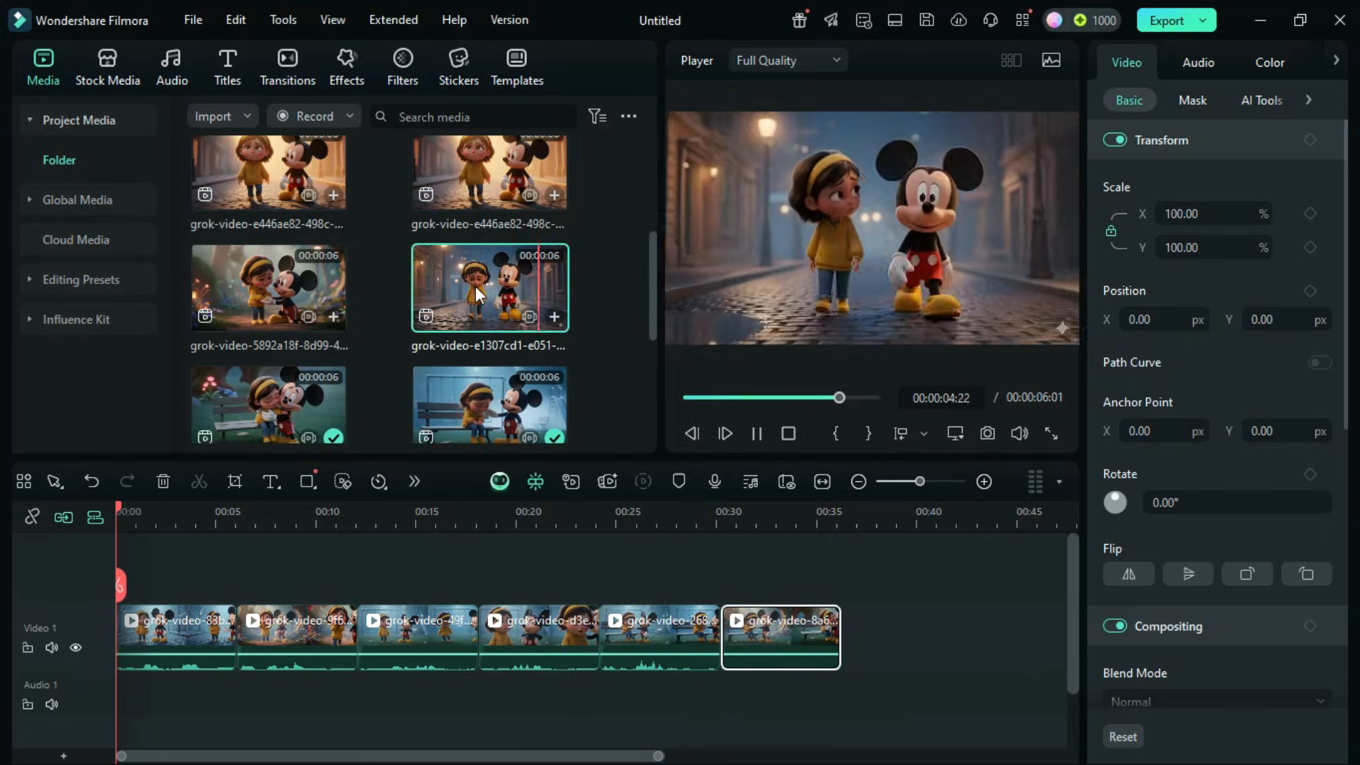
{"action": "left_click_drag", "start_coordinate": [475, 286], "coordinate": [882, 634]}
{"action": "double_click", "coordinate": [272, 289]}
{"action": "left_click_drag", "start_coordinate": [272, 289], "coordinate": [981, 633]}
Compare the two e446ae82 street clips and put the first version at the sequence's end, replacing the second one.
{"action": "left_click_drag", "start_coordinate": [518, 757], "coordinate": [721, 758]}
{"action": "left_click_drag", "start_coordinate": [653, 299], "coordinate": [655, 261]}
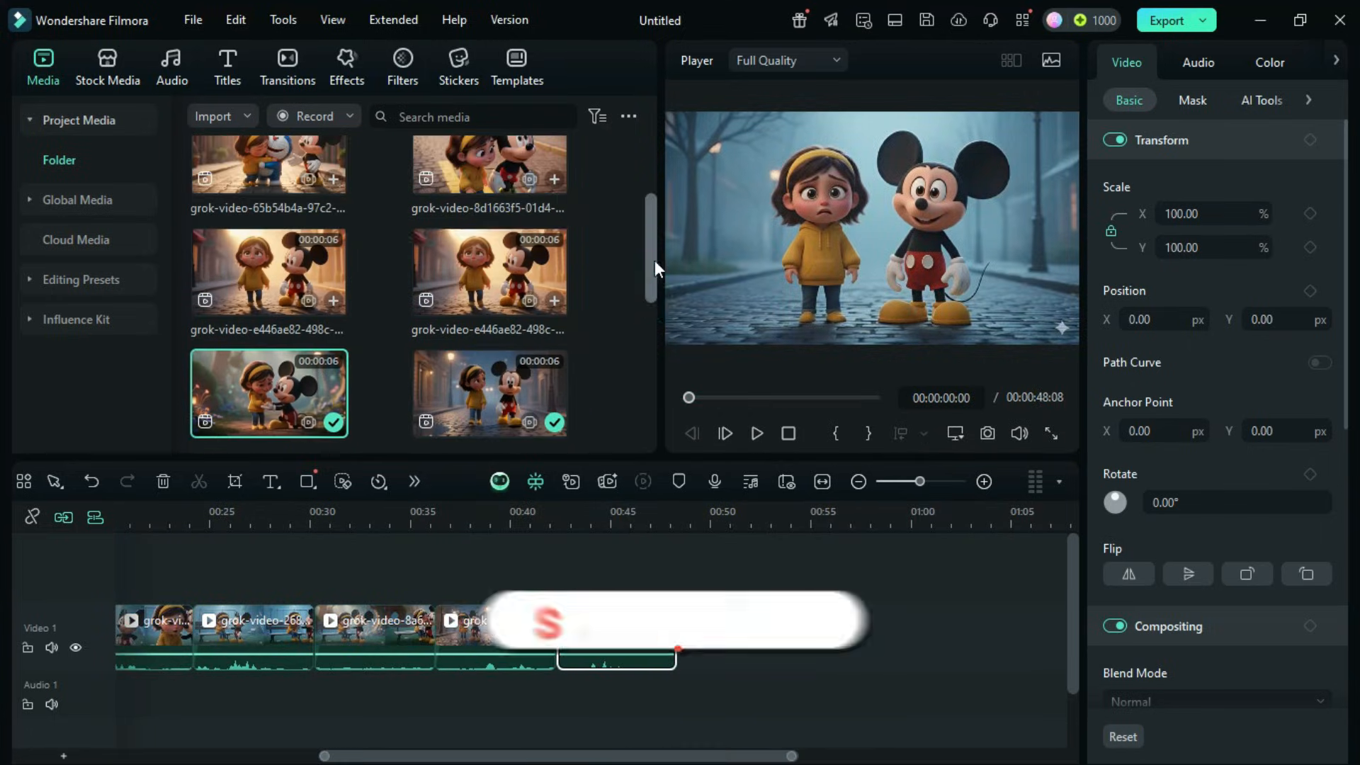
{"action": "double_click", "coordinate": [476, 270]}
{"action": "left_click_drag", "start_coordinate": [475, 266], "coordinate": [737, 633]}
{"action": "double_click", "coordinate": [279, 274]}
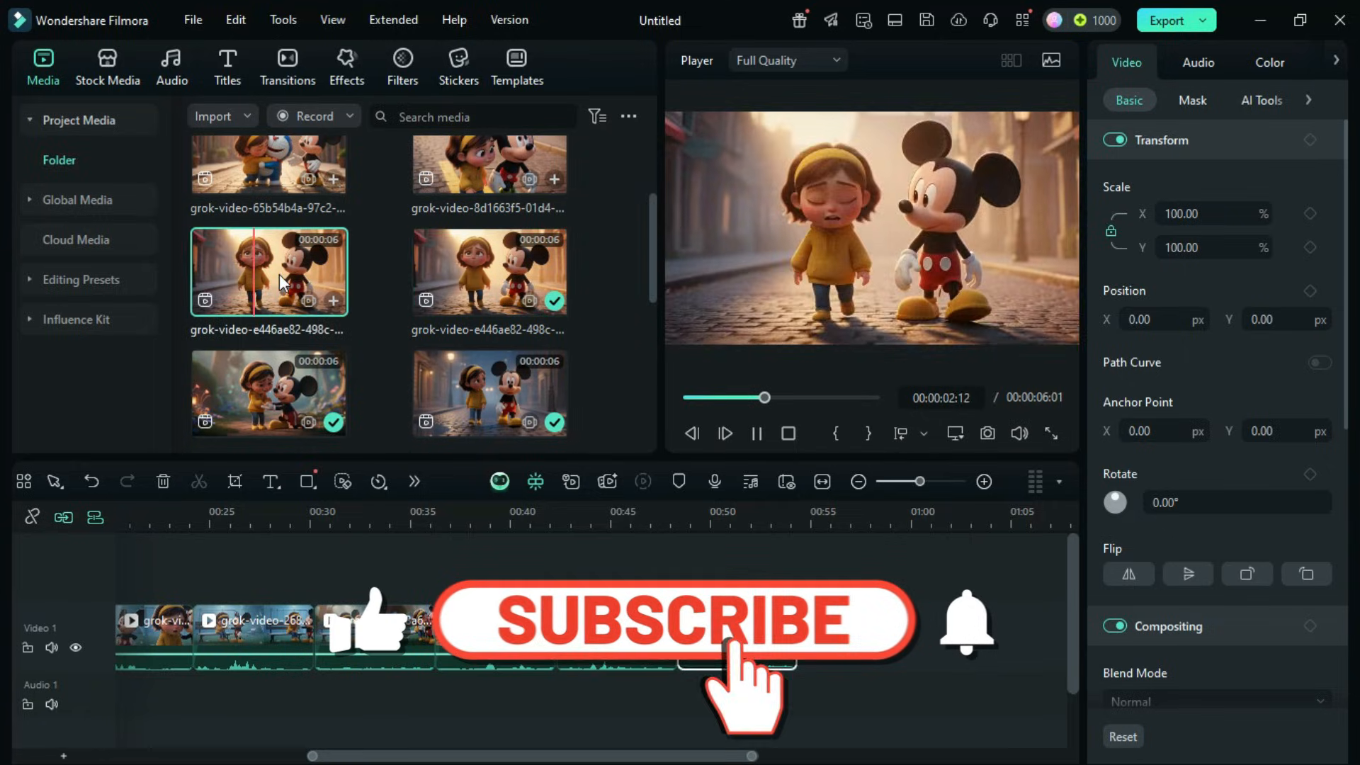
{"action": "double_click", "coordinate": [479, 270]}
{"action": "left_click", "coordinate": [276, 274]}
{"action": "left_click", "coordinate": [737, 633]}
{"action": "key", "text": "Delete"}
{"action": "left_click_drag", "start_coordinate": [277, 274], "coordinate": [737, 632]}
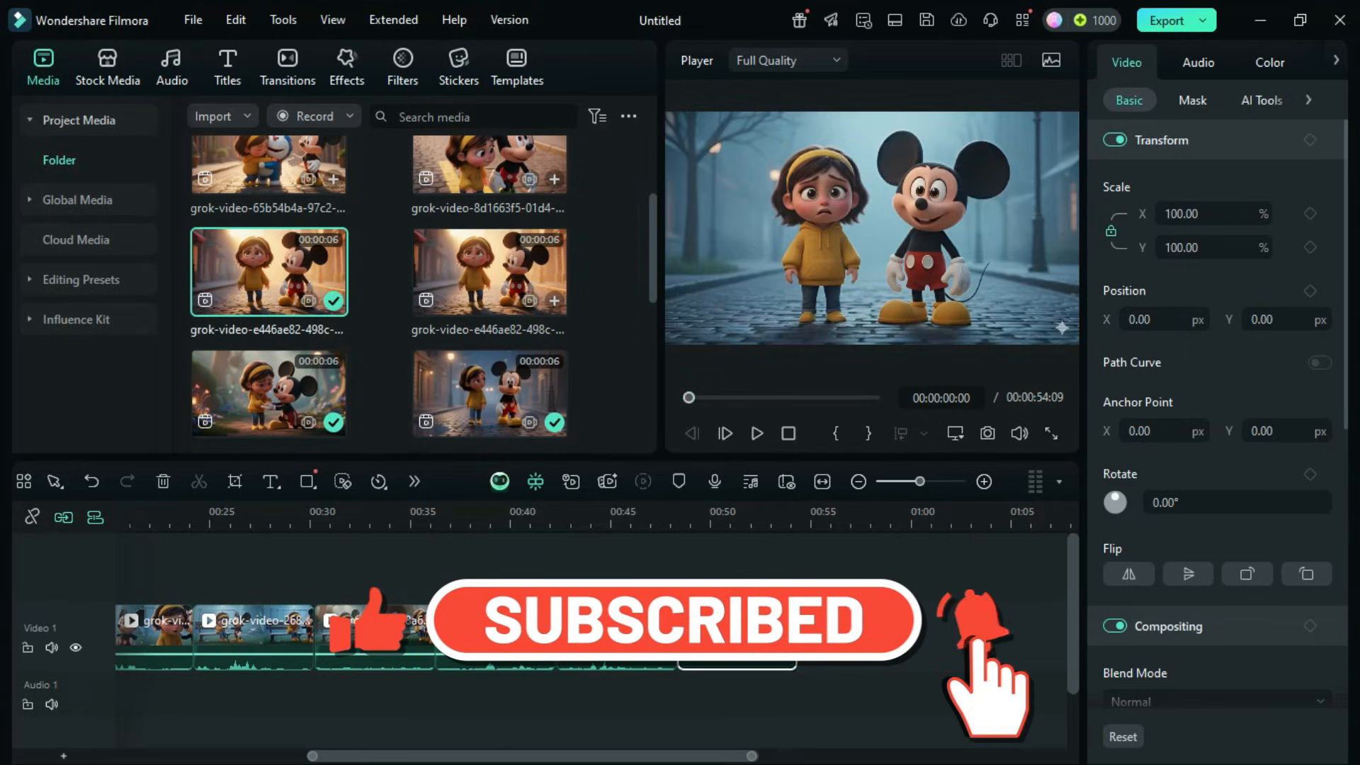
Append the 8d1663f5 clip and trim its end to about 00:00:59:02 on the timeline, checking the cut in playback.
{"action": "left_click_drag", "start_coordinate": [652, 289], "coordinate": [646, 238]}
{"action": "double_click", "coordinate": [489, 340]}
{"action": "left_click_drag", "start_coordinate": [489, 340], "coordinate": [815, 553]}
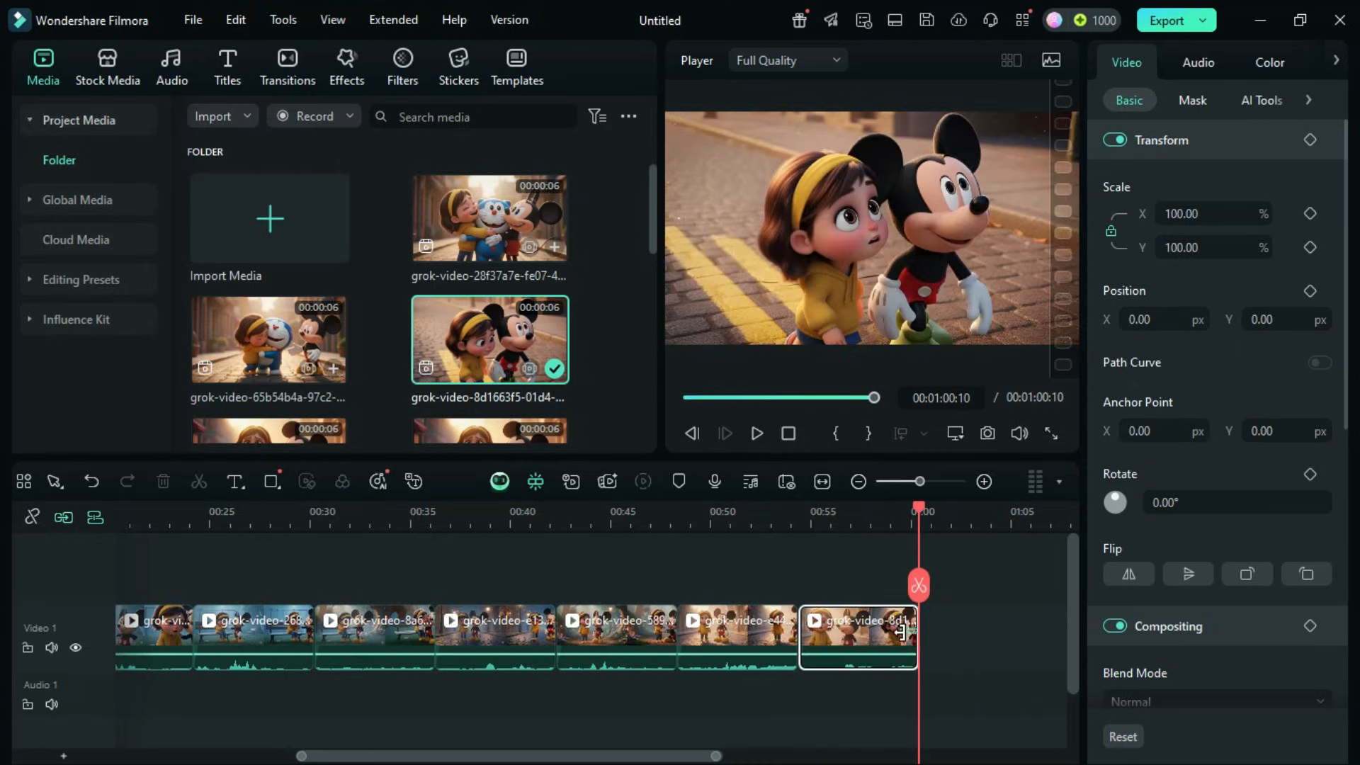
{"action": "left_click_drag", "start_coordinate": [900, 633], "coordinate": [893, 636]}
{"action": "left_click", "coordinate": [802, 521]}
{"action": "key", "text": "space"}
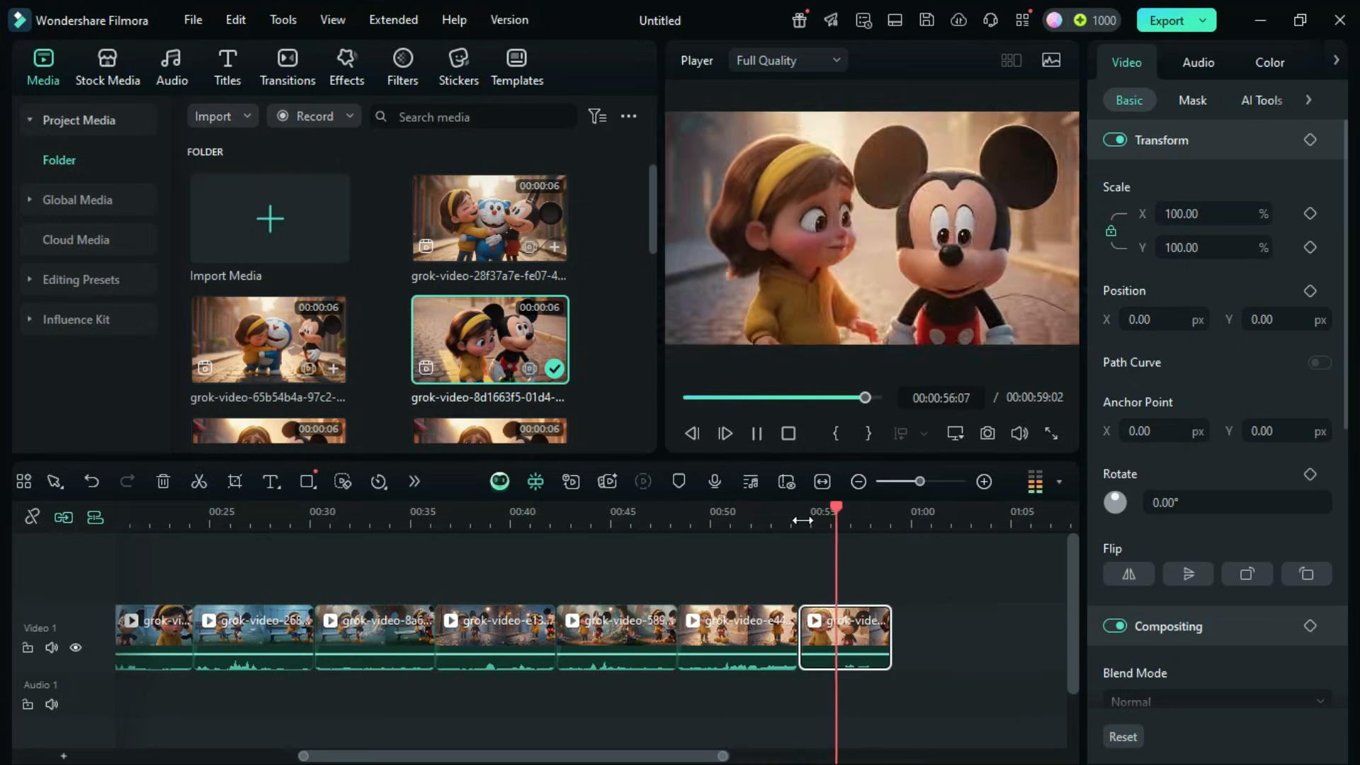
Append the Doraemon reunion clip 65b54b4a and the group-hug clip 28f37a7e to the end of Video 1.
{"action": "left_click_drag", "start_coordinate": [935, 620], "coordinate": [901, 629]}
{"action": "left_click_drag", "start_coordinate": [646, 756], "coordinate": [777, 758]}
{"action": "left_click_drag", "start_coordinate": [489, 221], "coordinate": [782, 581]}
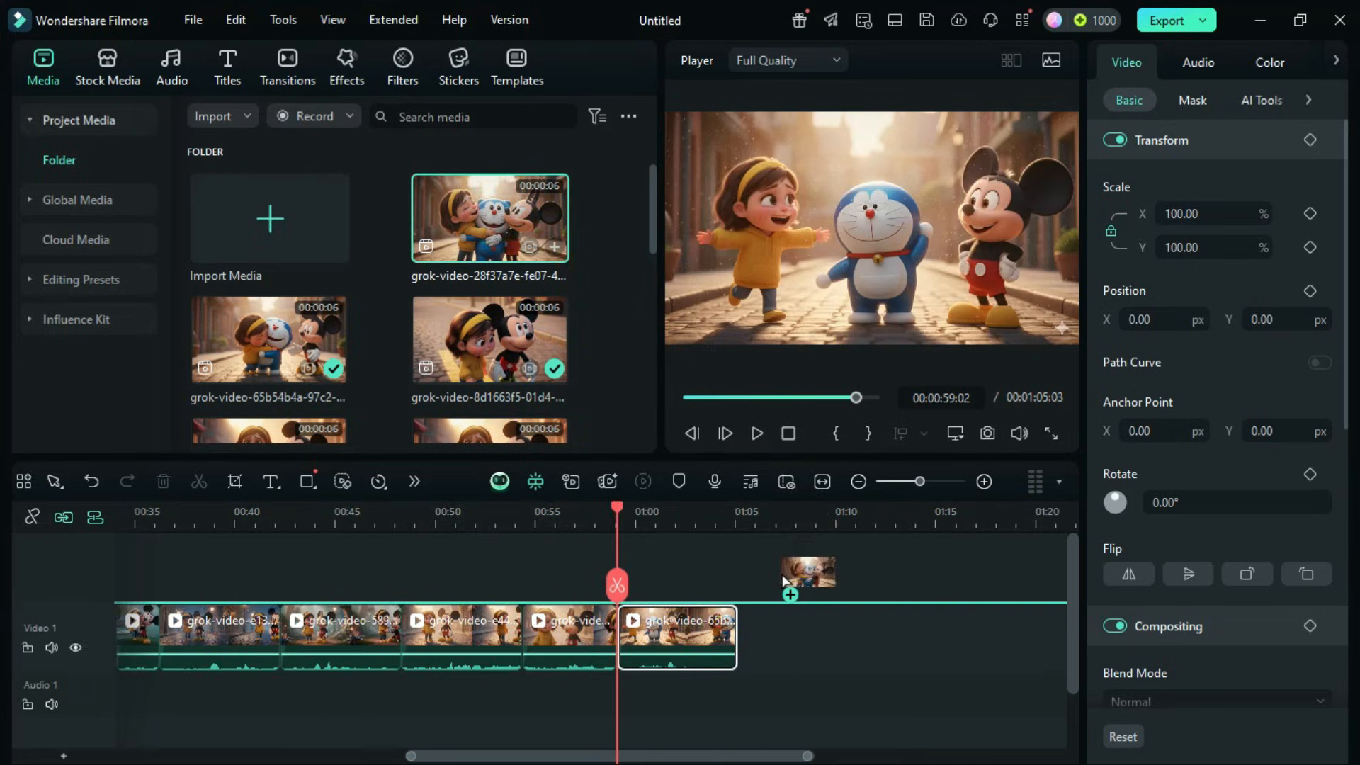
Return the playhead to the timeline's start and export the assembled short as "first shorts - 11.mp4".
{"action": "left_click_drag", "start_coordinate": [692, 758], "coordinate": [411, 757]}
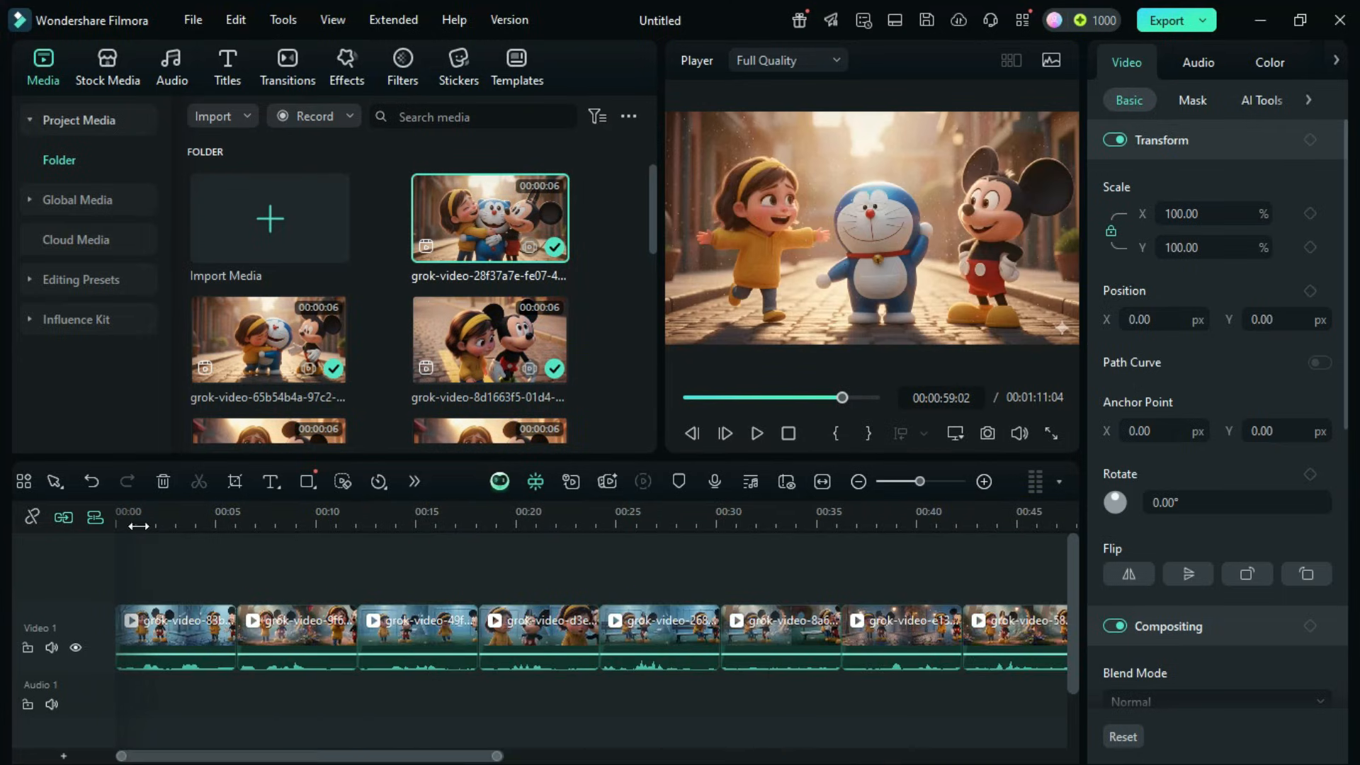
{"action": "left_click_drag", "start_coordinate": [137, 524], "coordinate": [117, 518]}
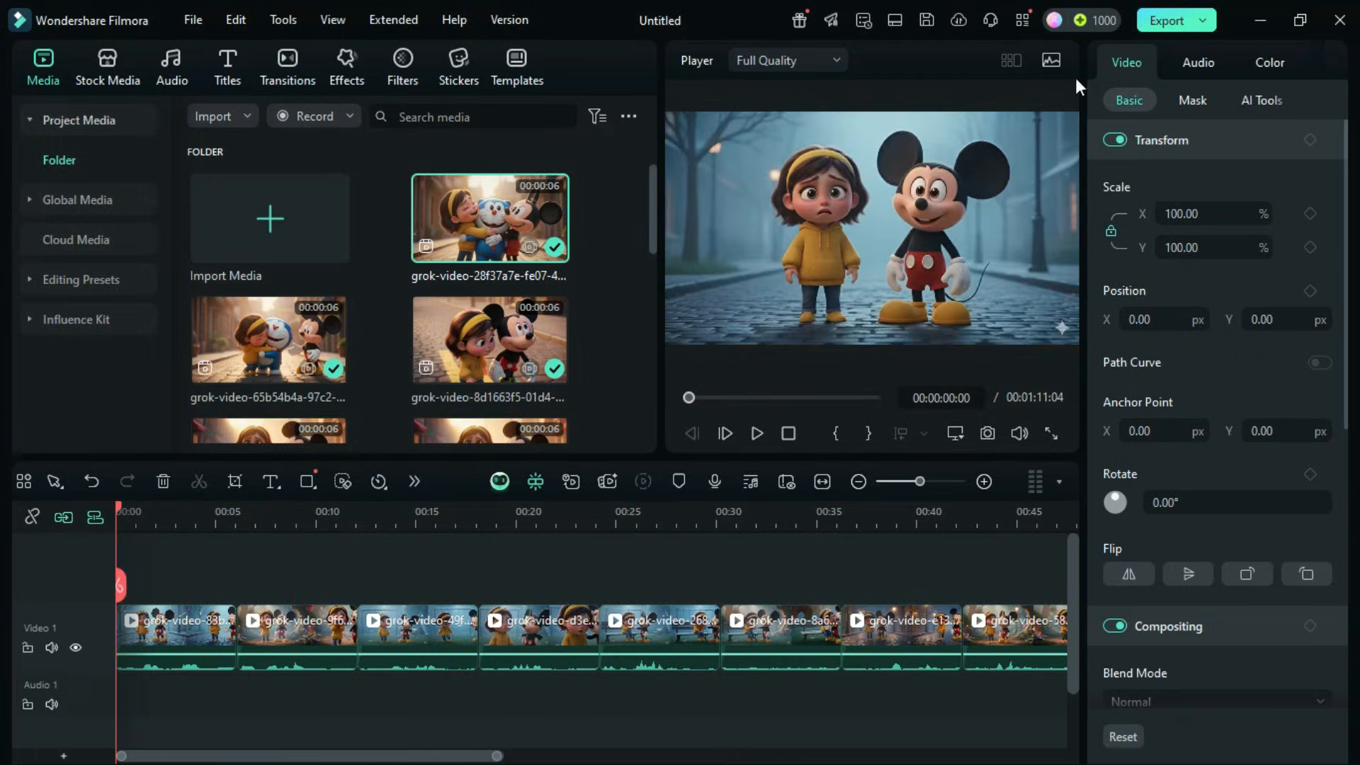
{"action": "left_click", "coordinate": [725, 159]}
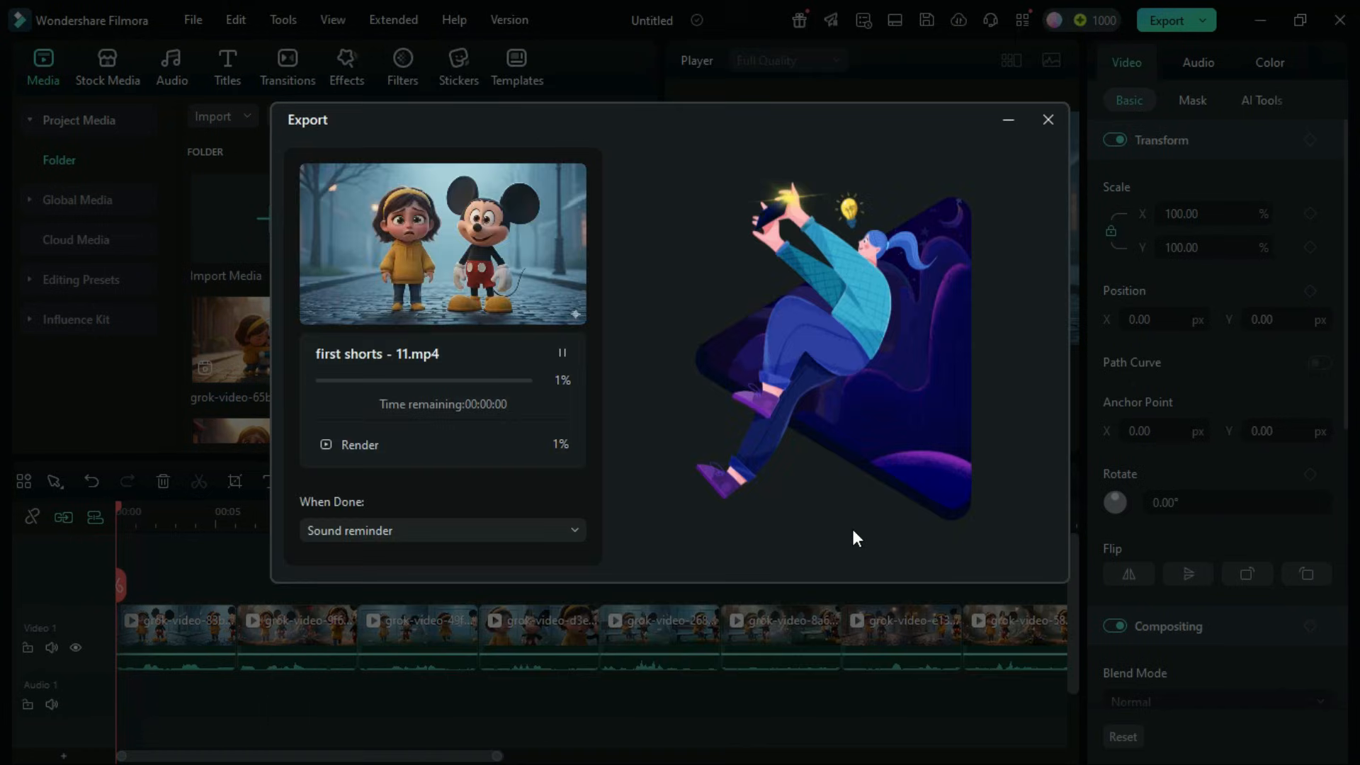